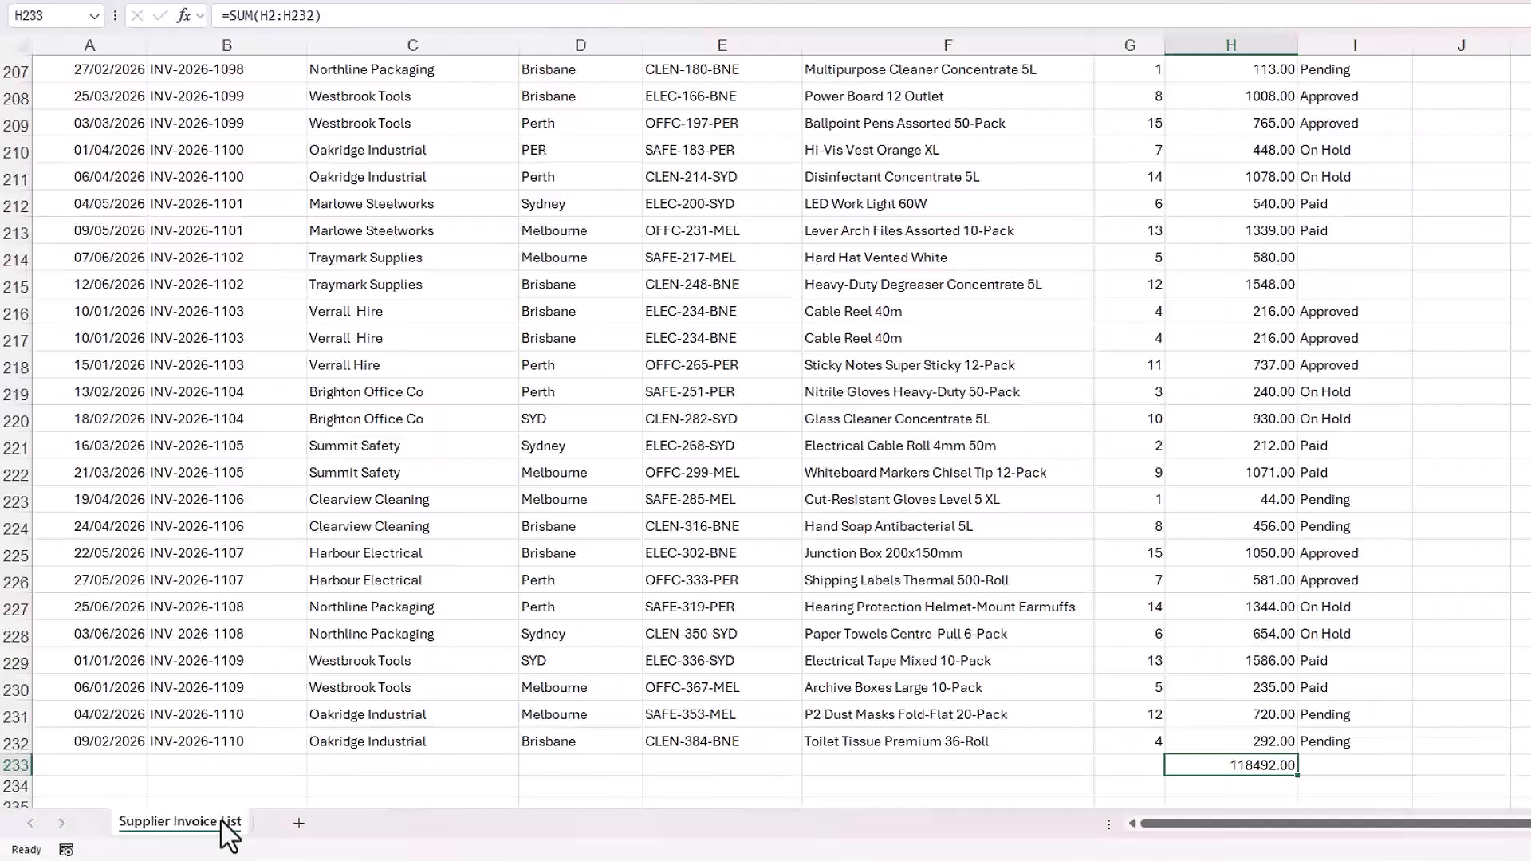
- Duplicate the Supplier Invoice List sheet and name the copy "Supplier Invoice List Cleaned"
left_click_drag(223, 822, 269, 824)
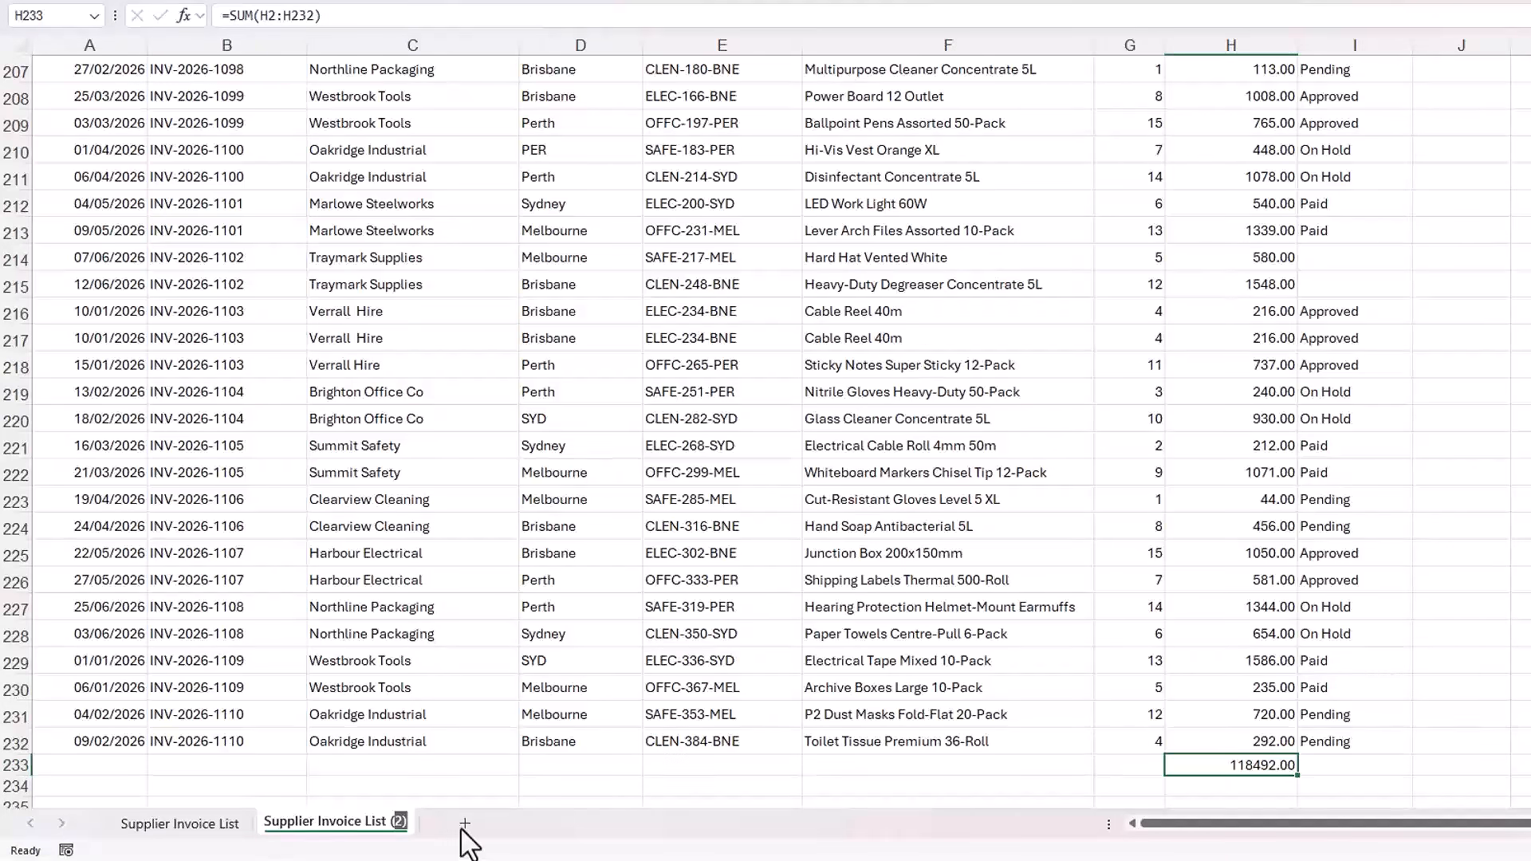
key("BackSpace")
key("BackSpace")
key("BackSpace")
key("BackSpace")
type("Cleaned")
key("Return")
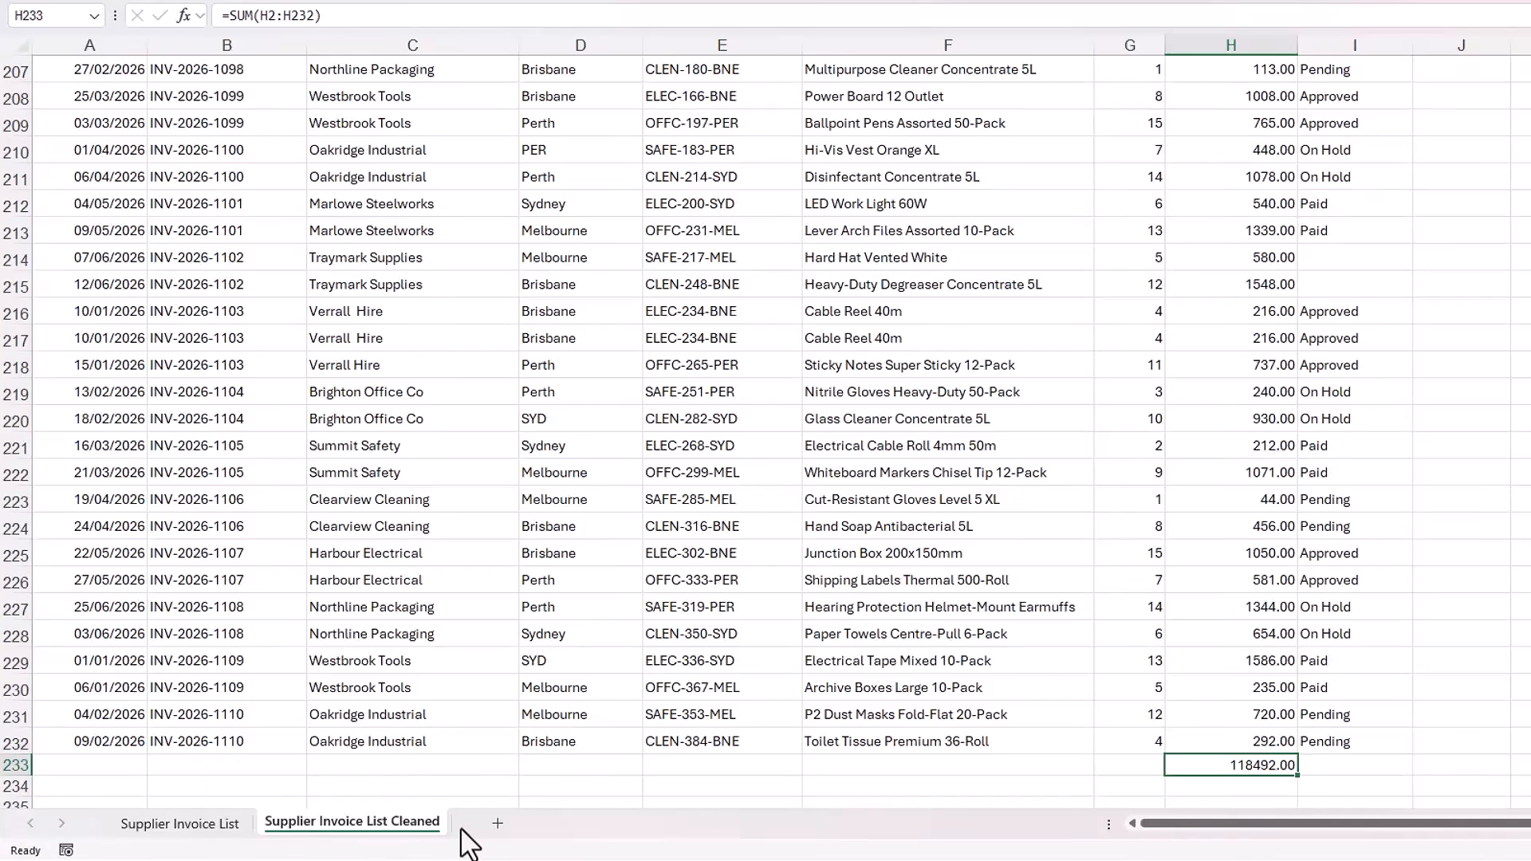
- Examine the Invoice Ref entries from the first data row through row 7 for repeated references
key("ctrl+Home")
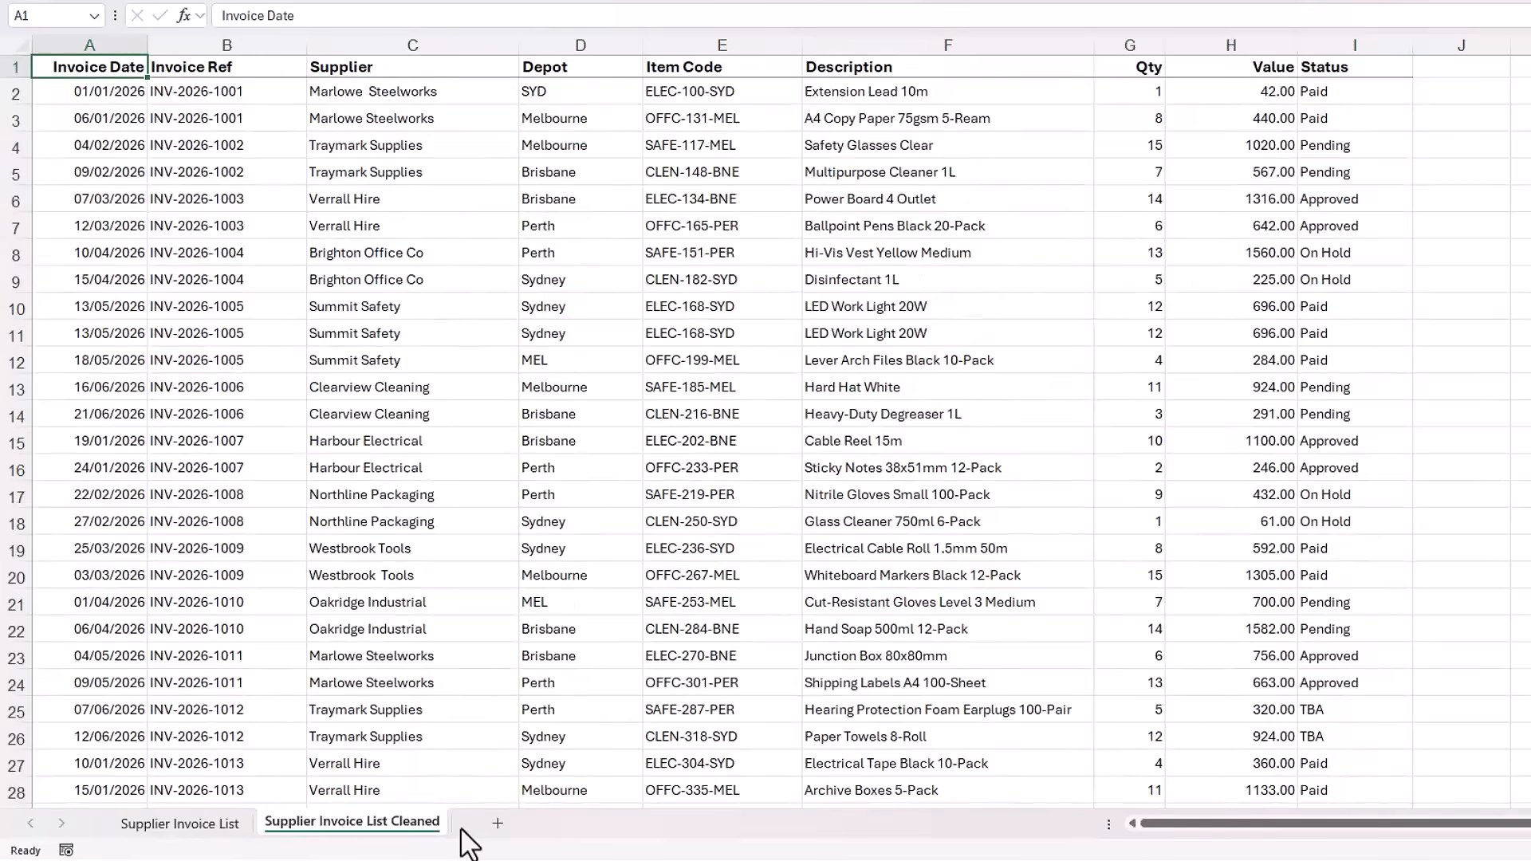
key("Right")
key("Down")
key("Down")
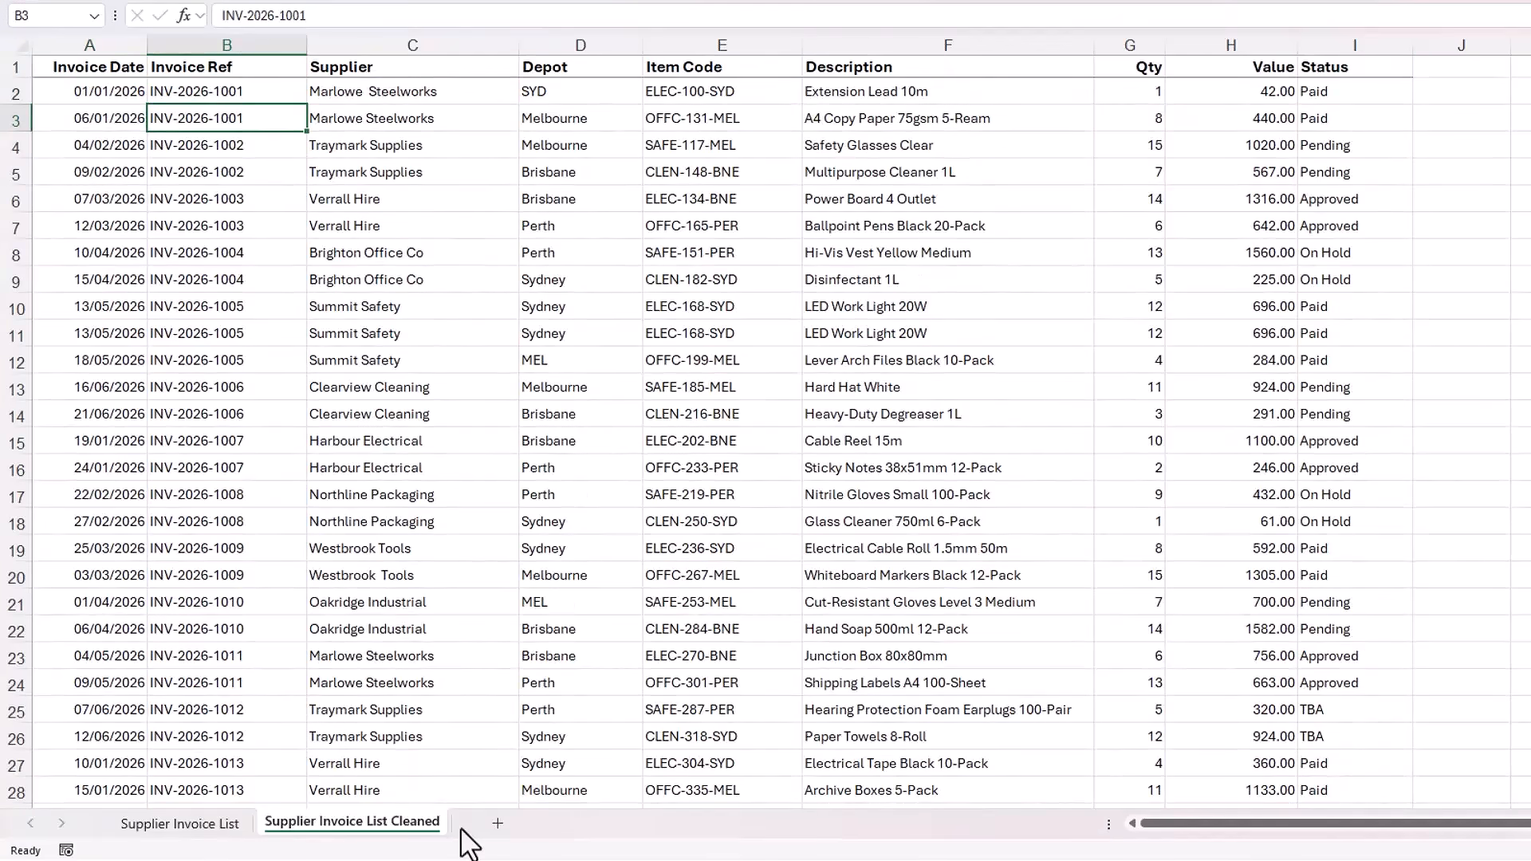
key("Down")
key("Down")
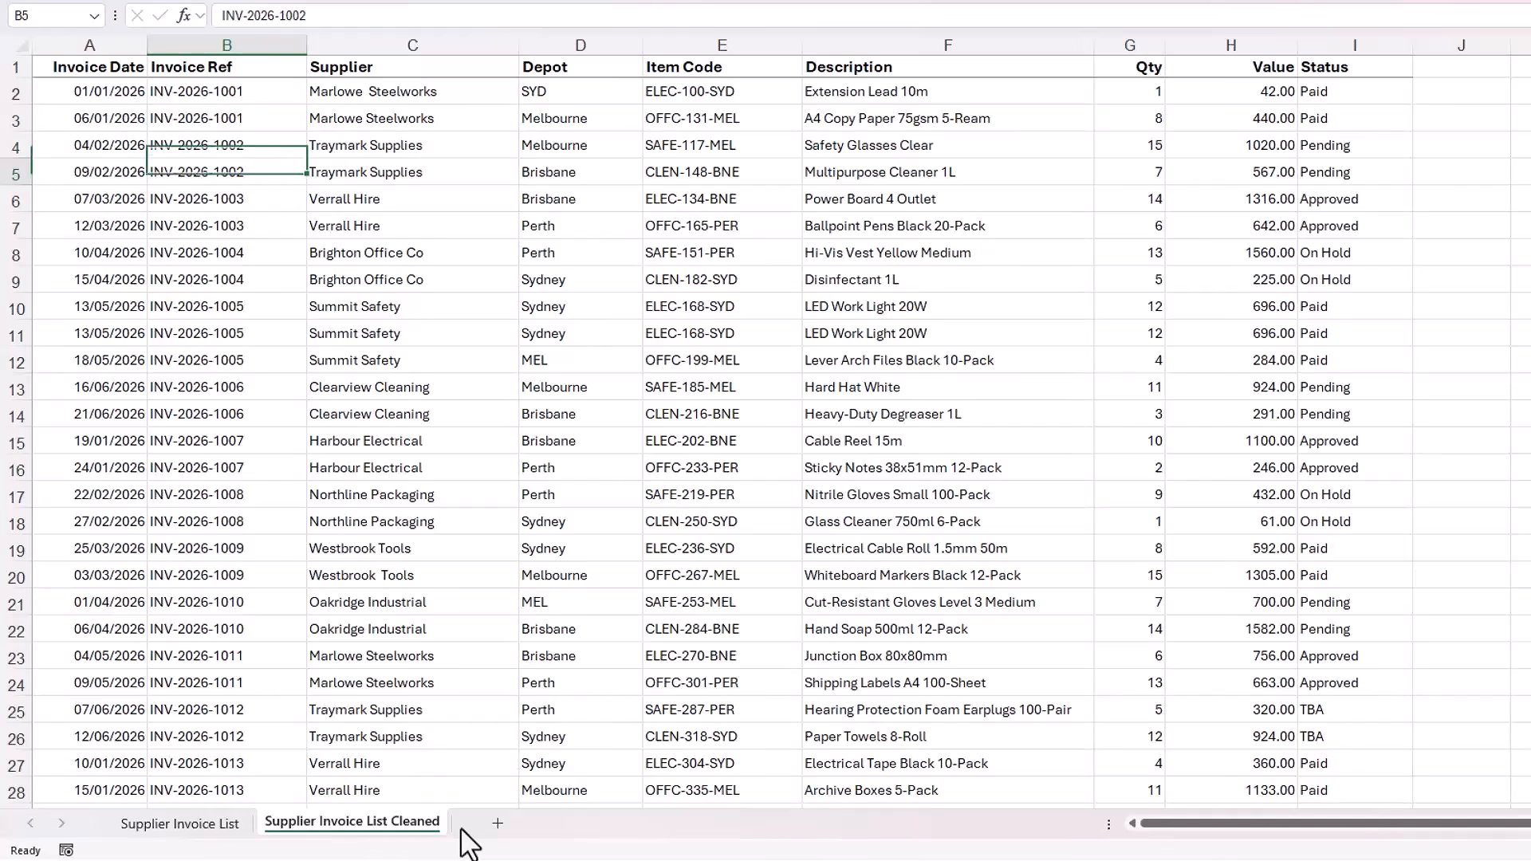
key("Down")
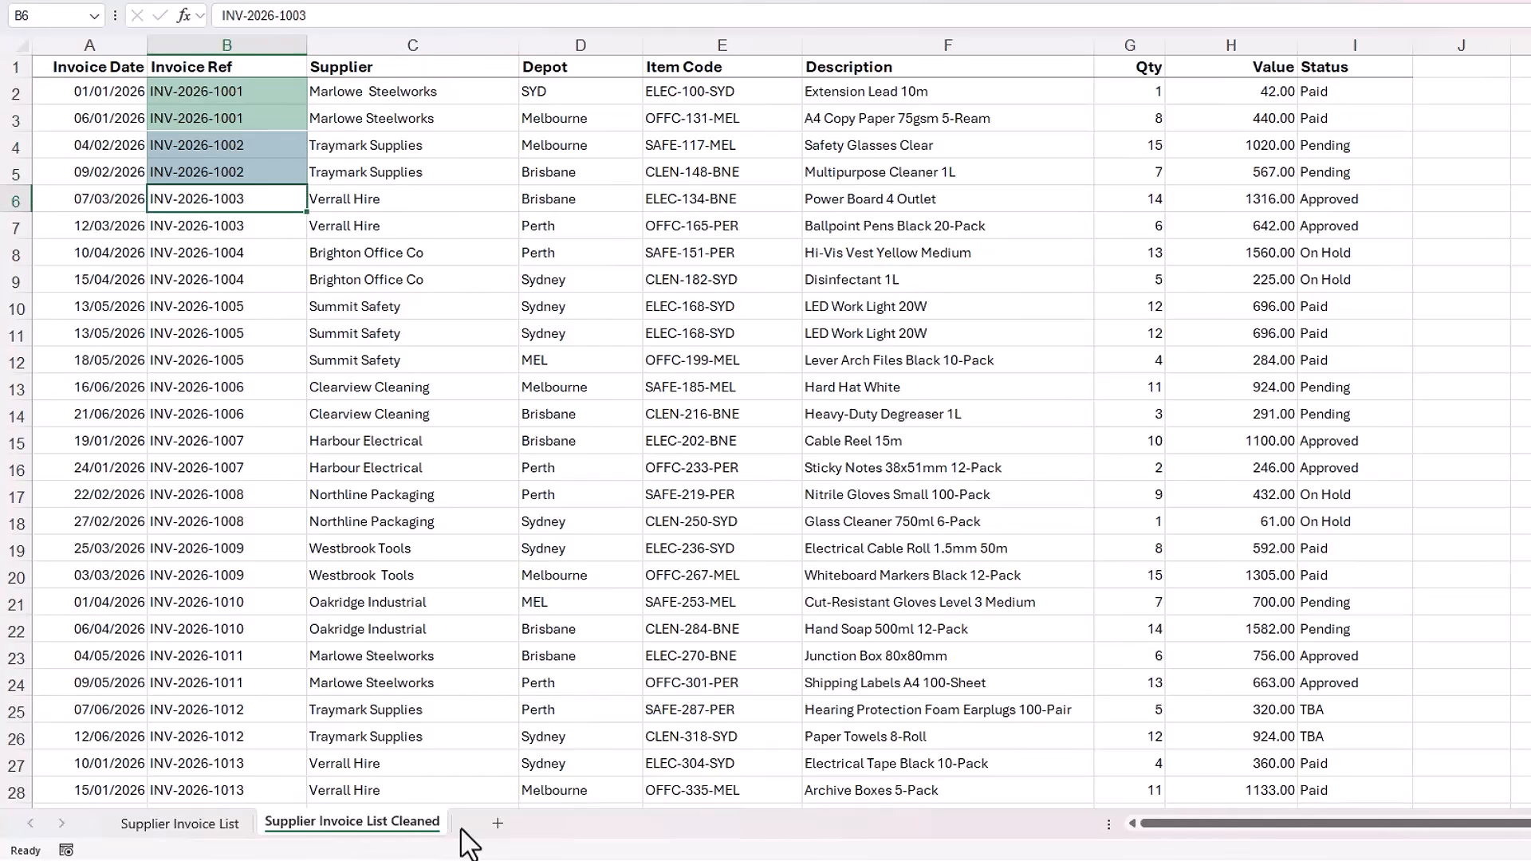
key("Down")
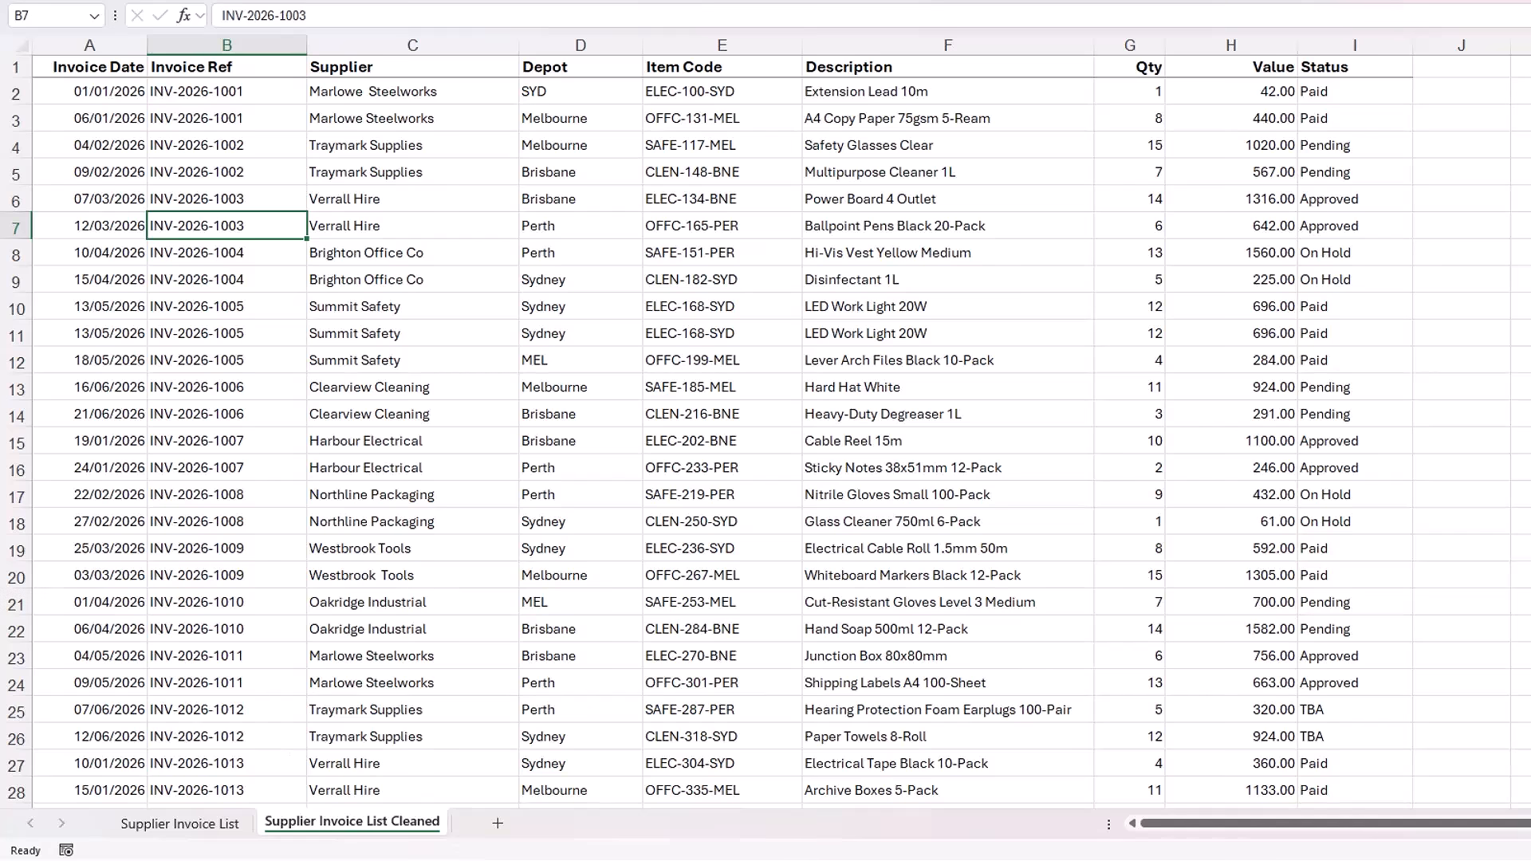
- Select the contiguous invoice data to find the break in it, and delete the blank row 117
key("ctrl+a")
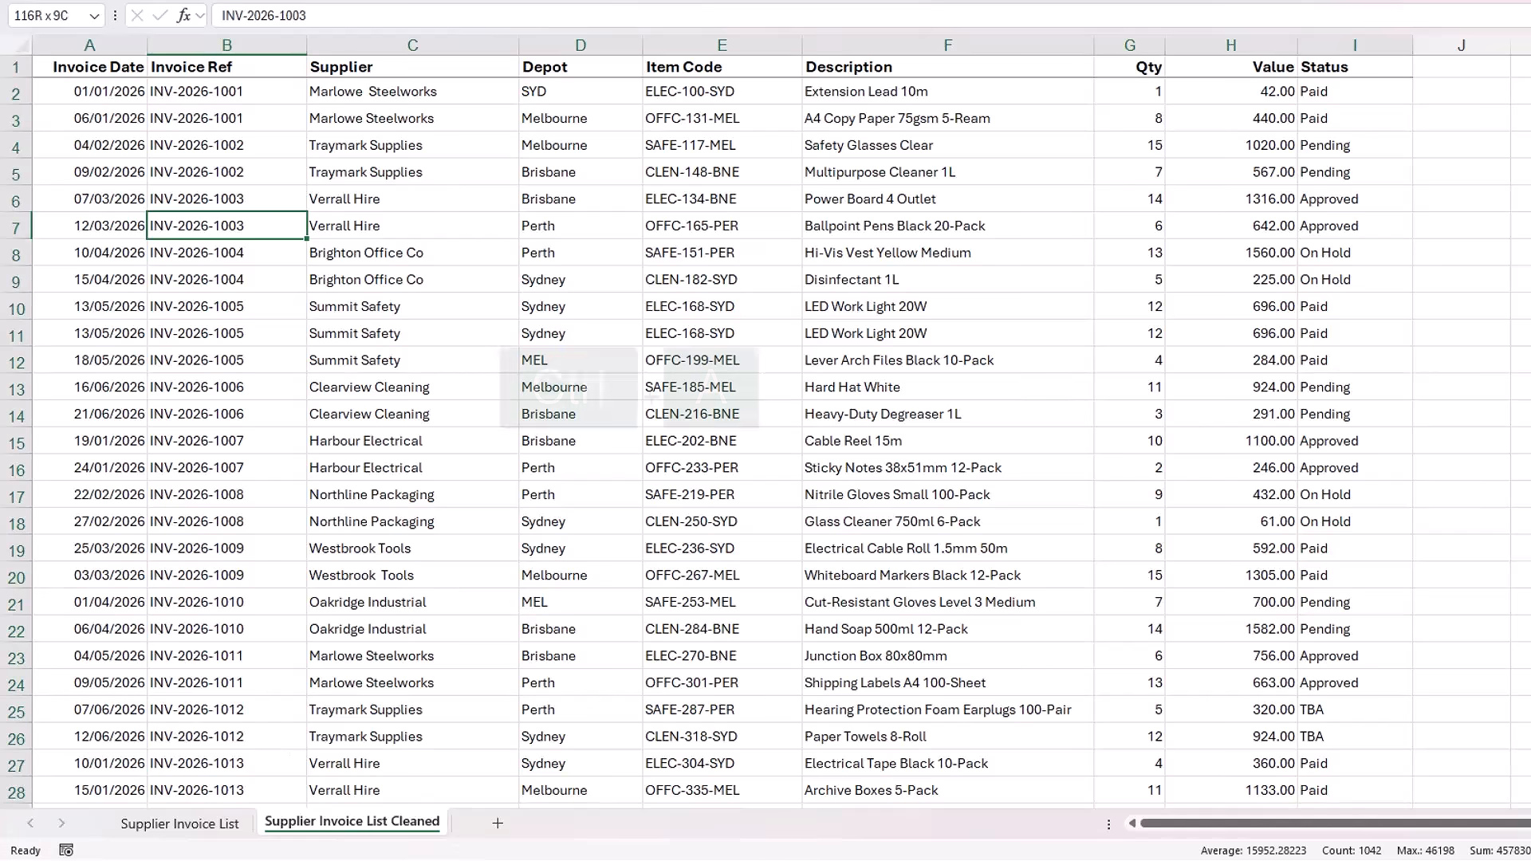
scroll(782, 491, "down", 6)
scroll(783, 491, "down", 20)
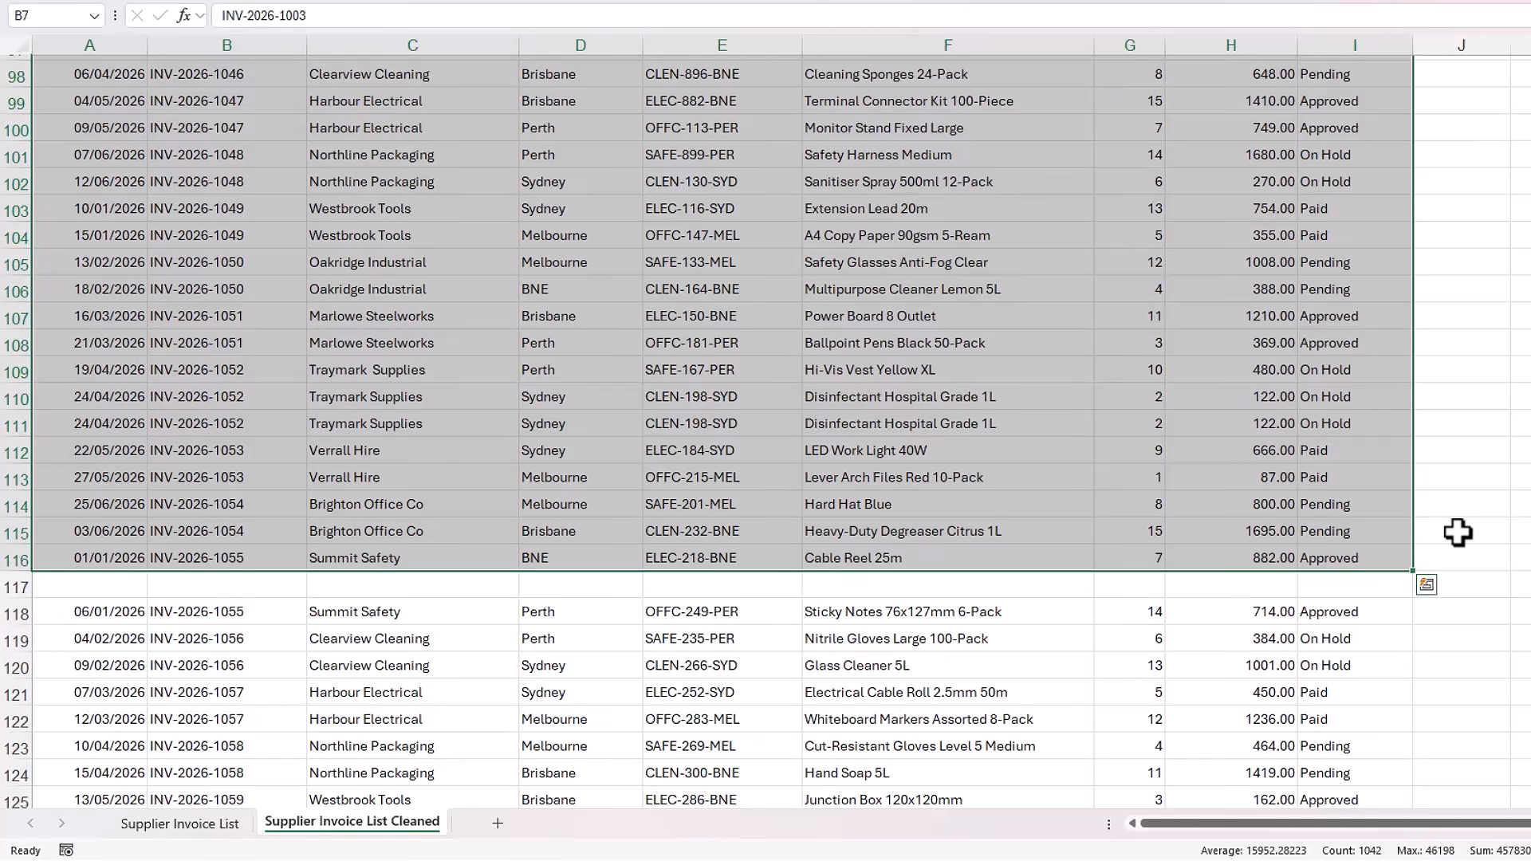
left_click(16, 587)
key("ctrl+minus")
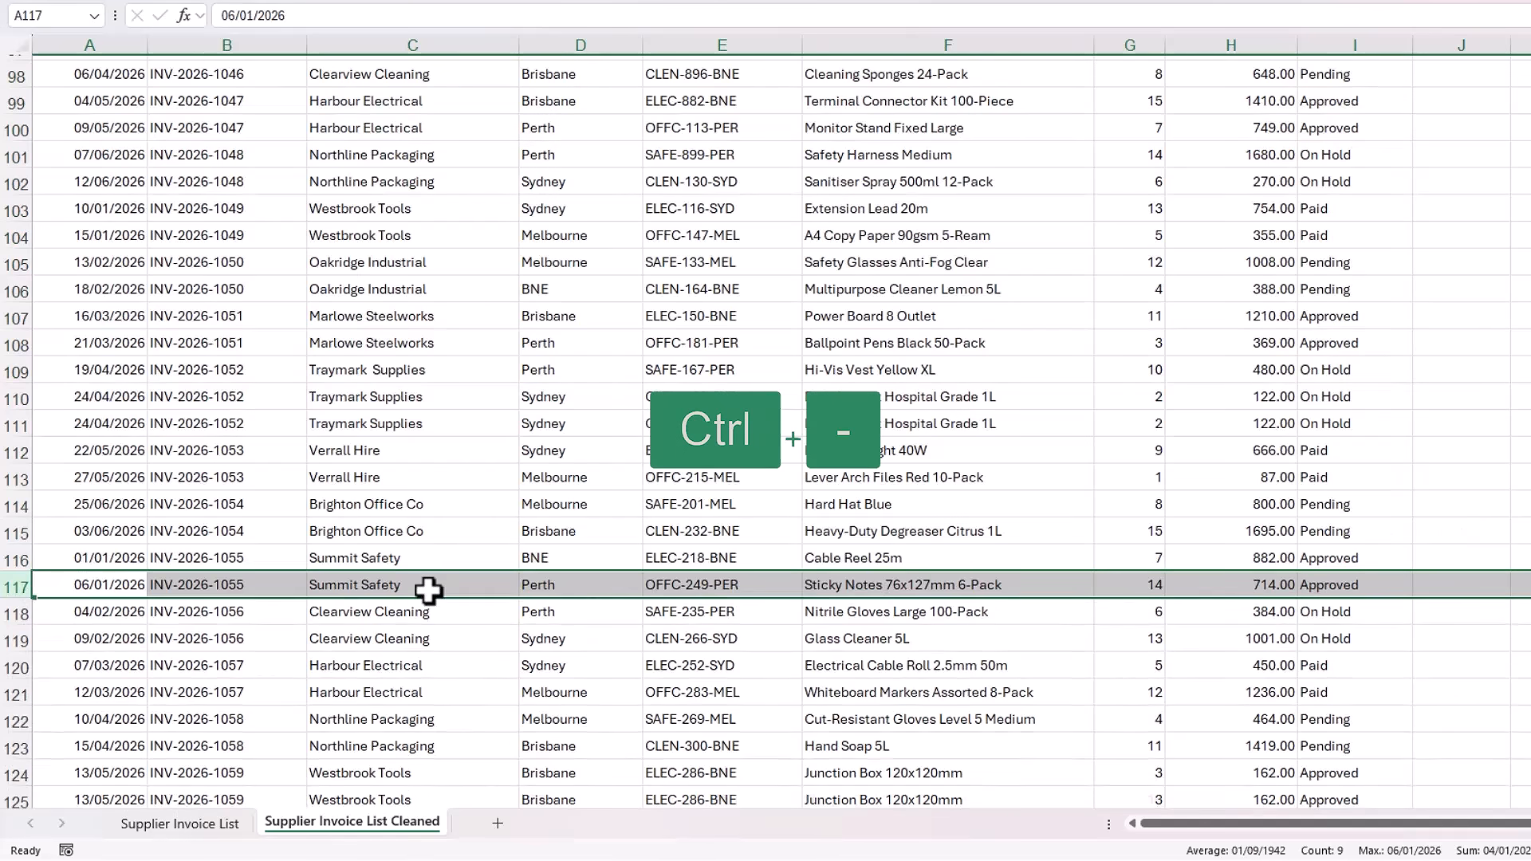
- Delete the SUM formula in H232 beneath the last invoice value
key("ctrl+End")
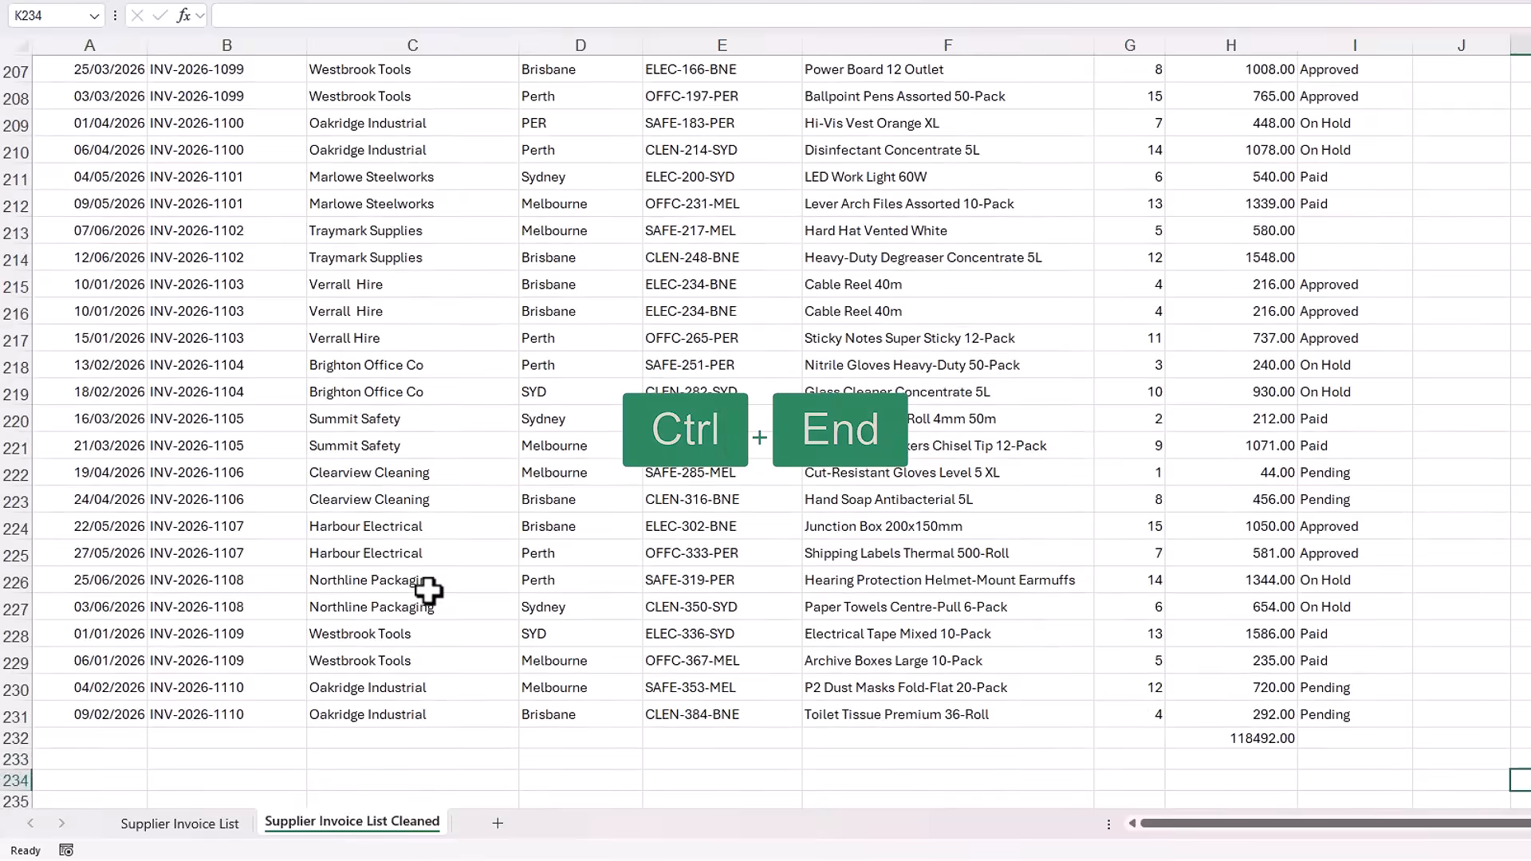
key("Up")
key("Up")
key("Left")
key("Left")
key("Left")
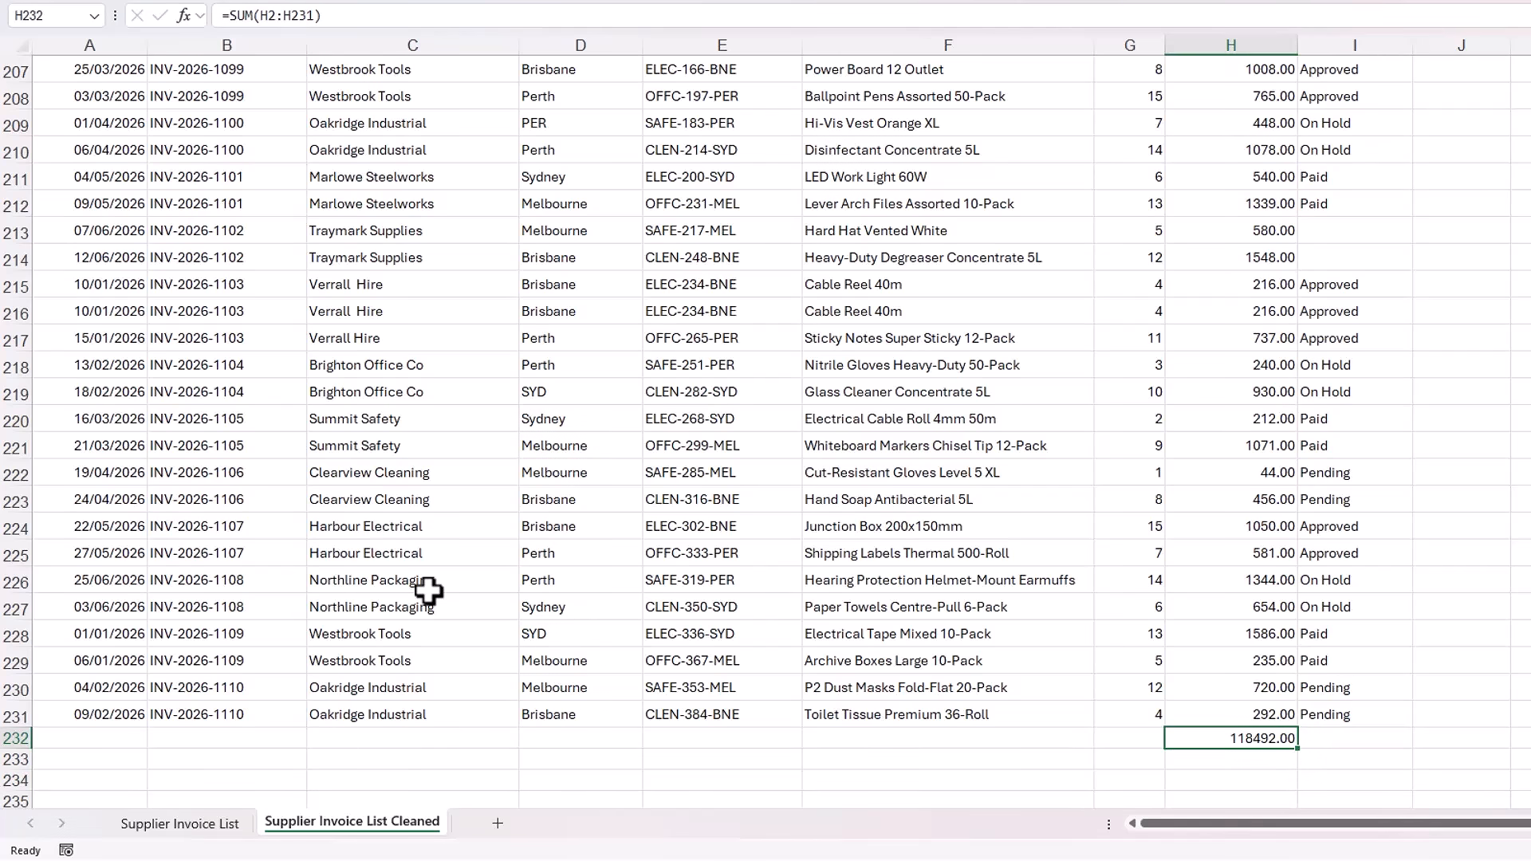
key("Delete")
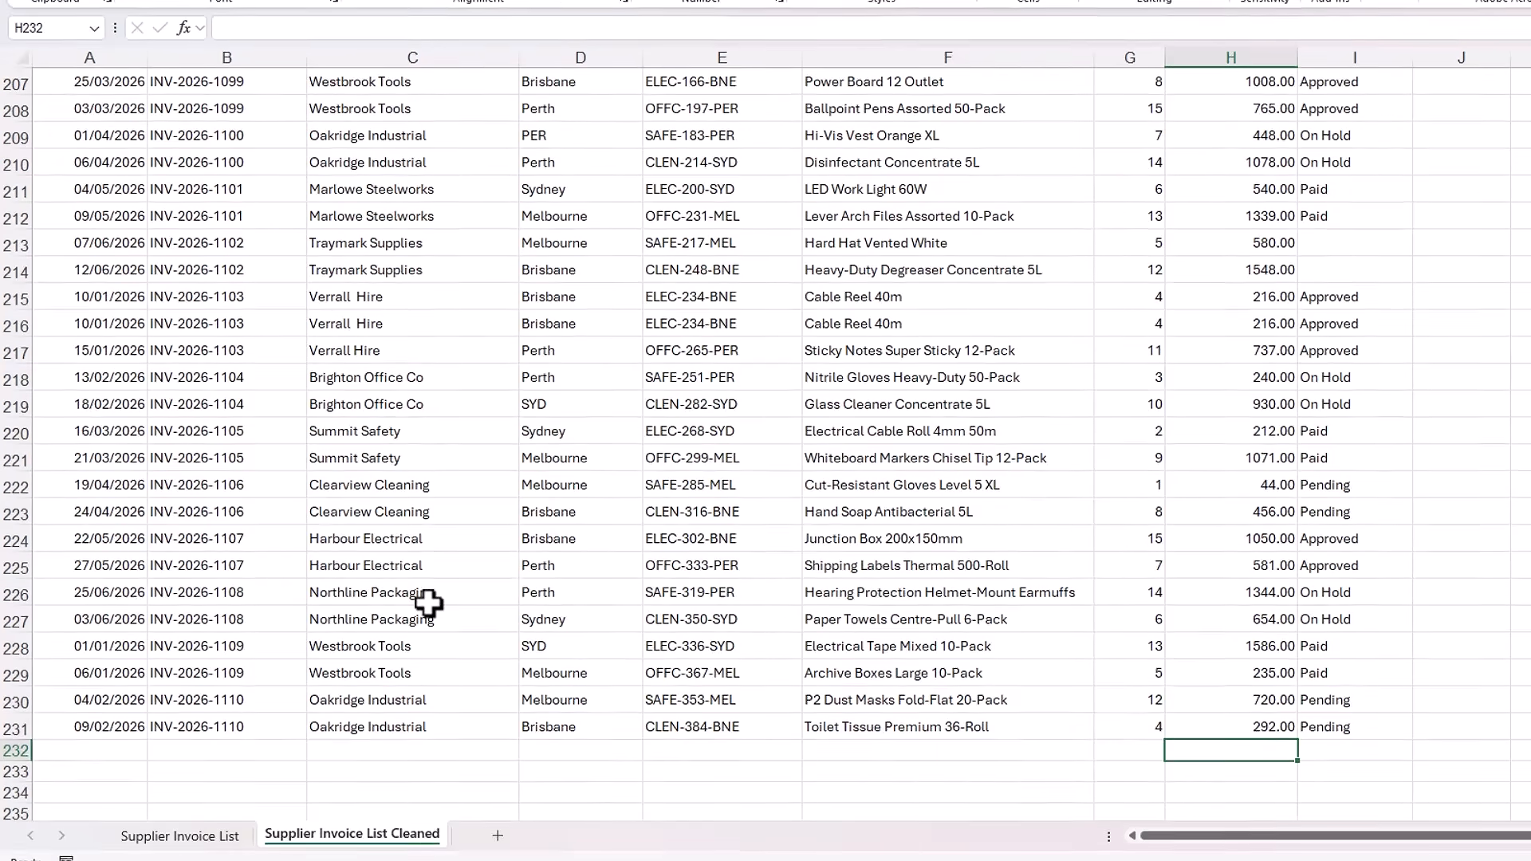
- Format the invoice range A1:I231 as a table with headers, using a light grey banded style
left_click(625, 419)
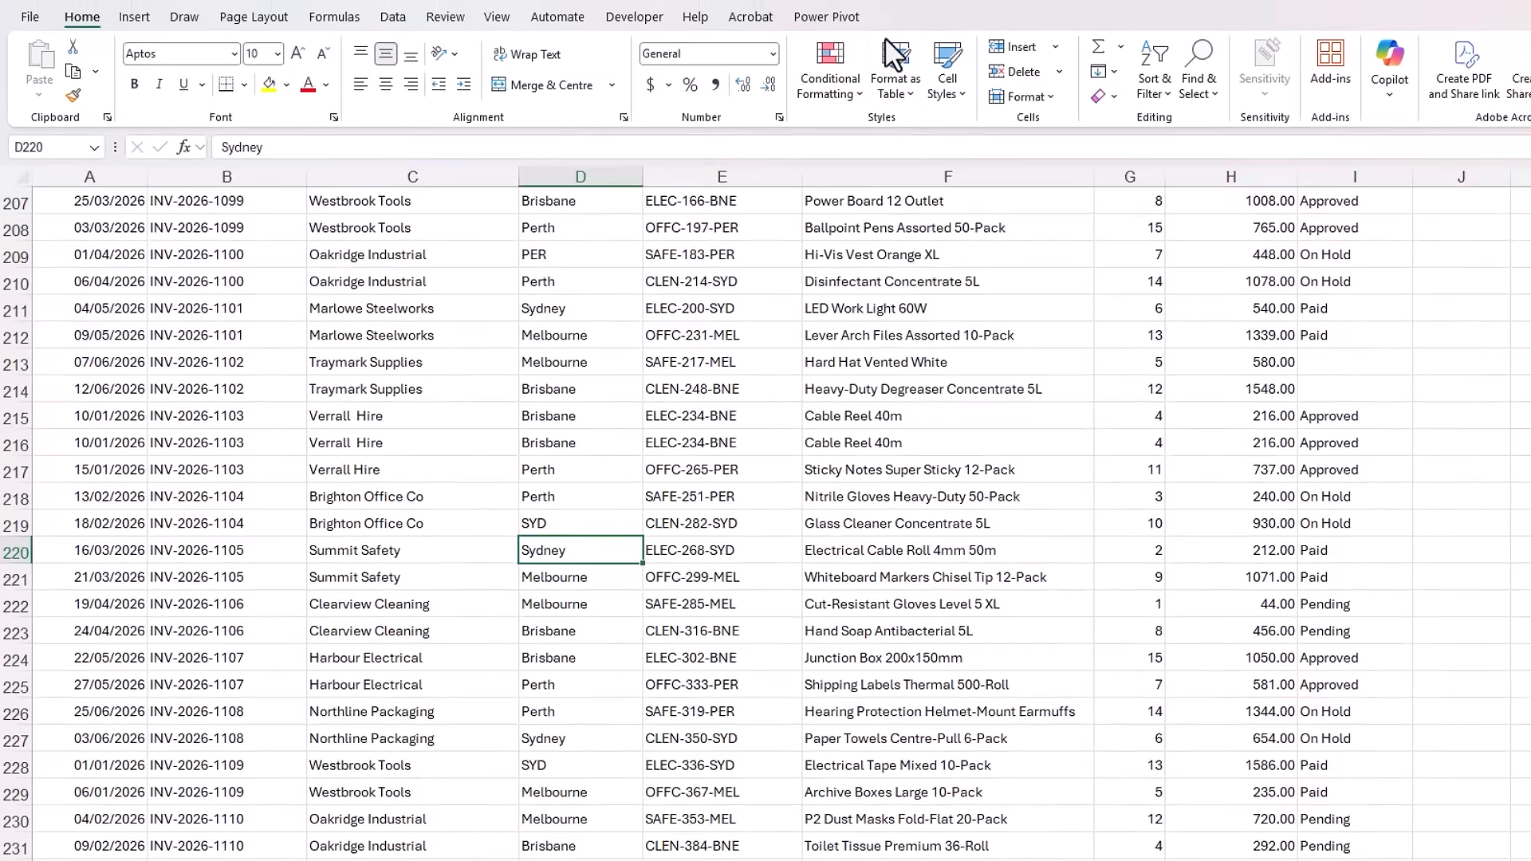
left_click(899, 103)
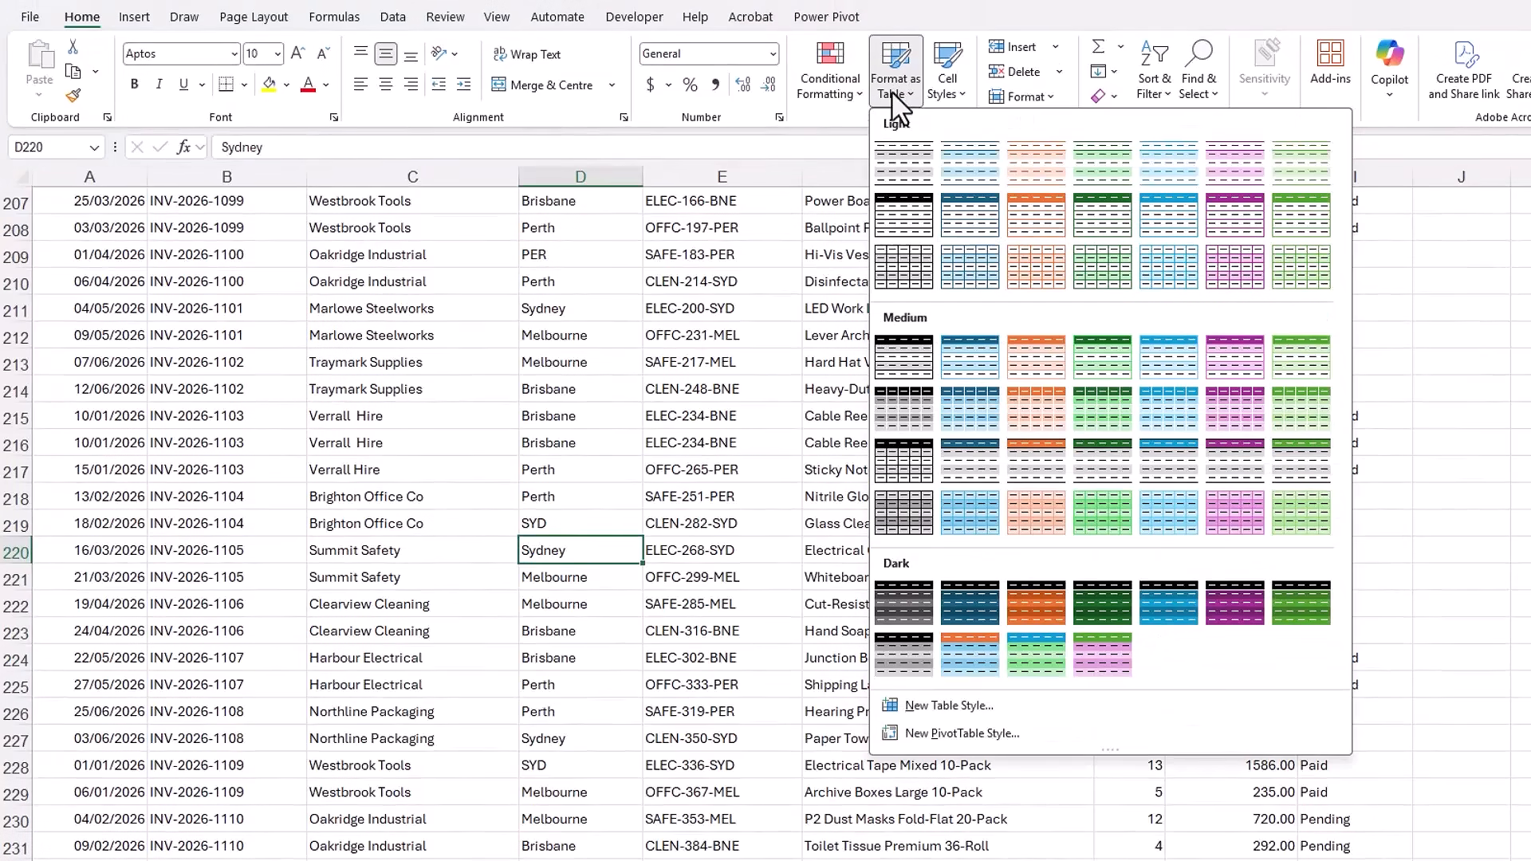
left_click(906, 153)
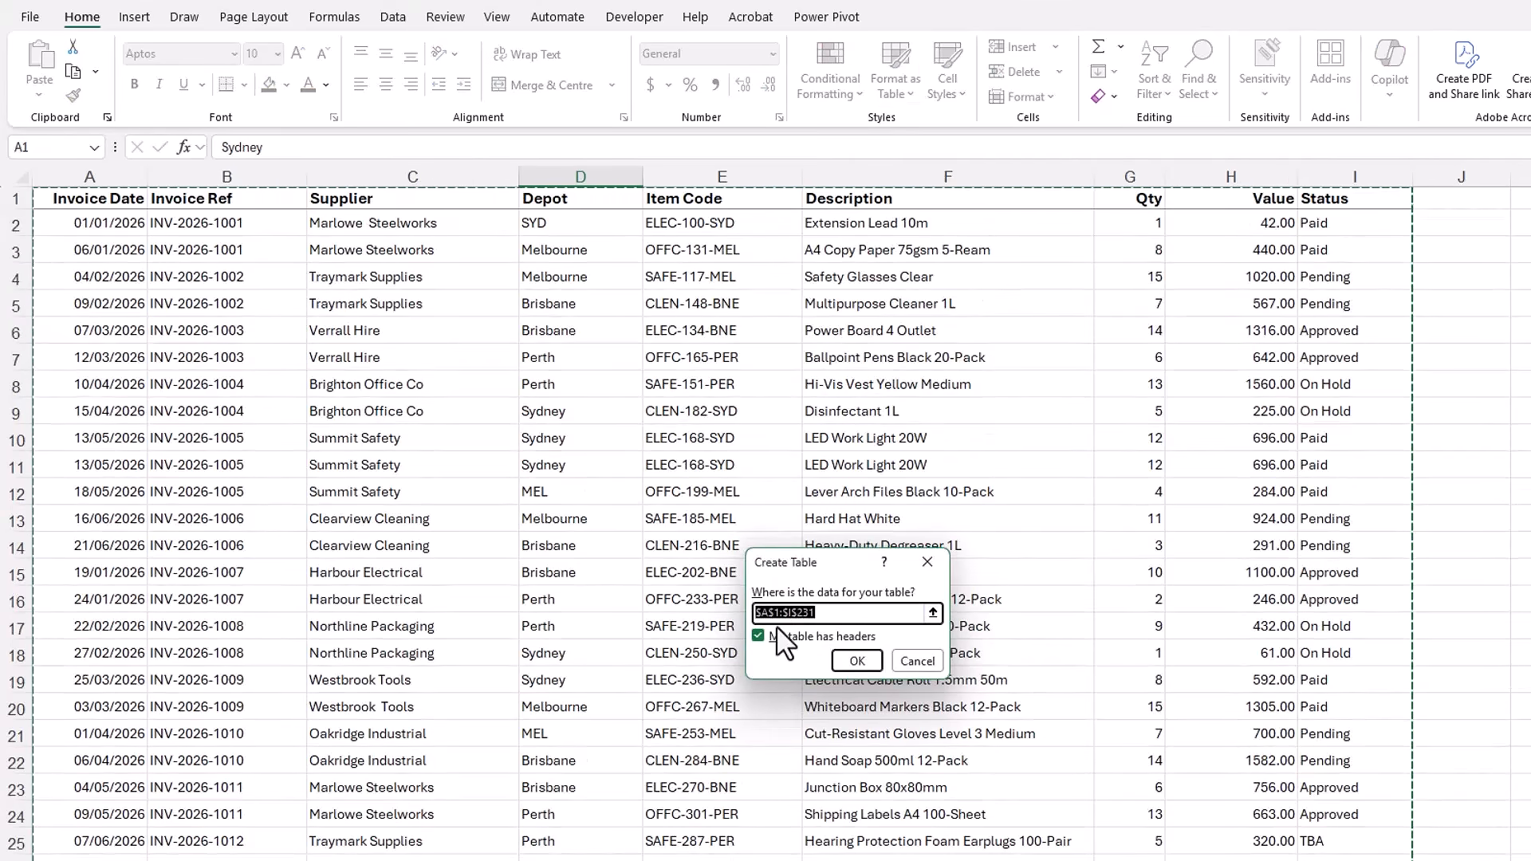
left_click(849, 660)
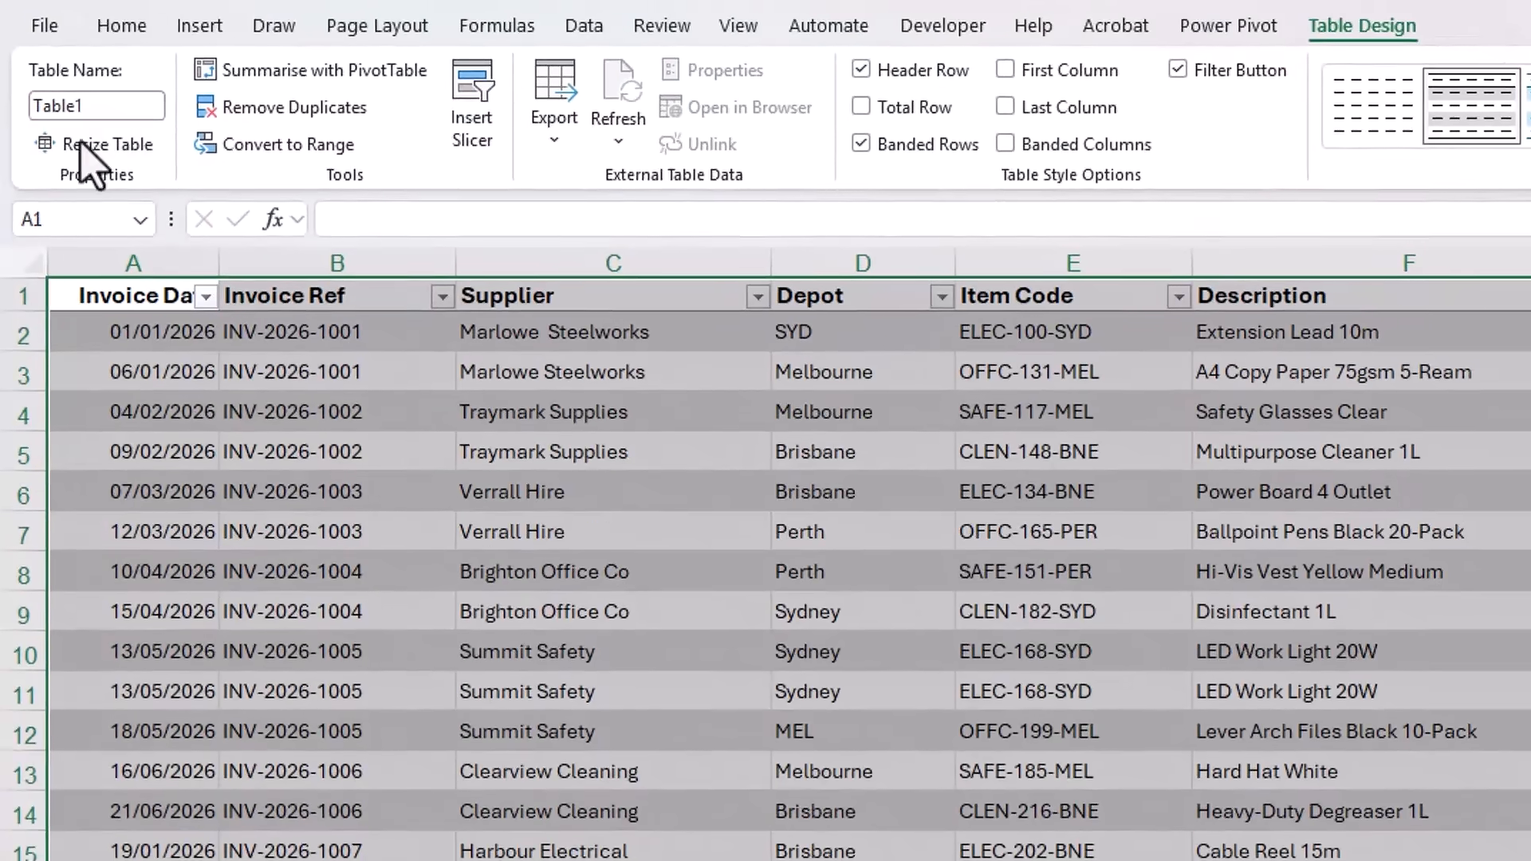
- Name the new table "Invoices" and select a single cell inside it
left_click(76, 84)
type("Inv")
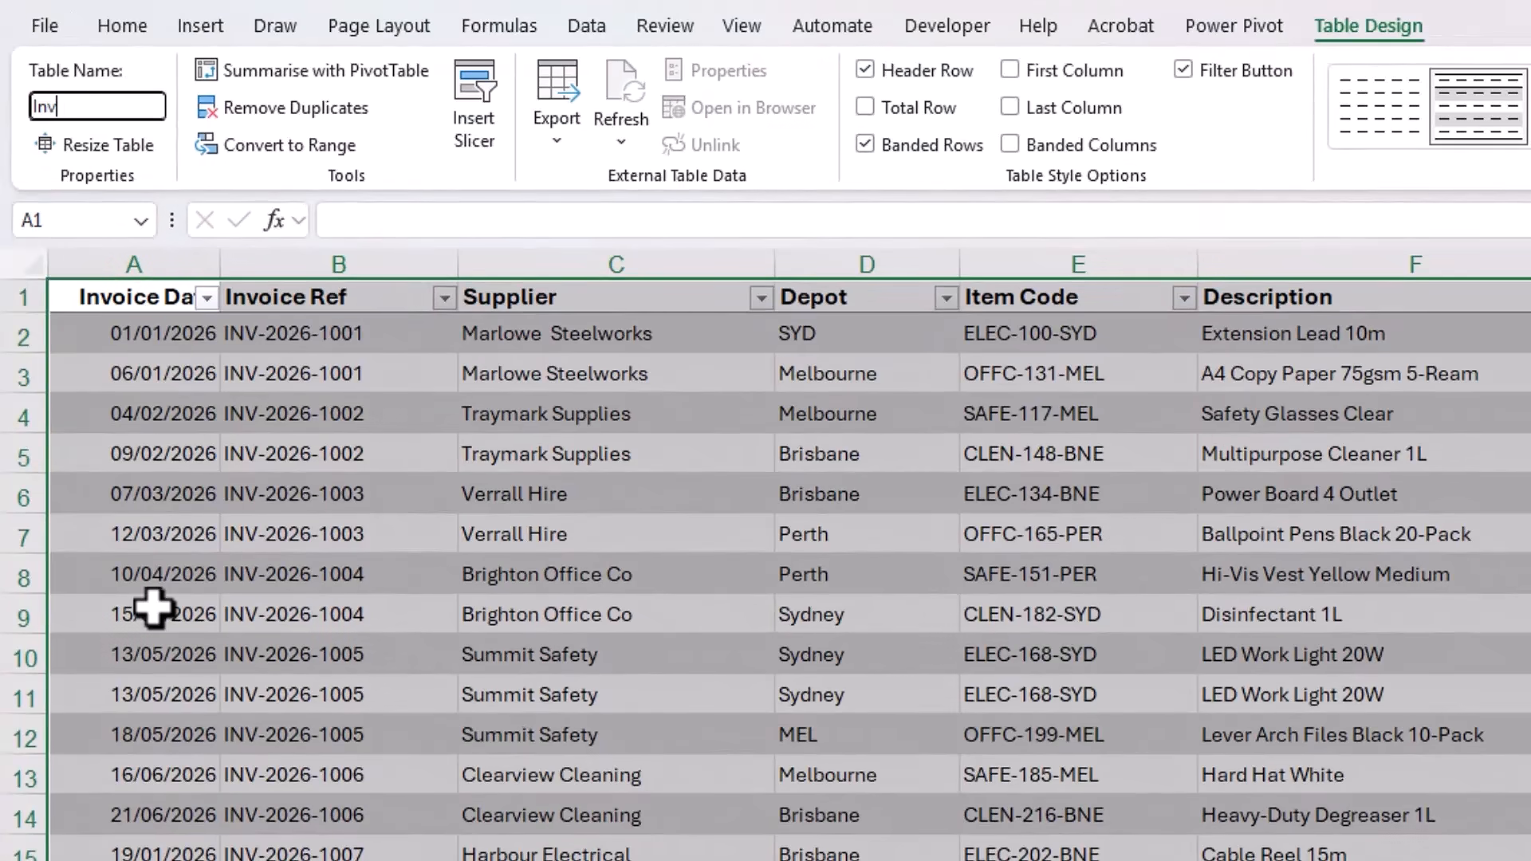
type("oices")
key("Return")
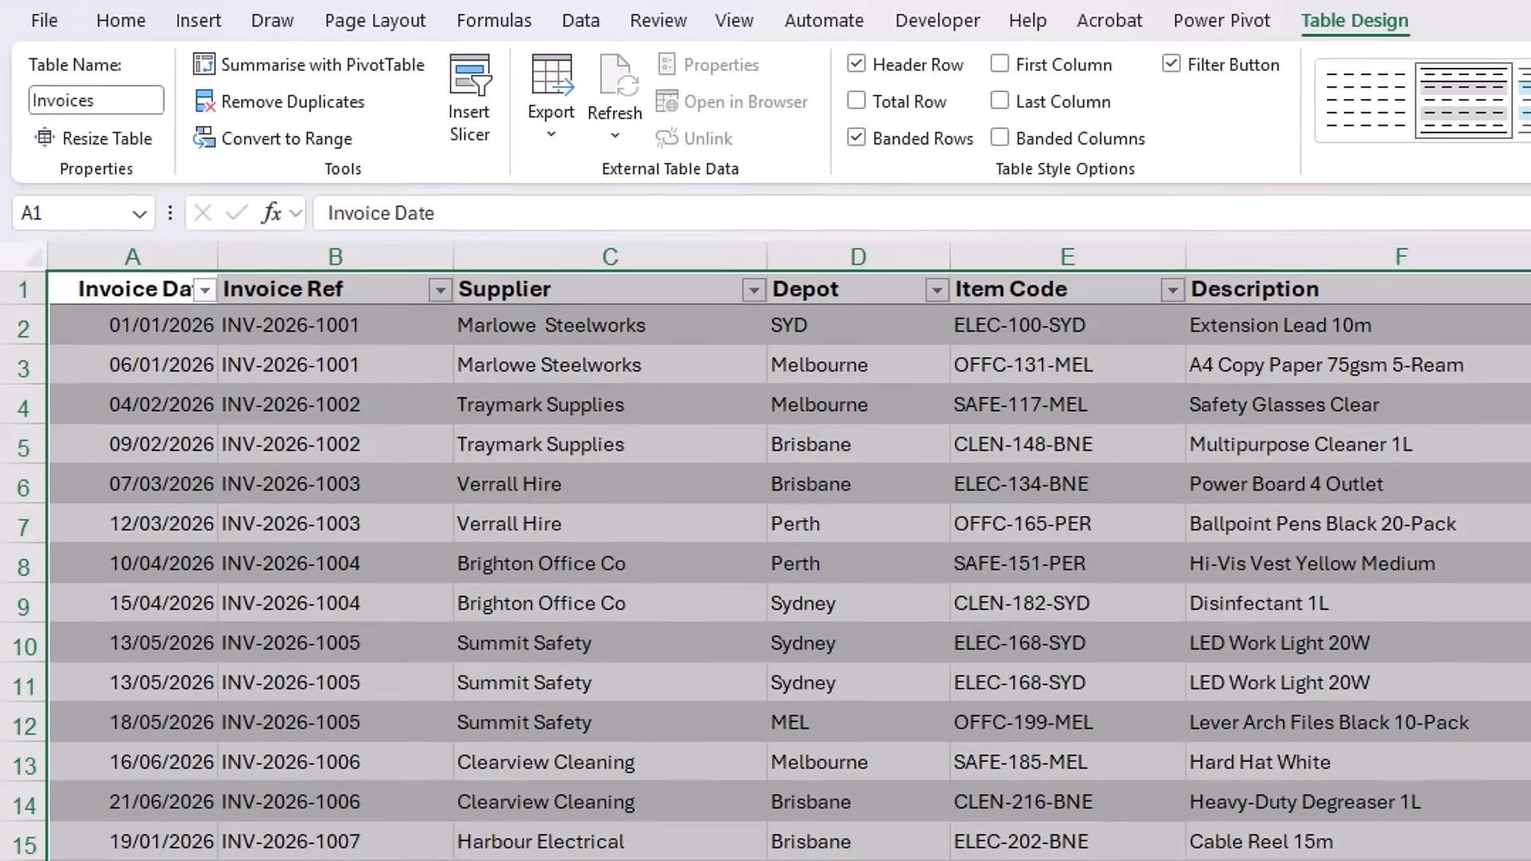
left_click(359, 373)
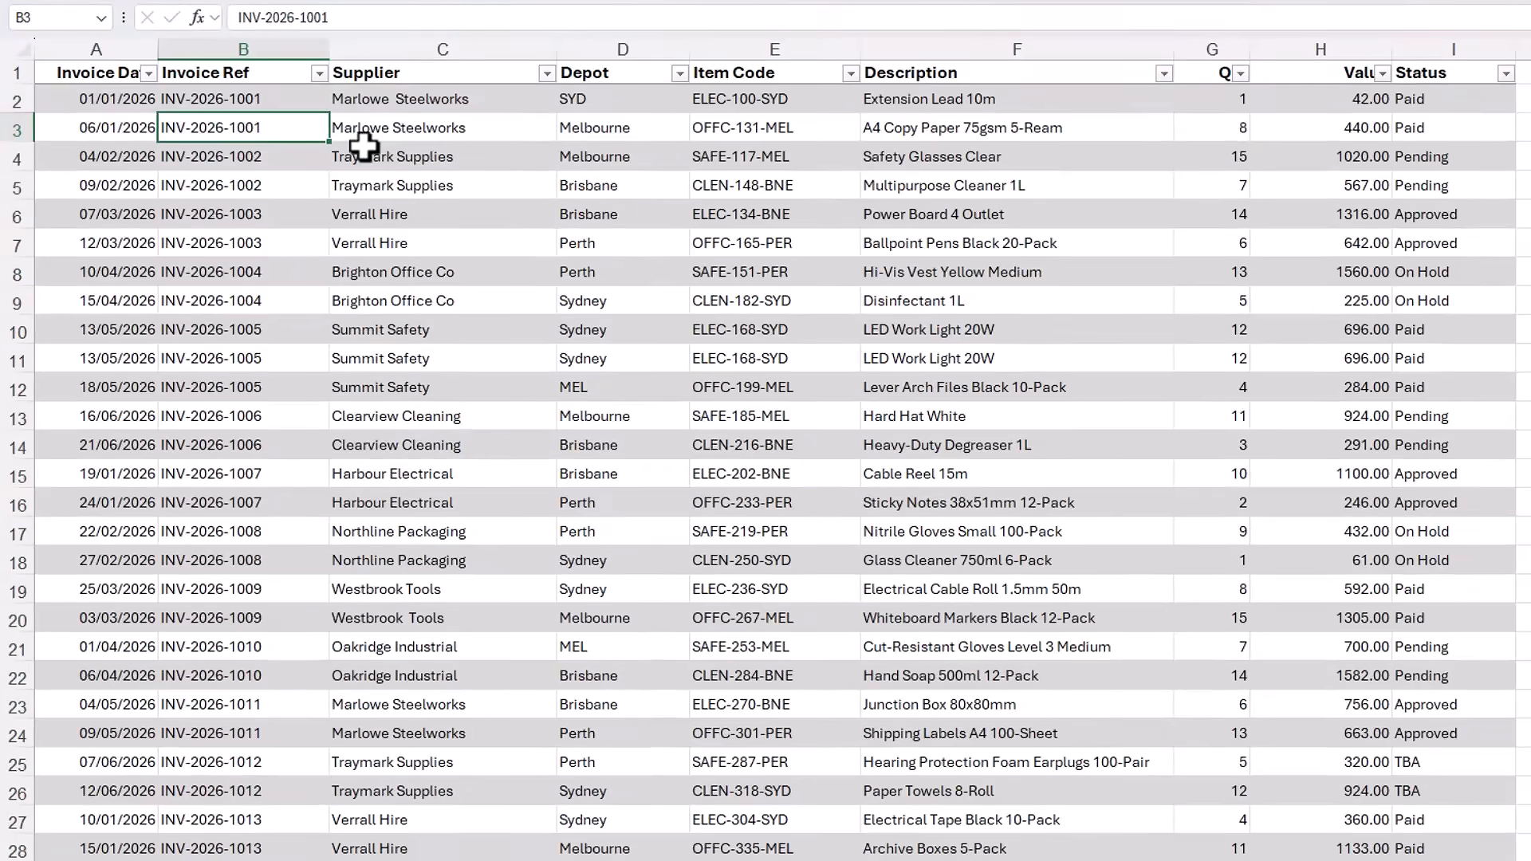
- Review the Depot column's filter values for inconsistent names, and select the first Supplier entry in C2
left_click(679, 74)
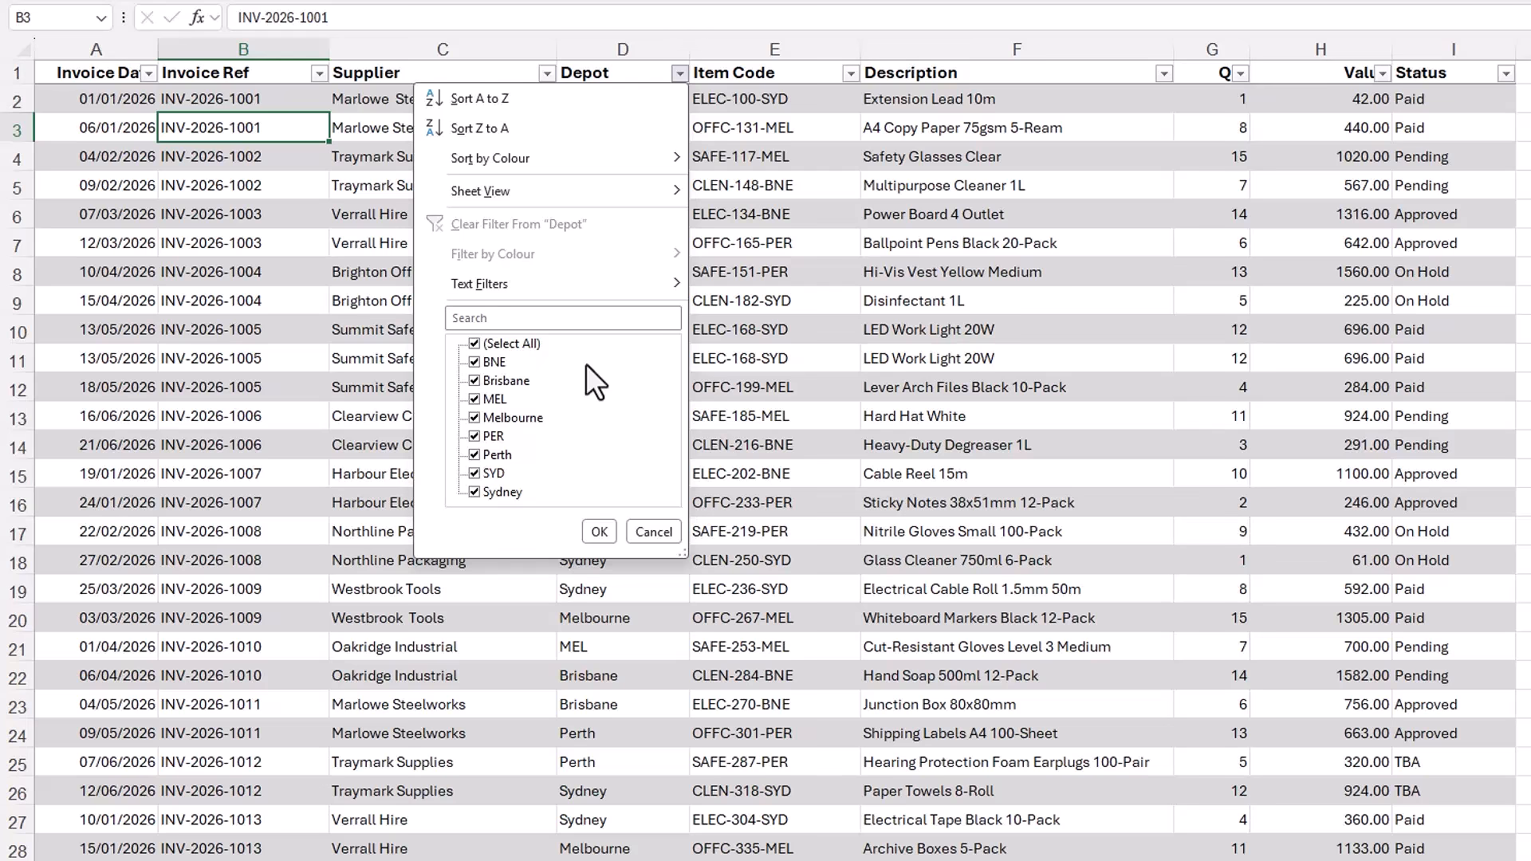
left_click(544, 74)
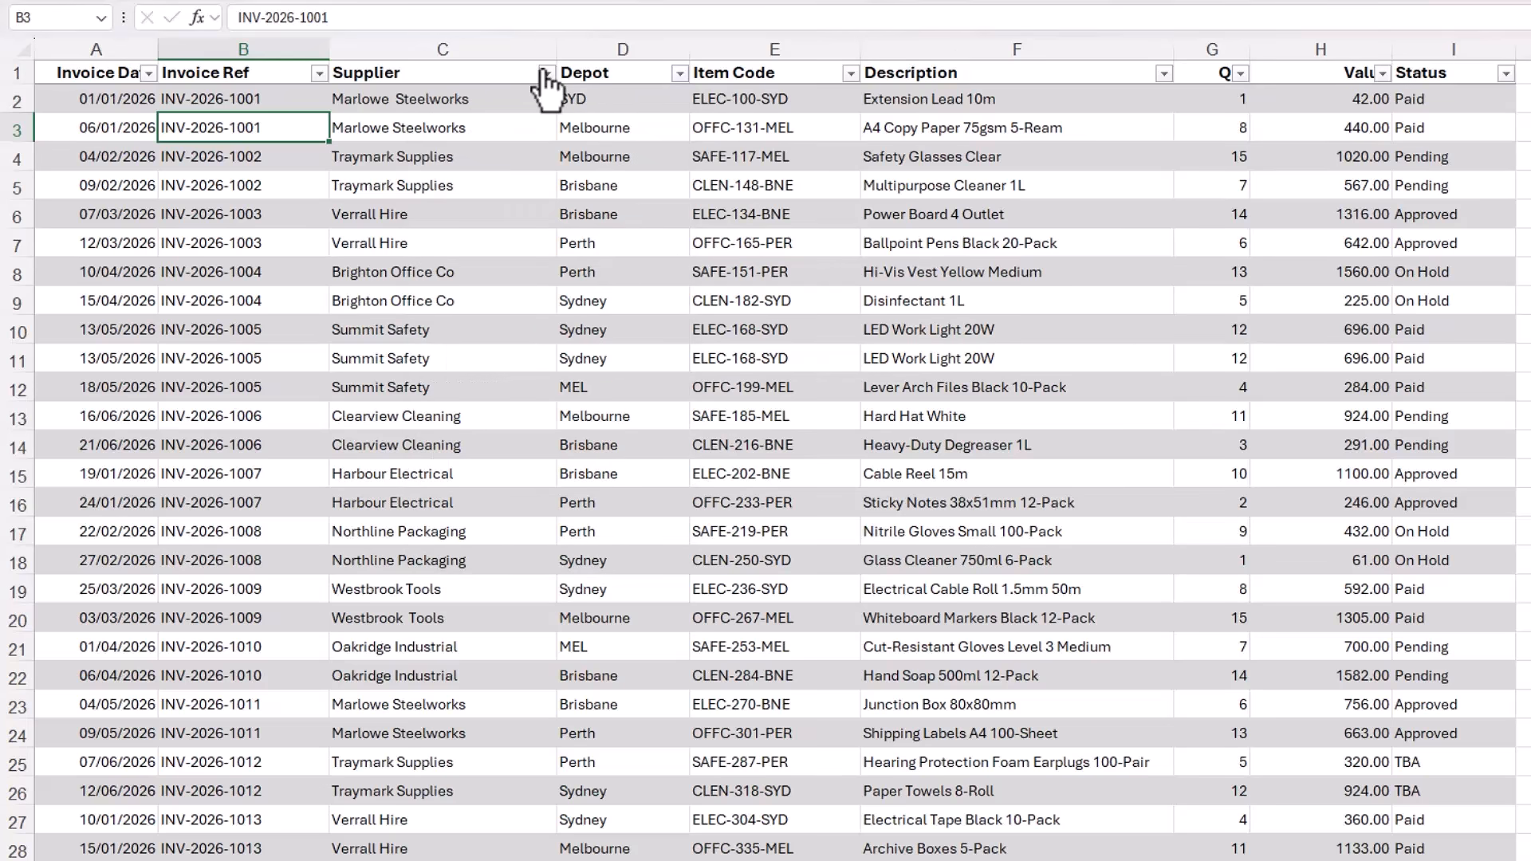
left_click(514, 99)
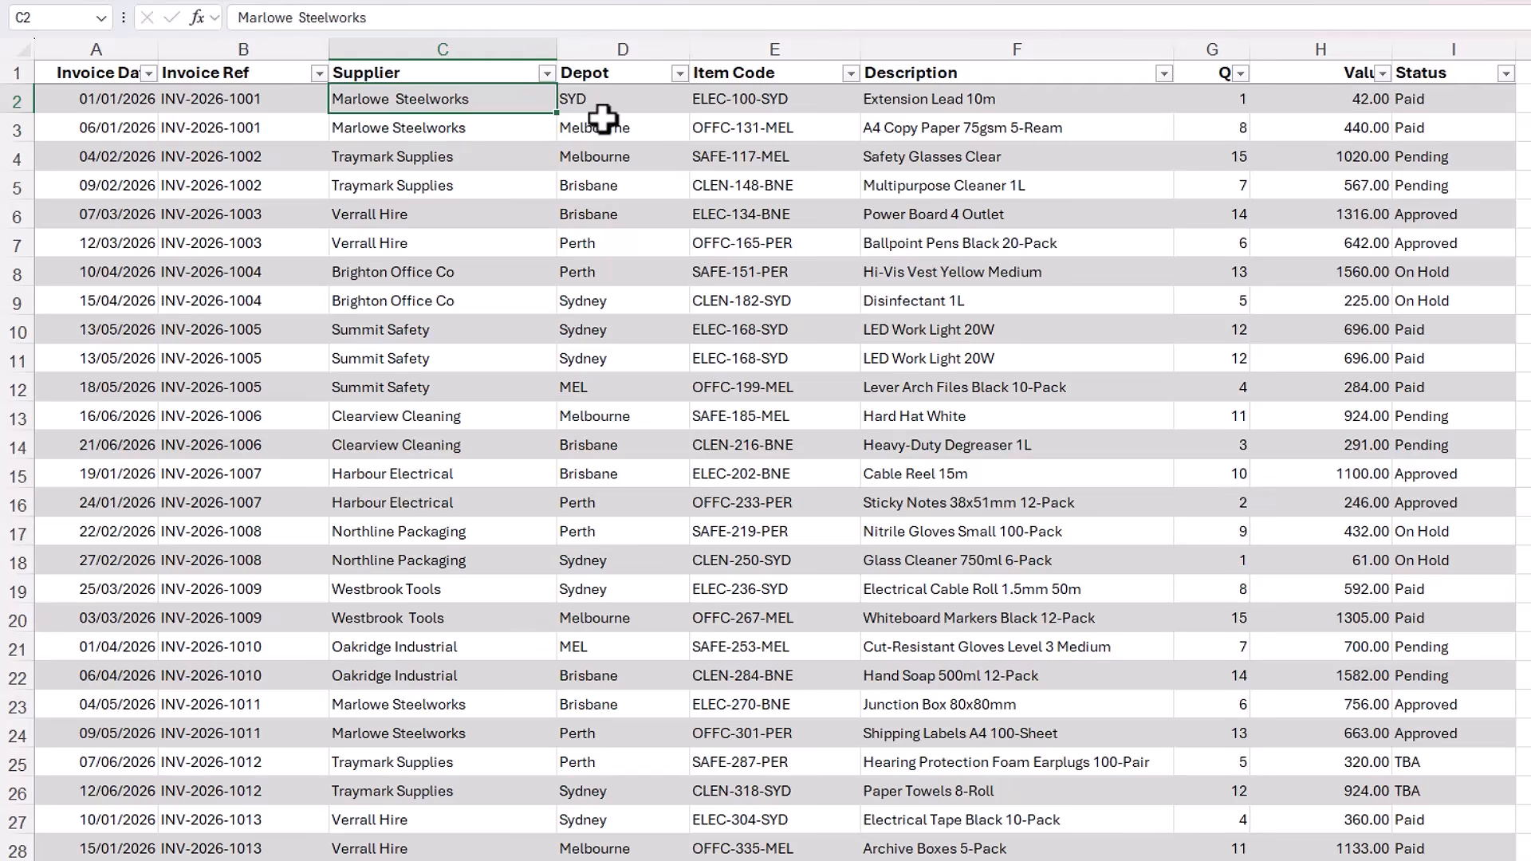
- Show the sheet's underlying contents and check the Invoice Date, Qty and Value columns for numbers stored as text
key("ctrl+grave")
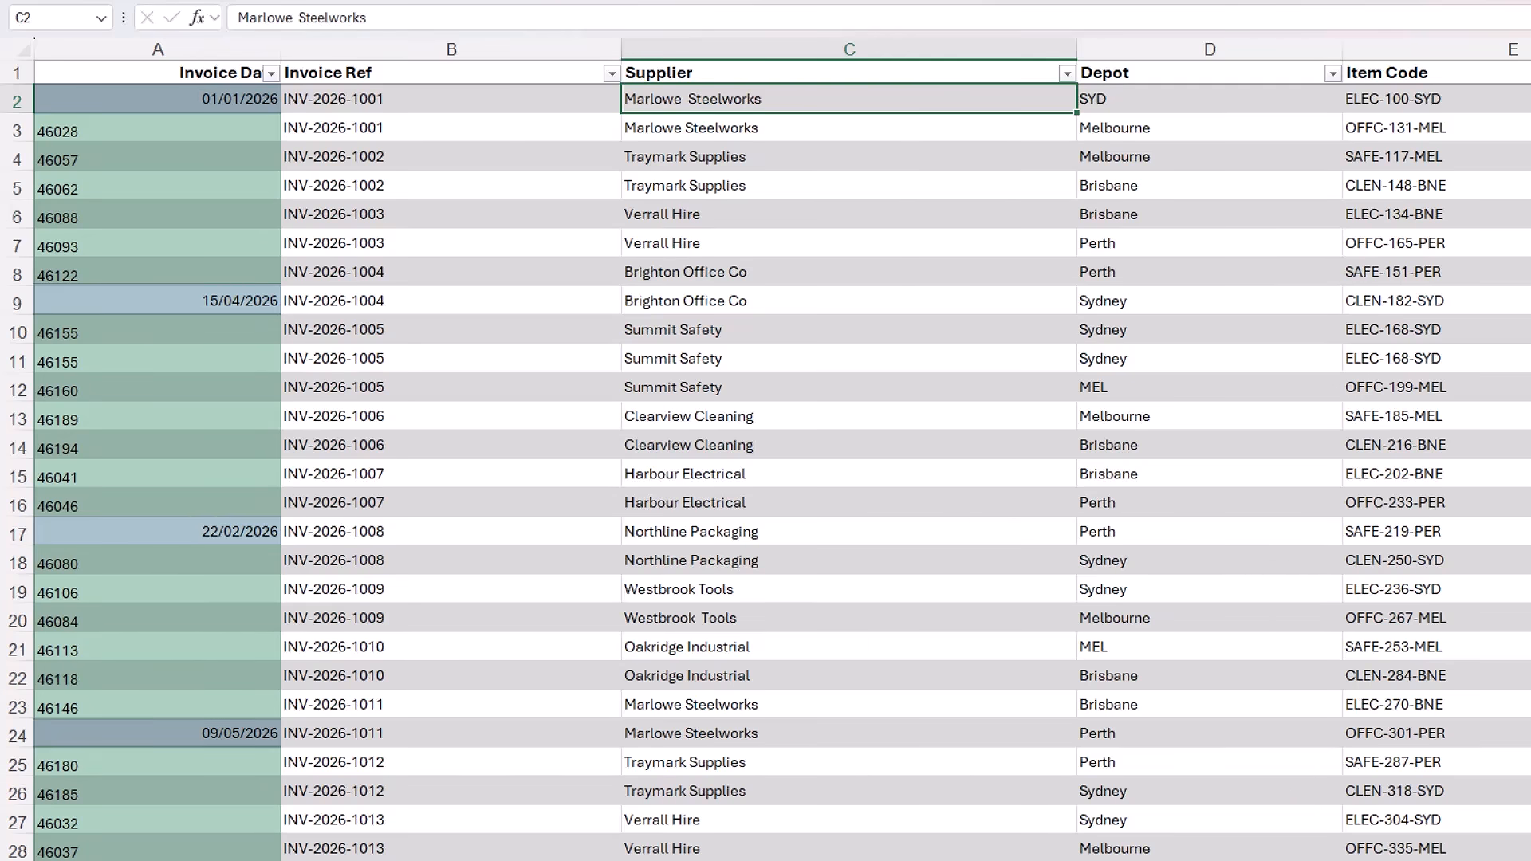
key("Right")
key("Right")
key("Right")
key("Right")
key("Right")
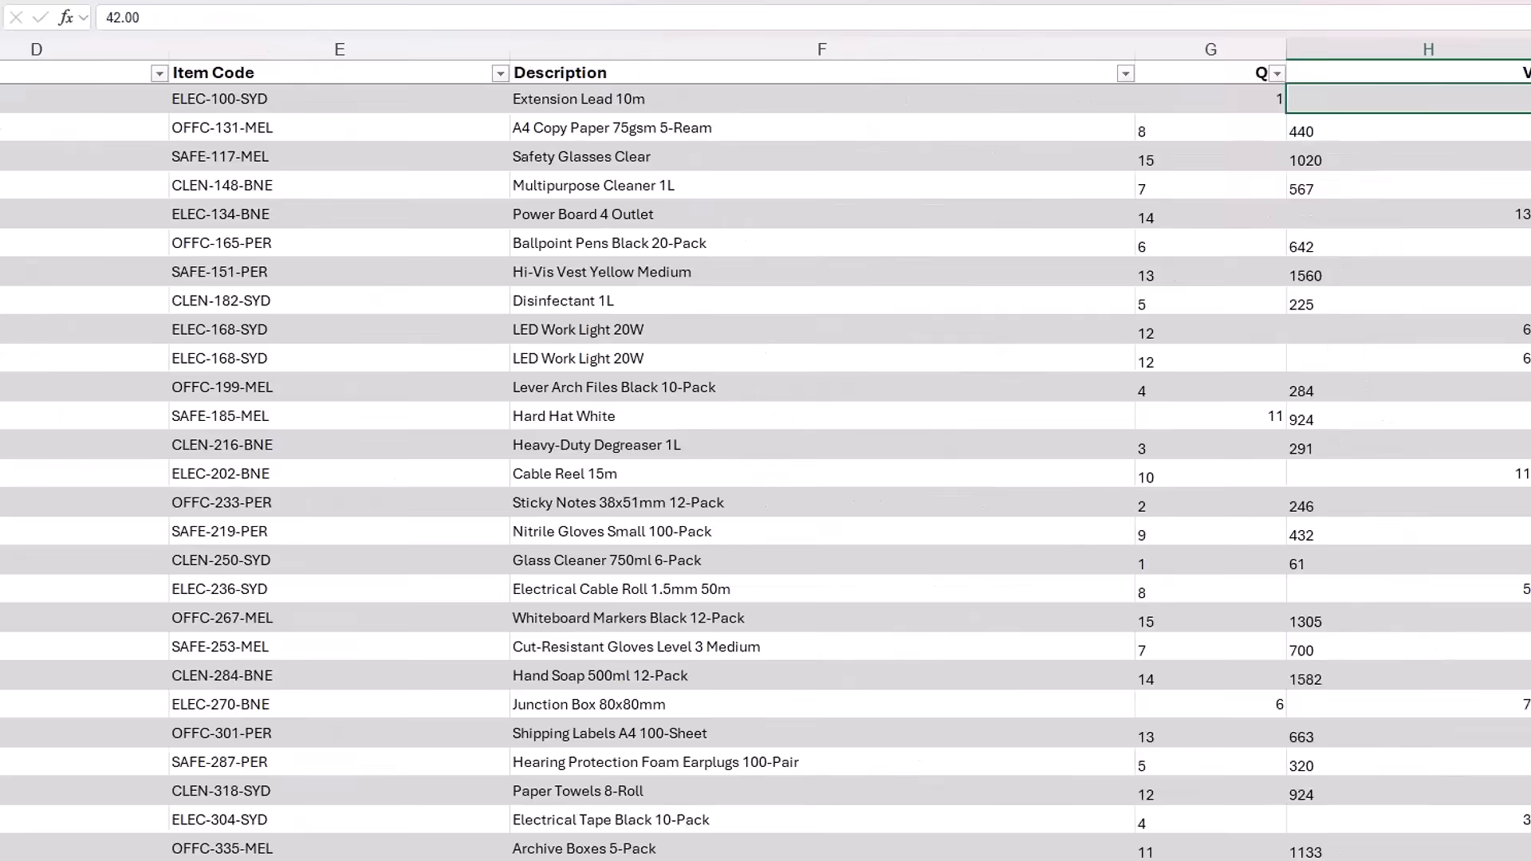
key("Left")
key("Right")
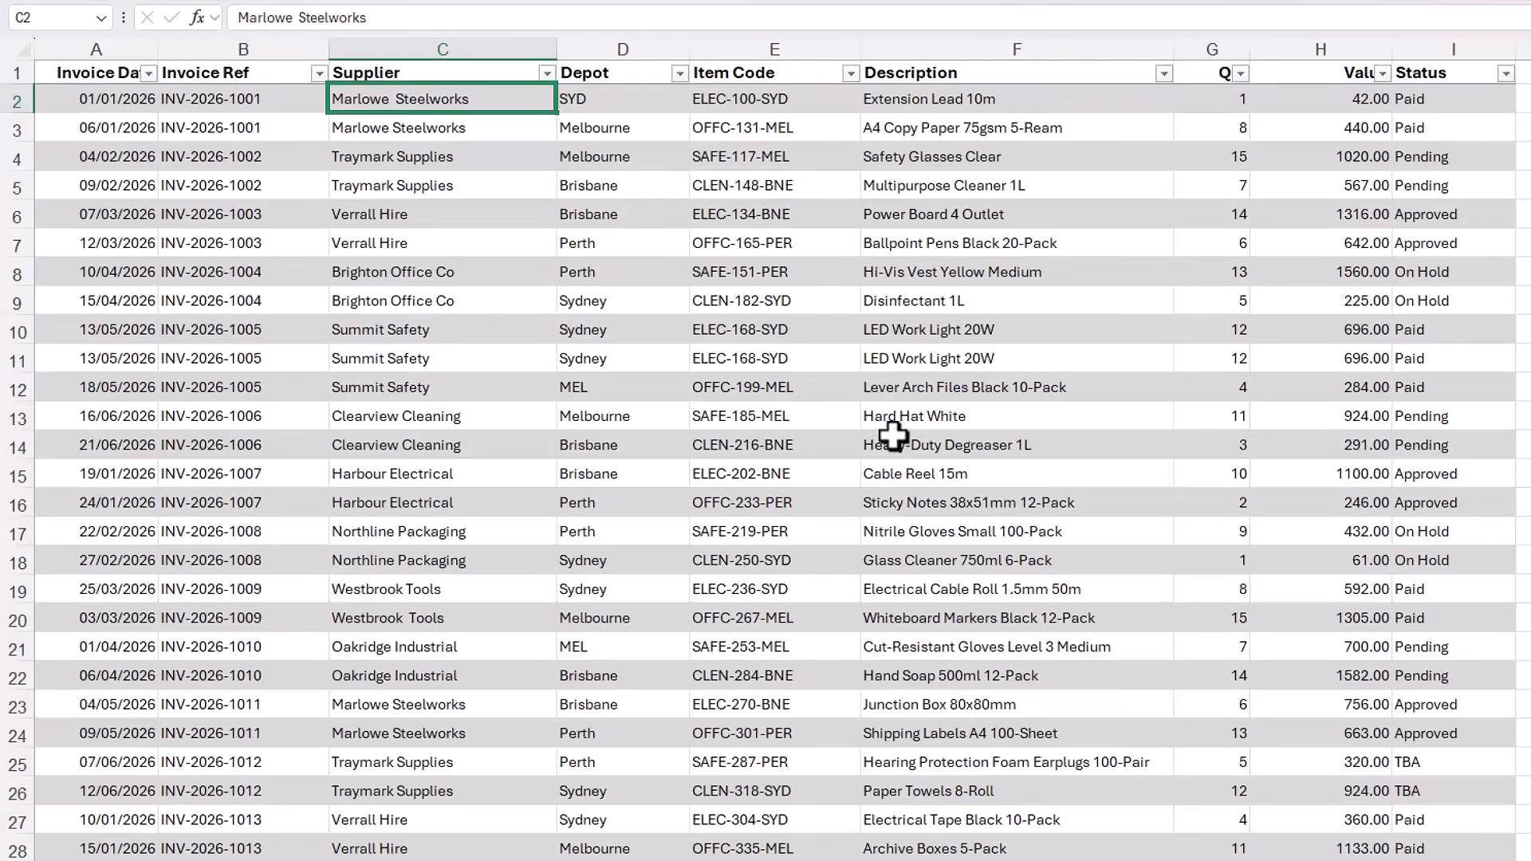
- Check the Supplier entry in C4 for trailing spaces in edit mode without changing it
key("Down")
key("Down")
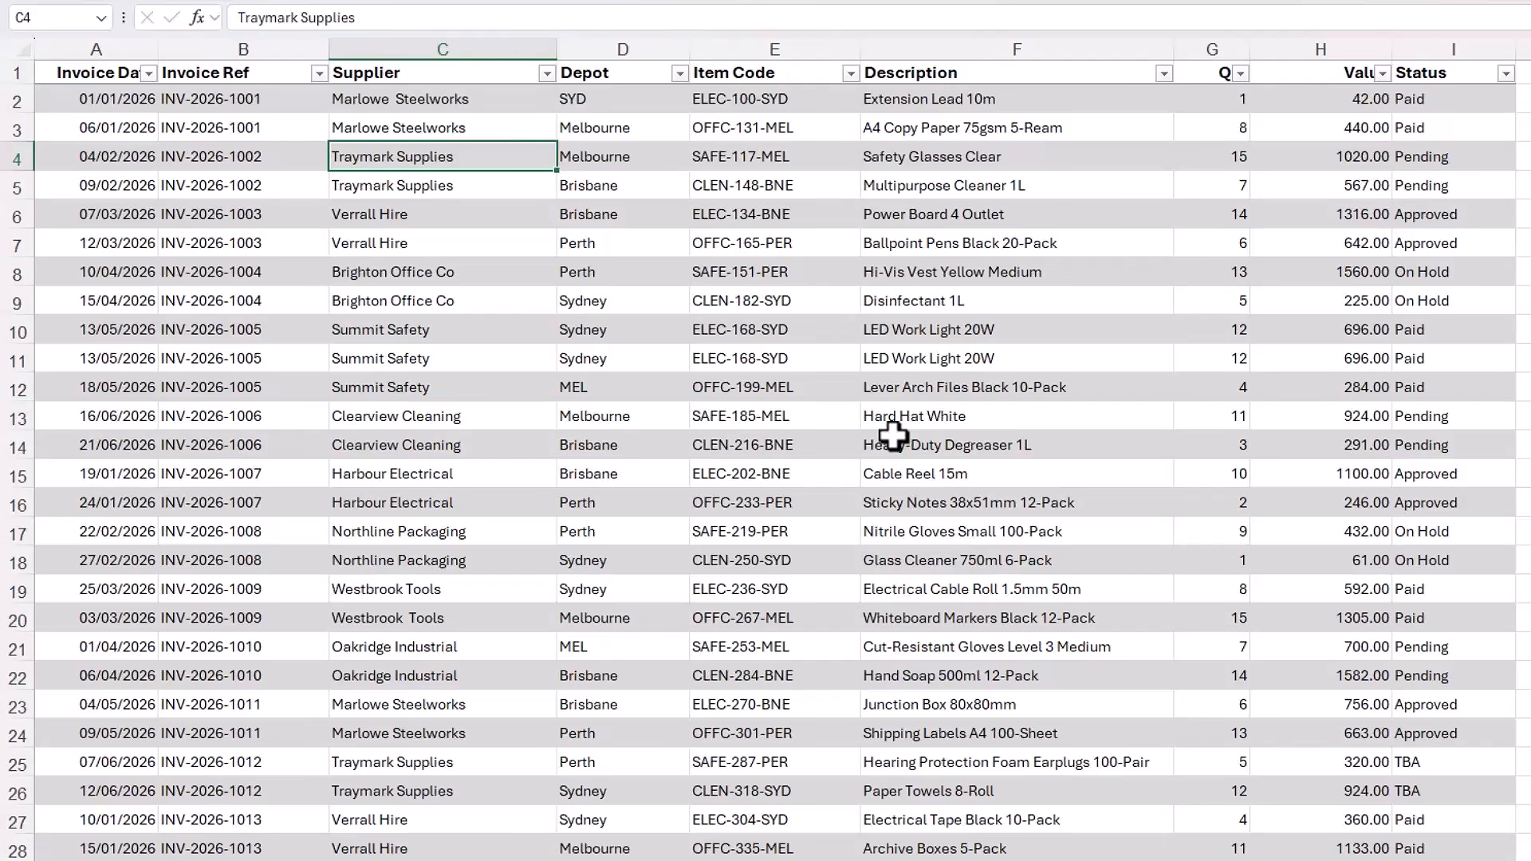
key("F2")
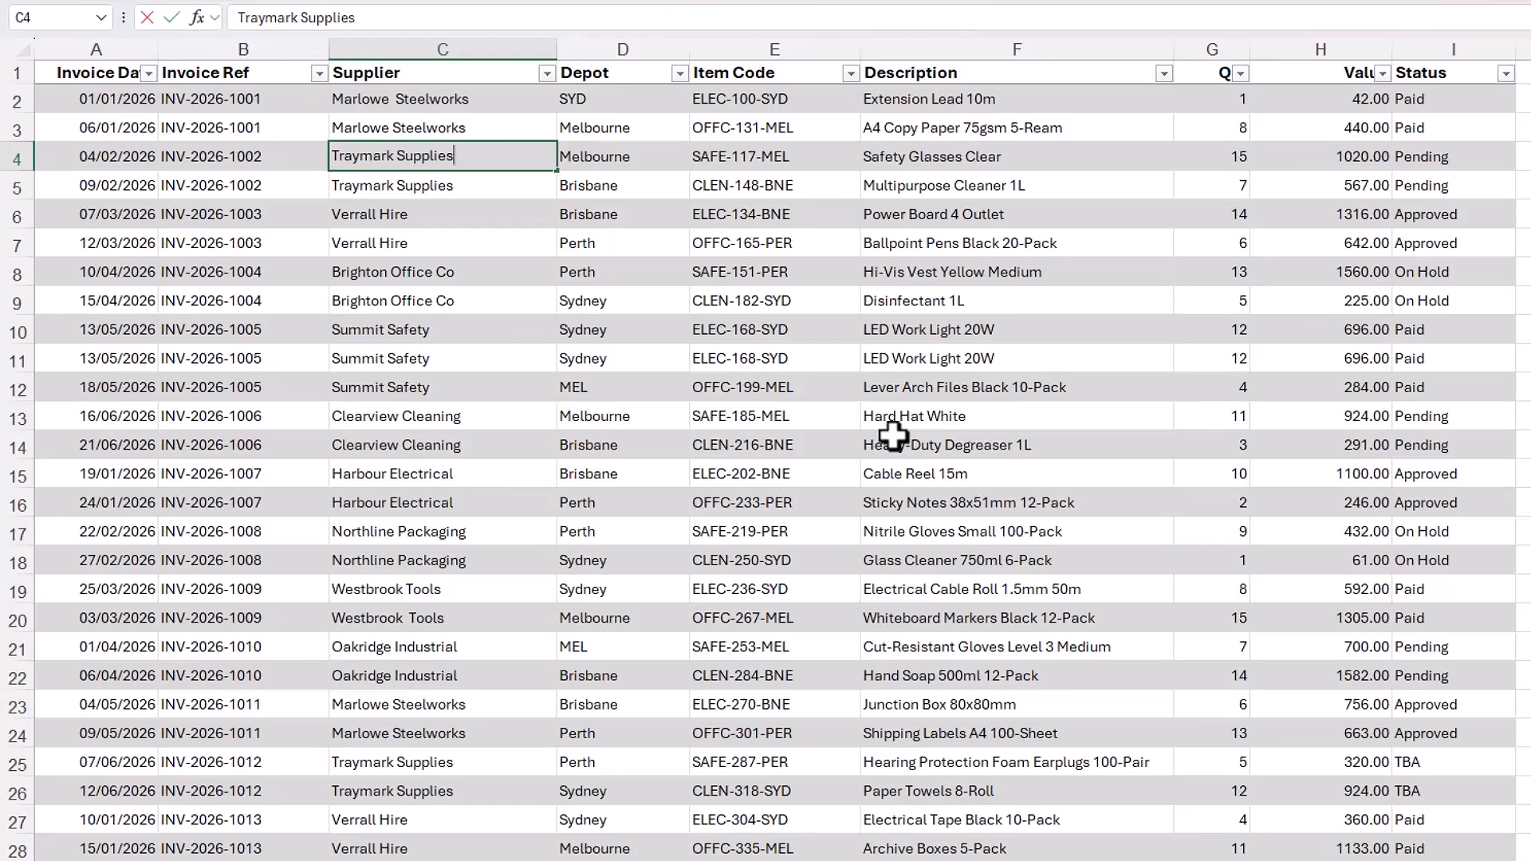
key("Escape")
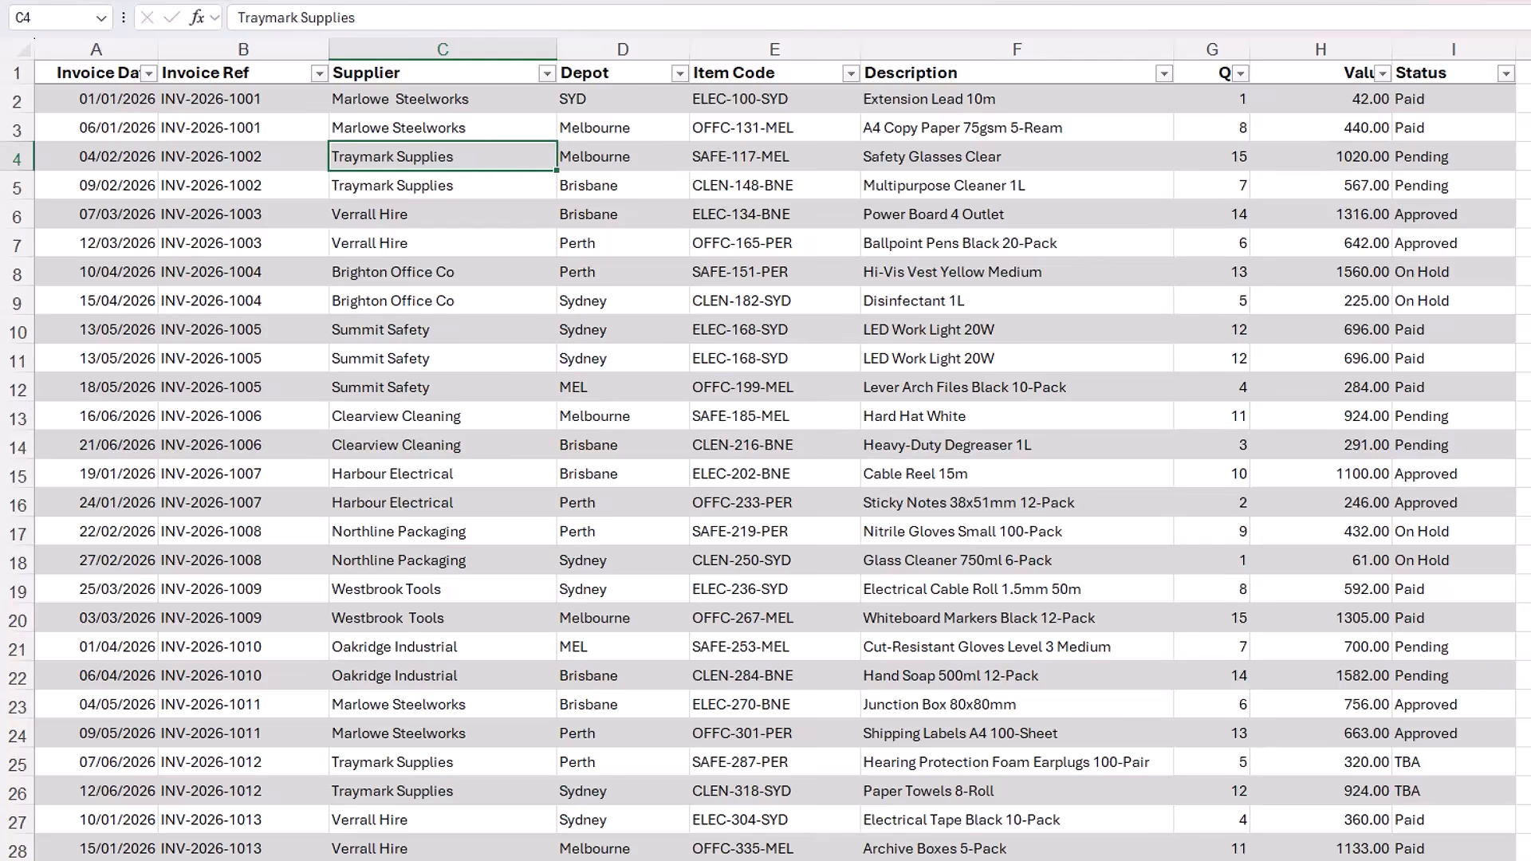
key("ctrl+Right")
key("Up")
key("Up")
key("Right")
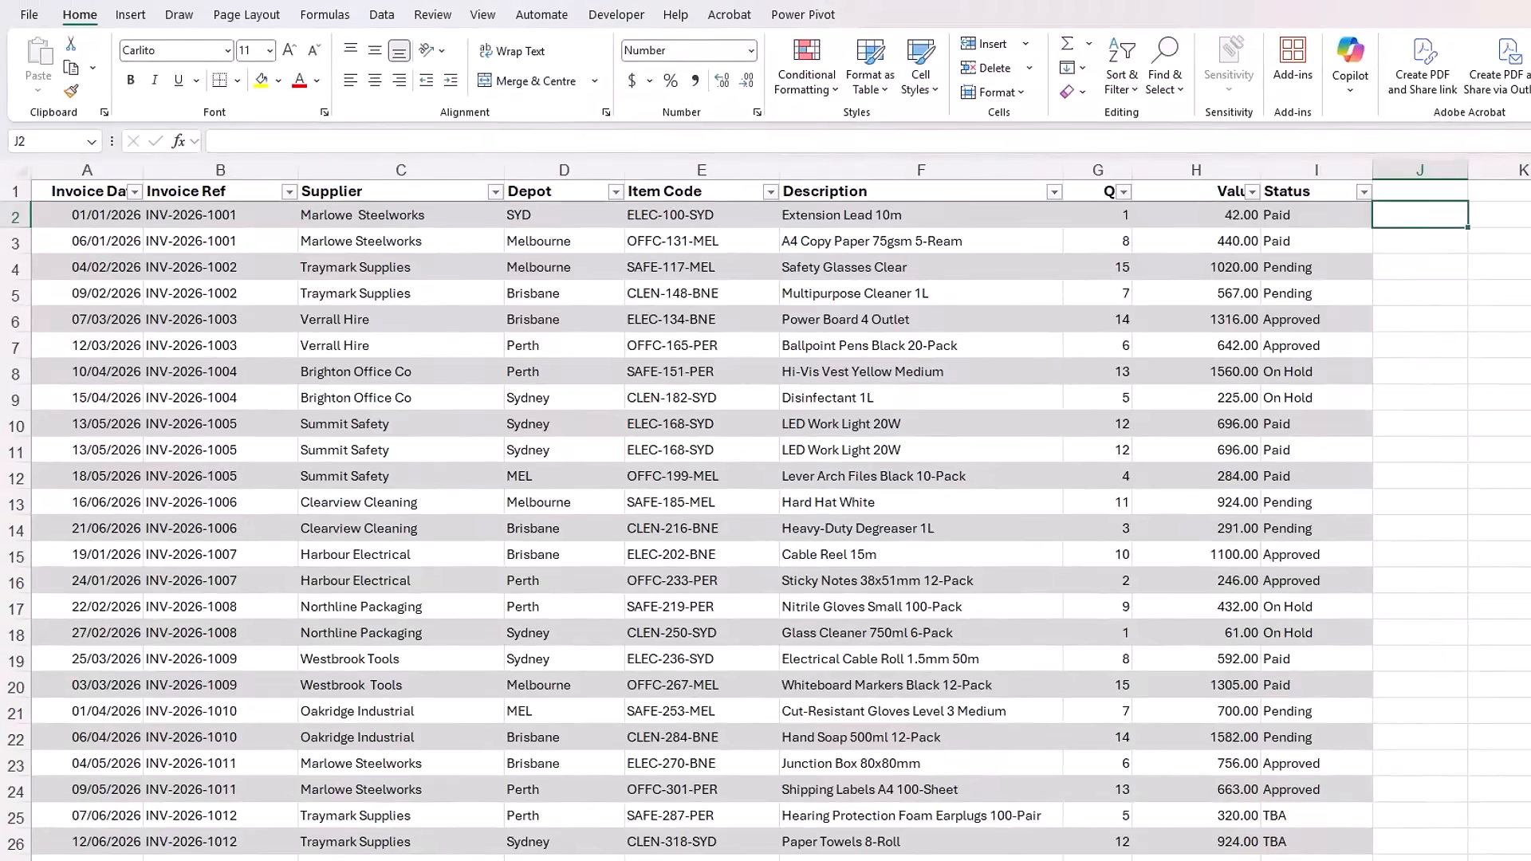
type("=trim")
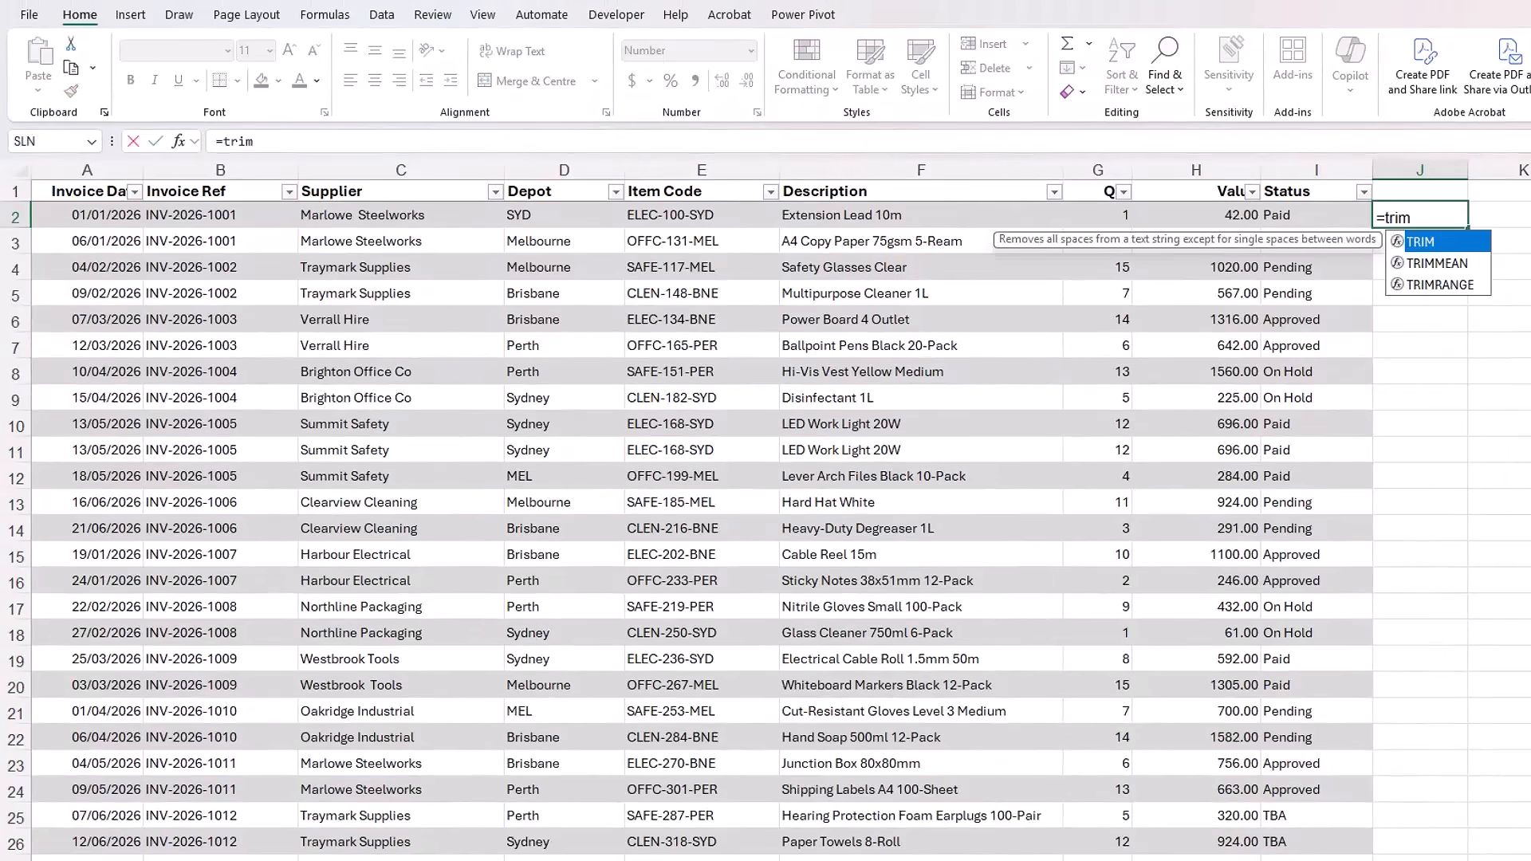
key("Tab")
left_click(299, 209)
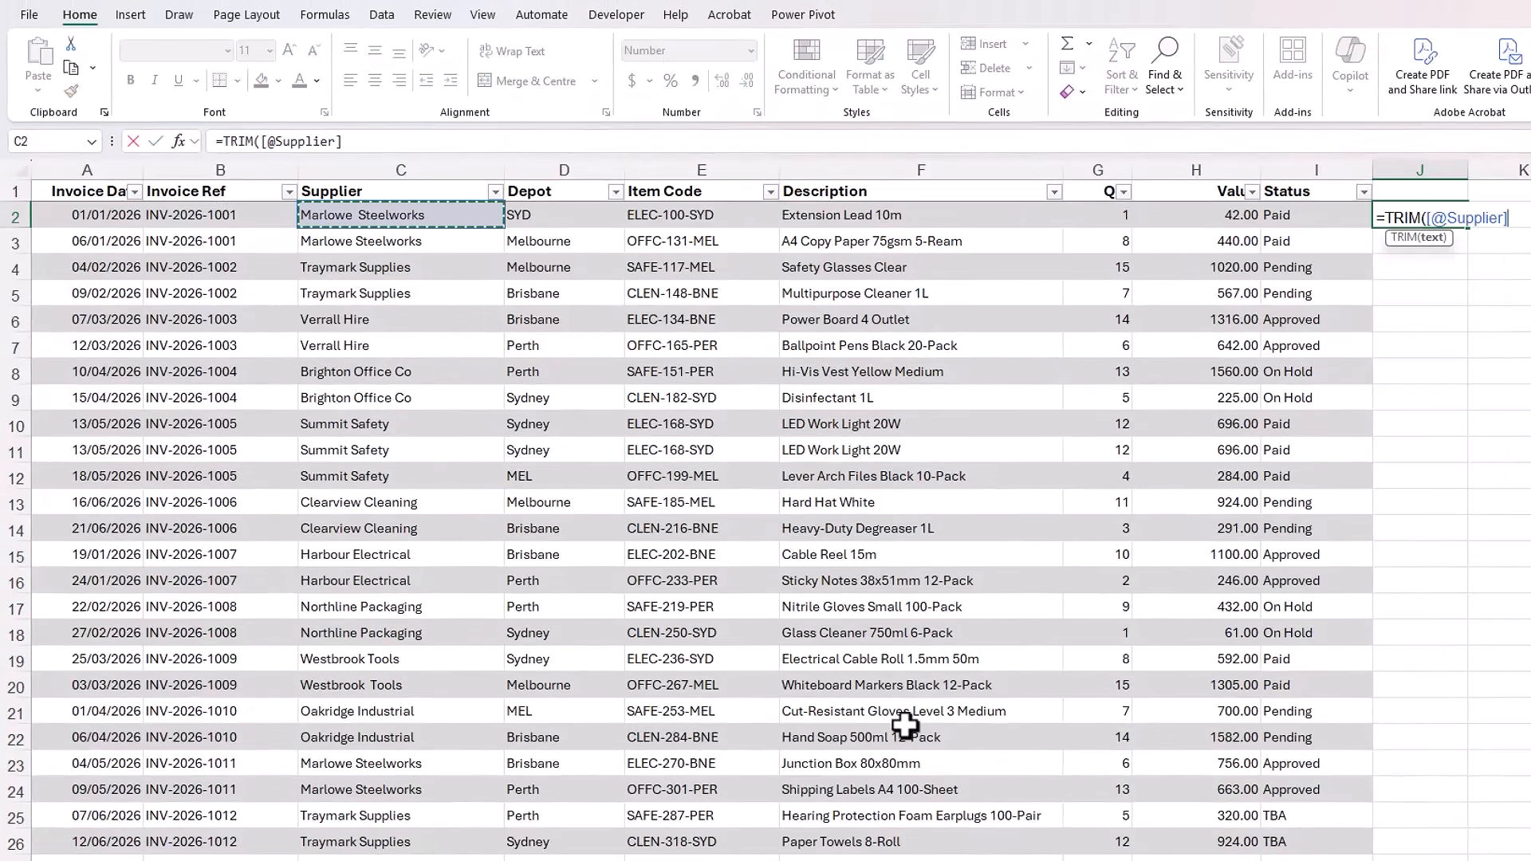
key("ctrl+Return")
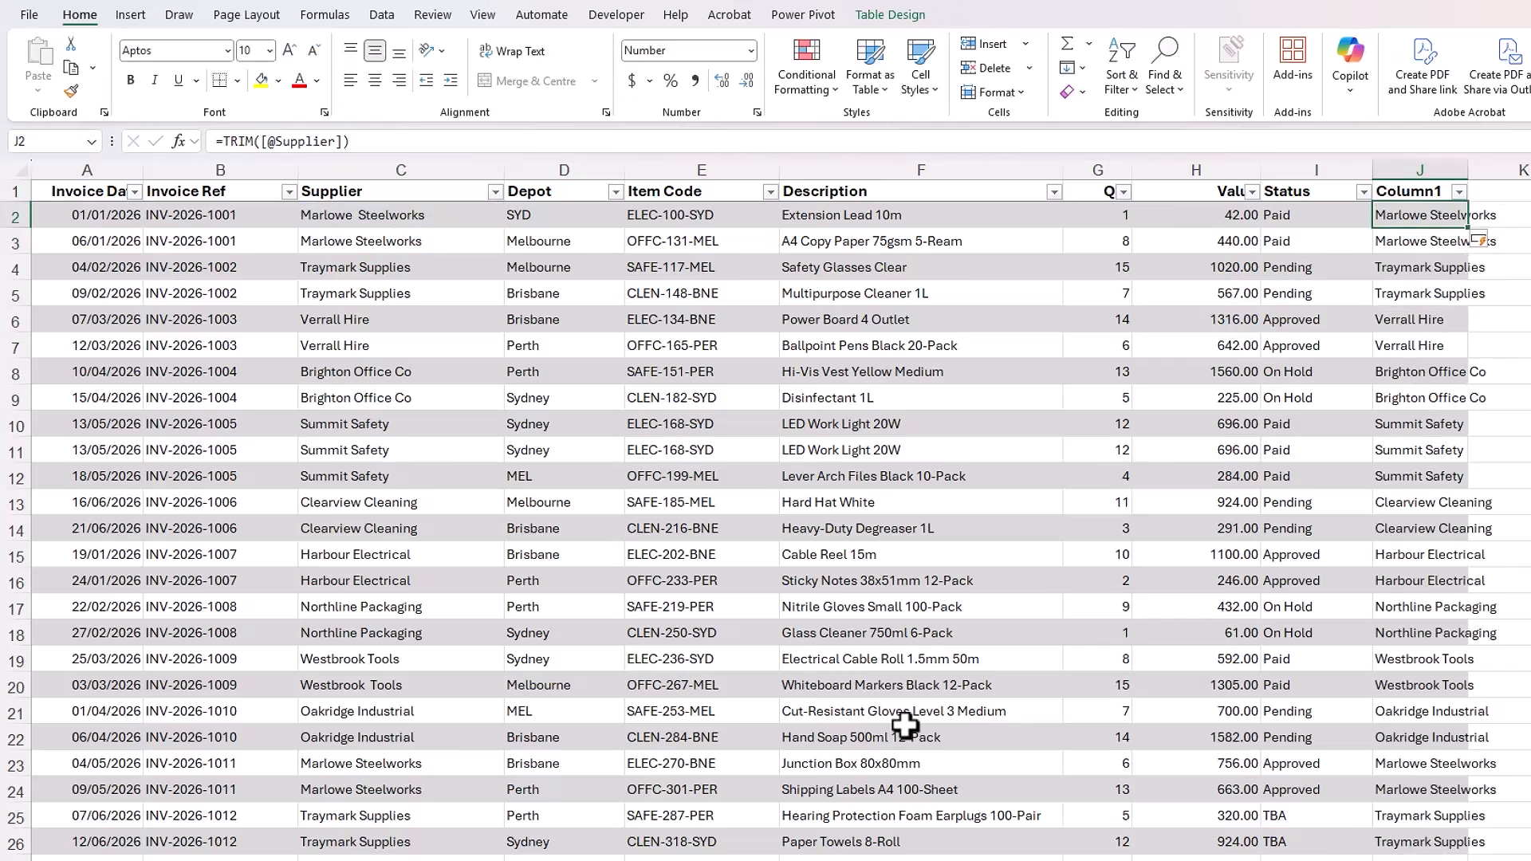
- Copy all the trimmed names in Column1 and paste them as values over the Supplier column from C2
key("ctrl+shift+Down")
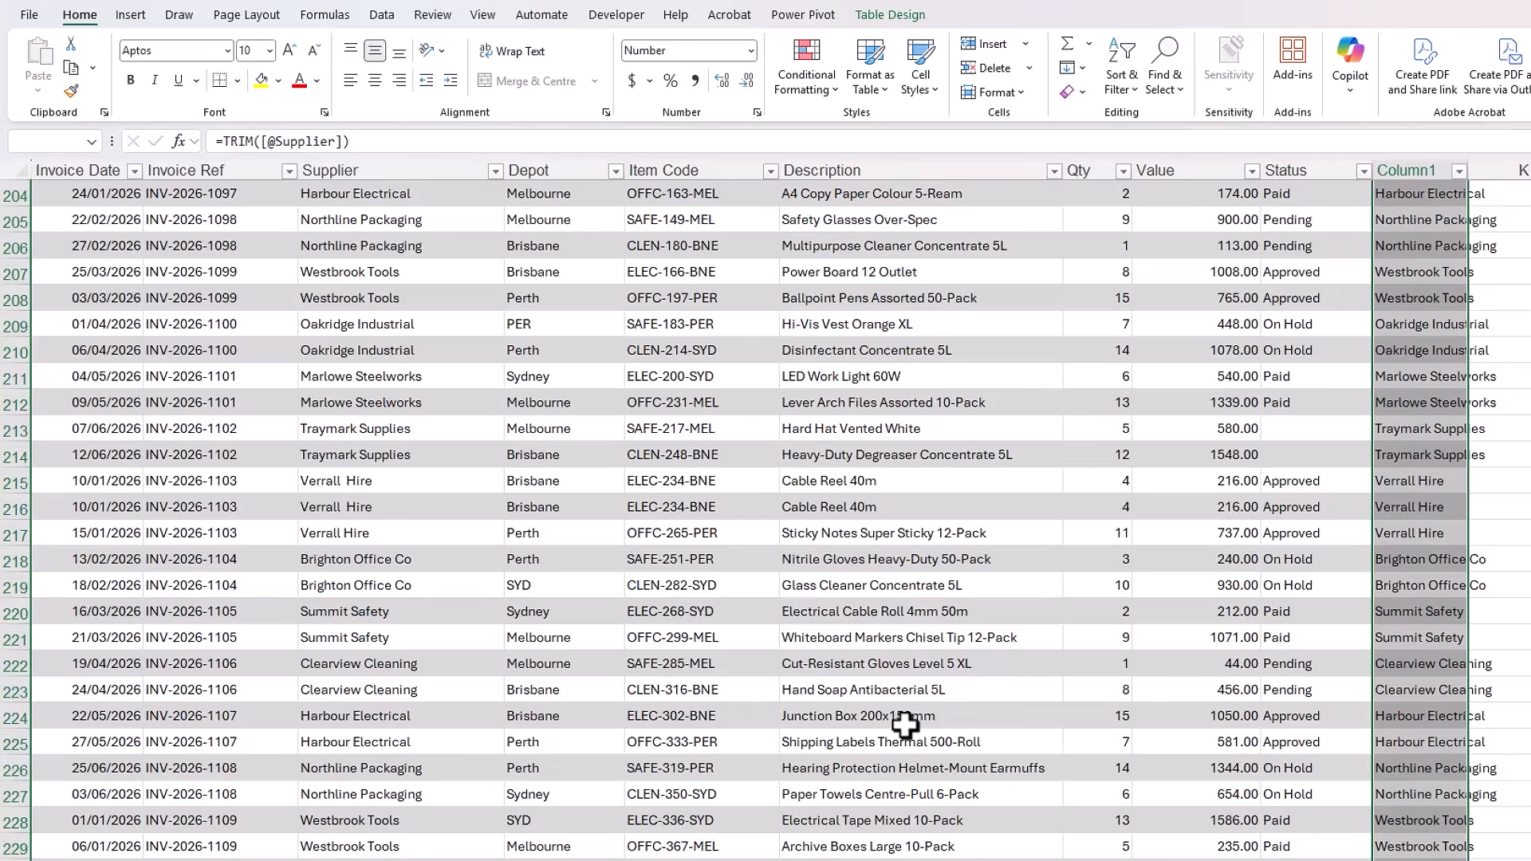
key("ctrl+c")
key("Left")
key("Left")
key("Left")
key("Left")
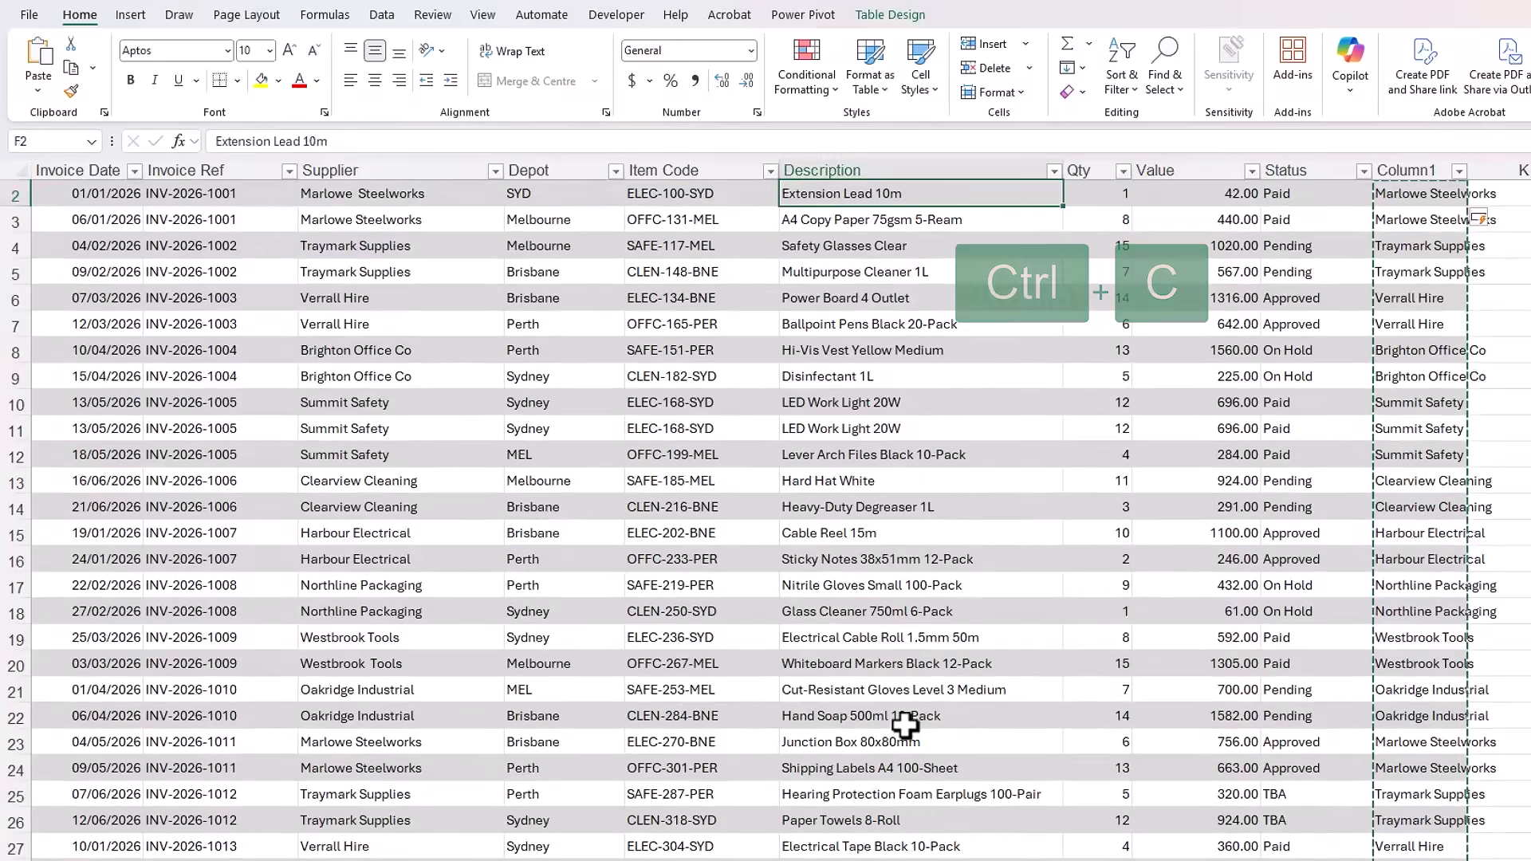
key("Left")
key("Left")
key("Left")
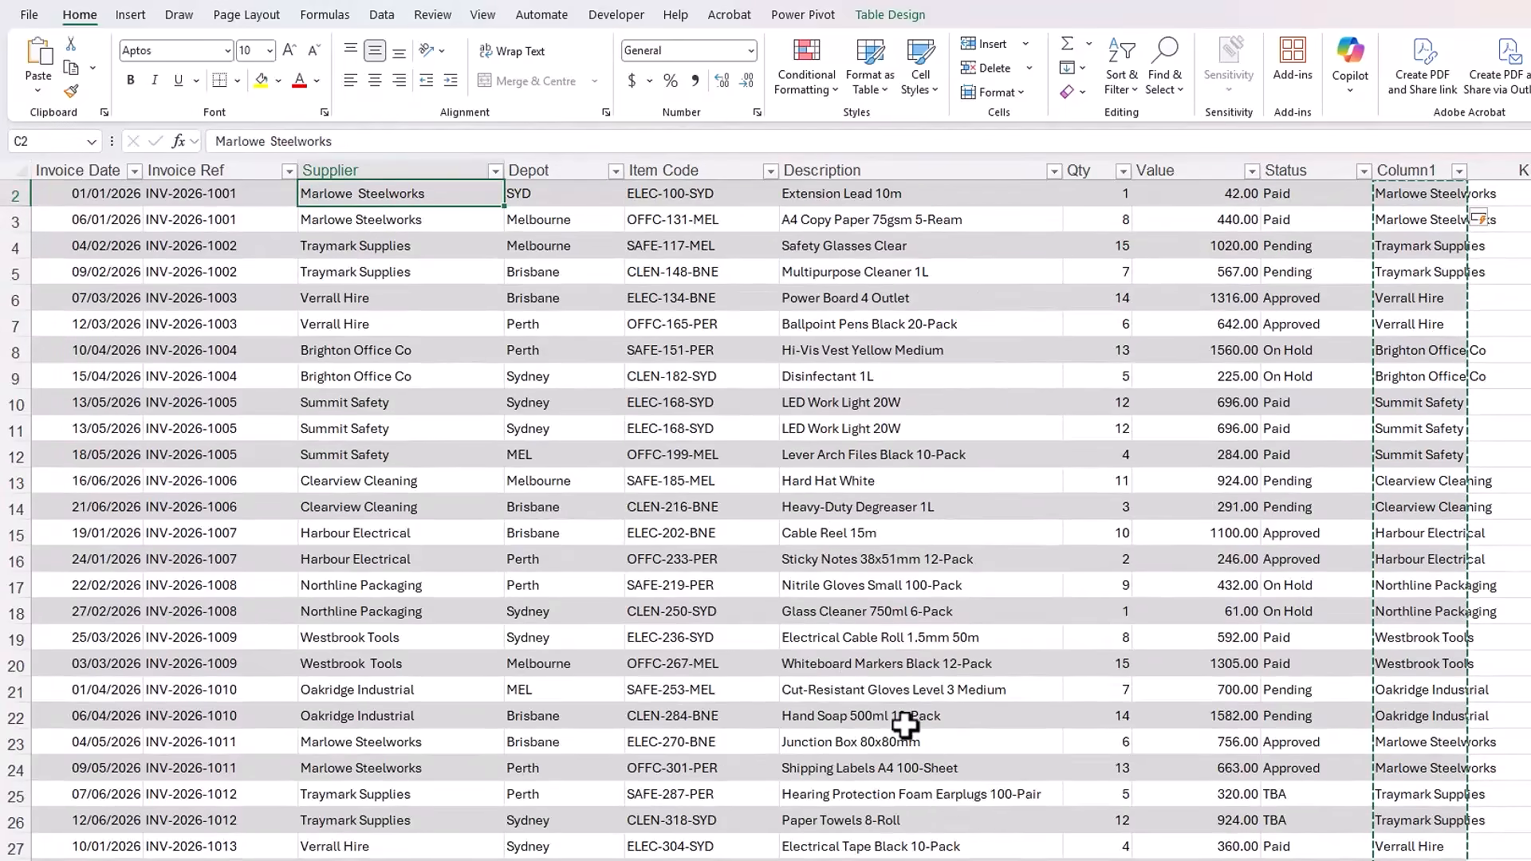
key("ctrl+shift+v")
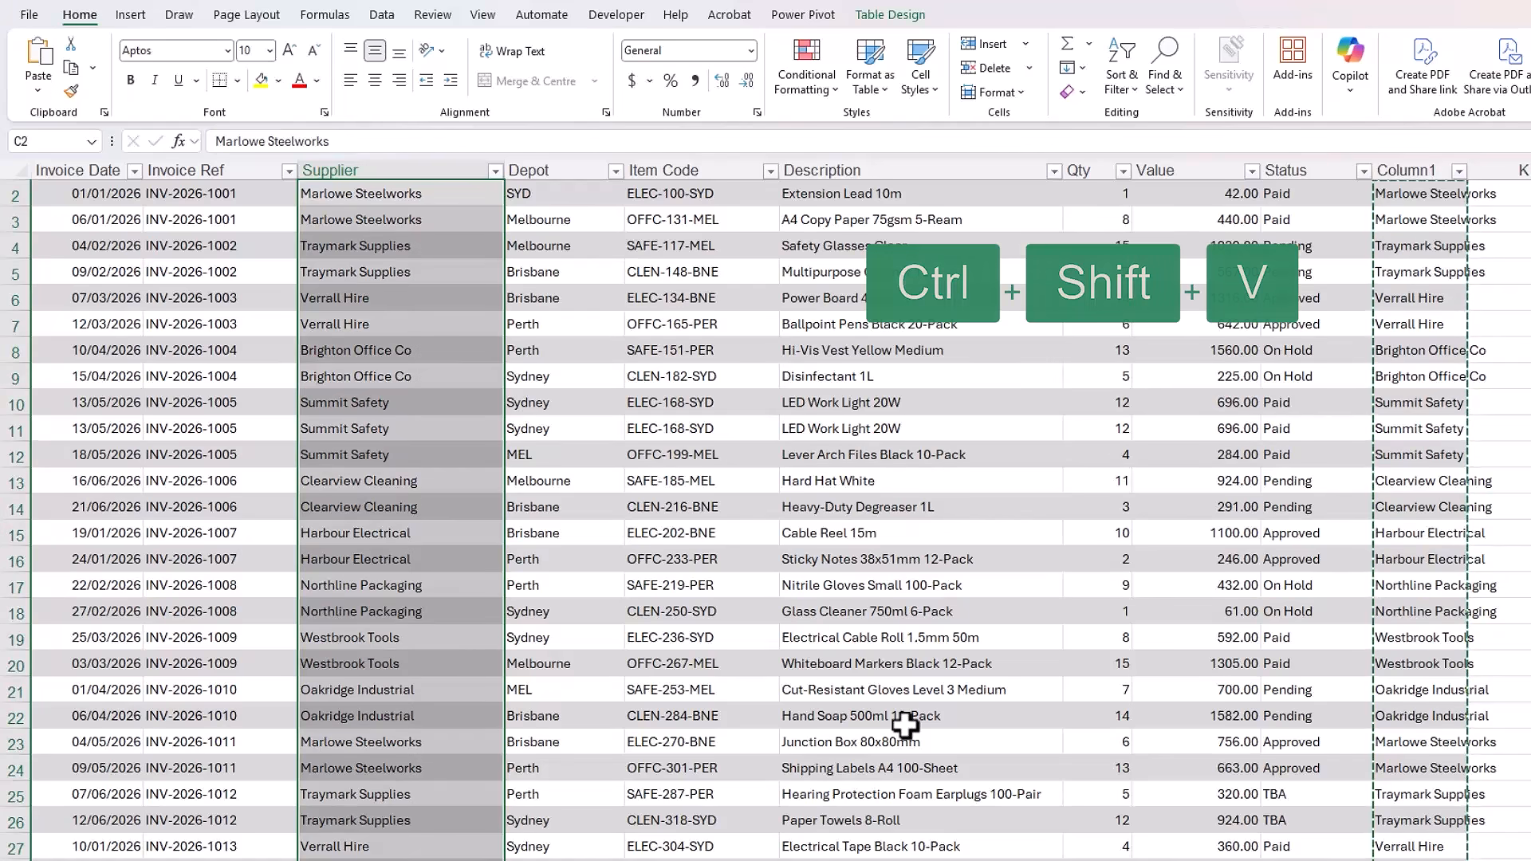
- Delete the Column1 helper column from the table
key("Right")
key("Right")
key("Right")
key("Right")
key("Right")
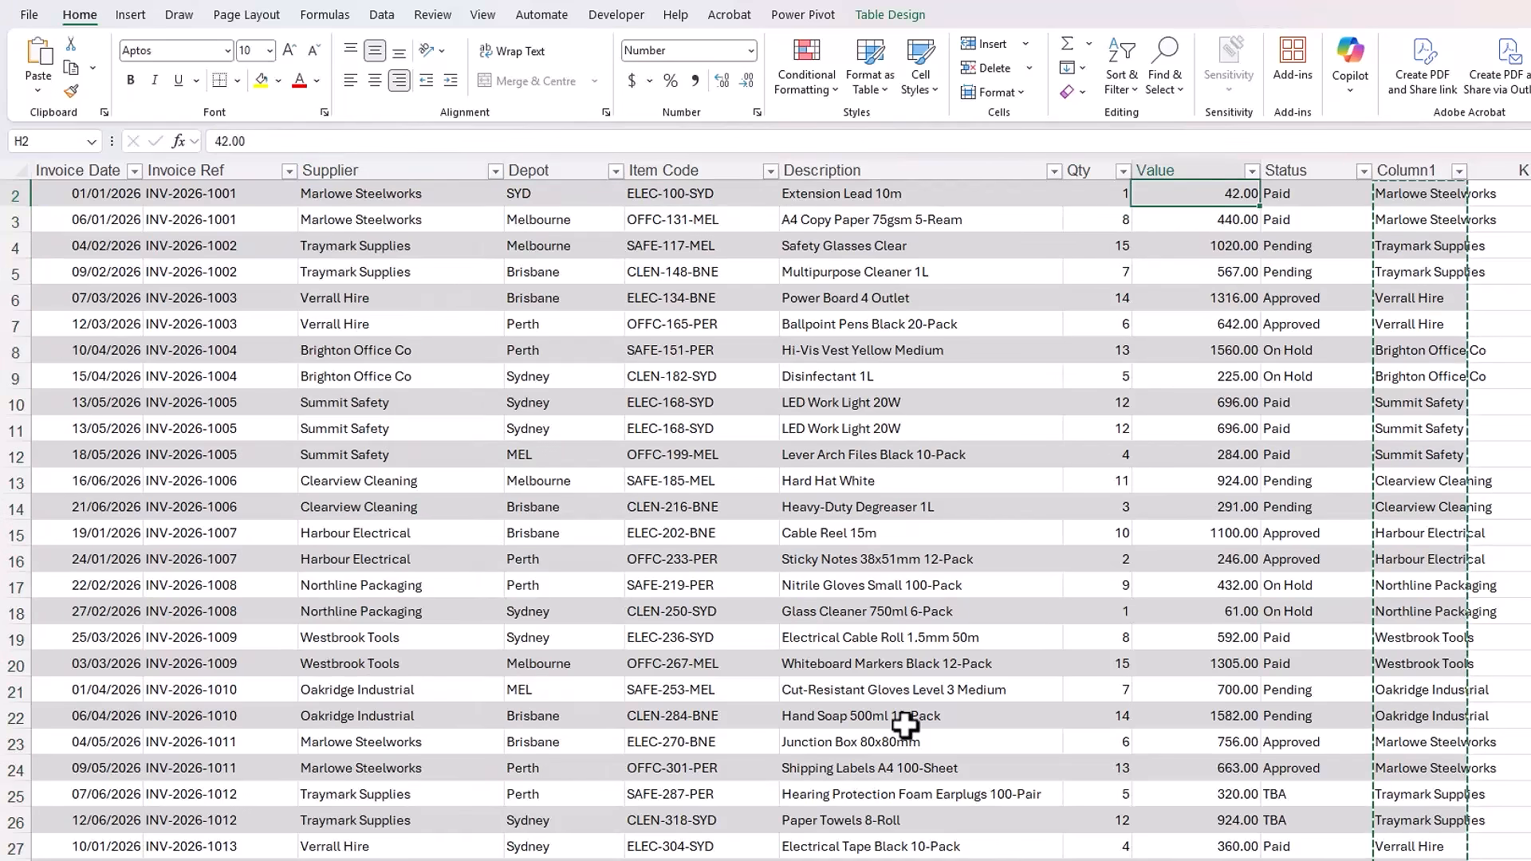
key("Right")
key("Right")
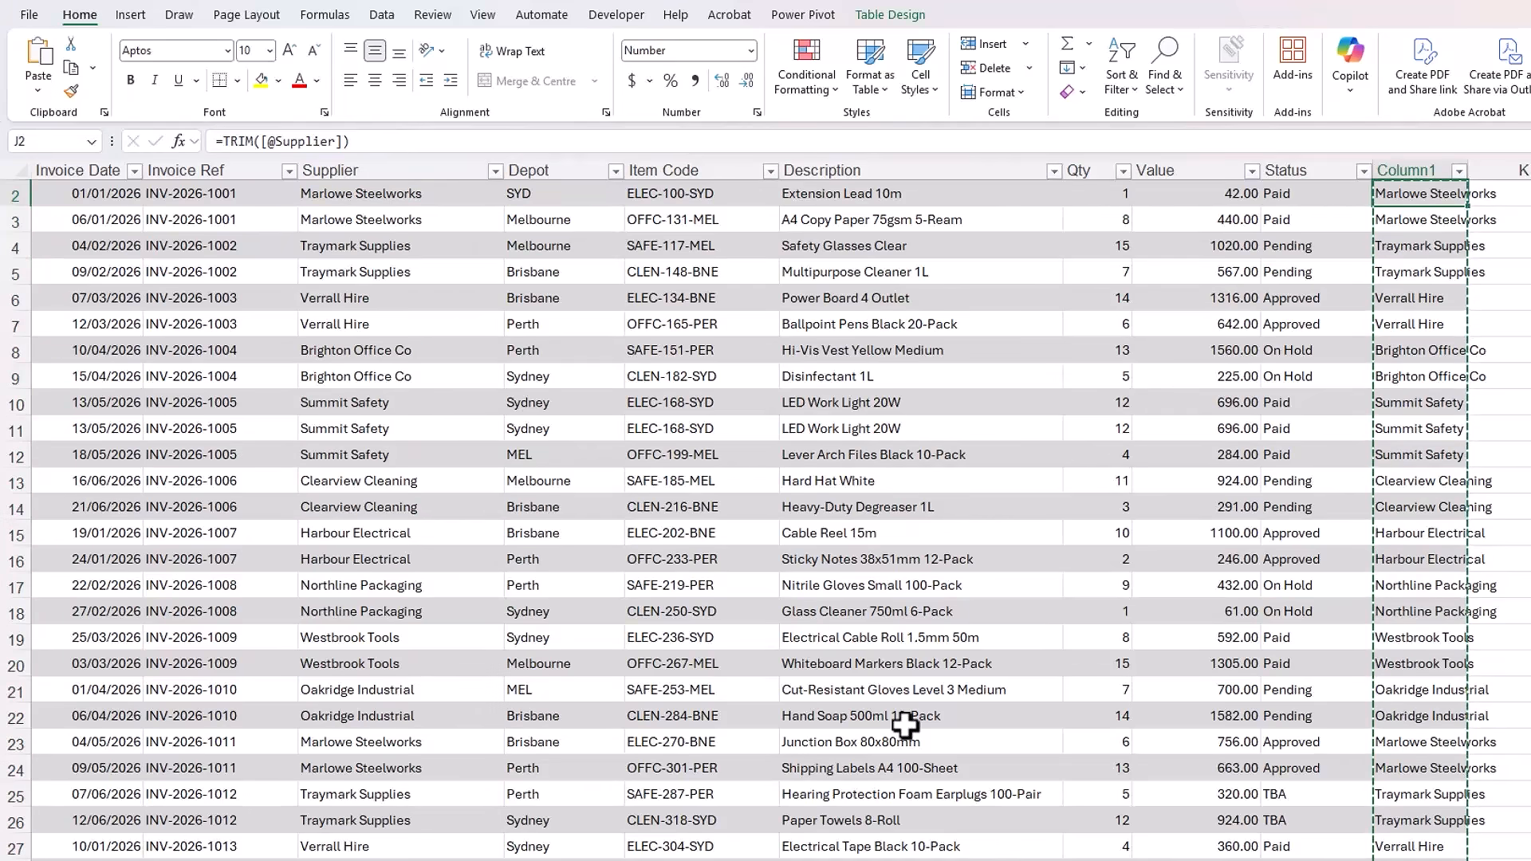
key("ctrl+space")
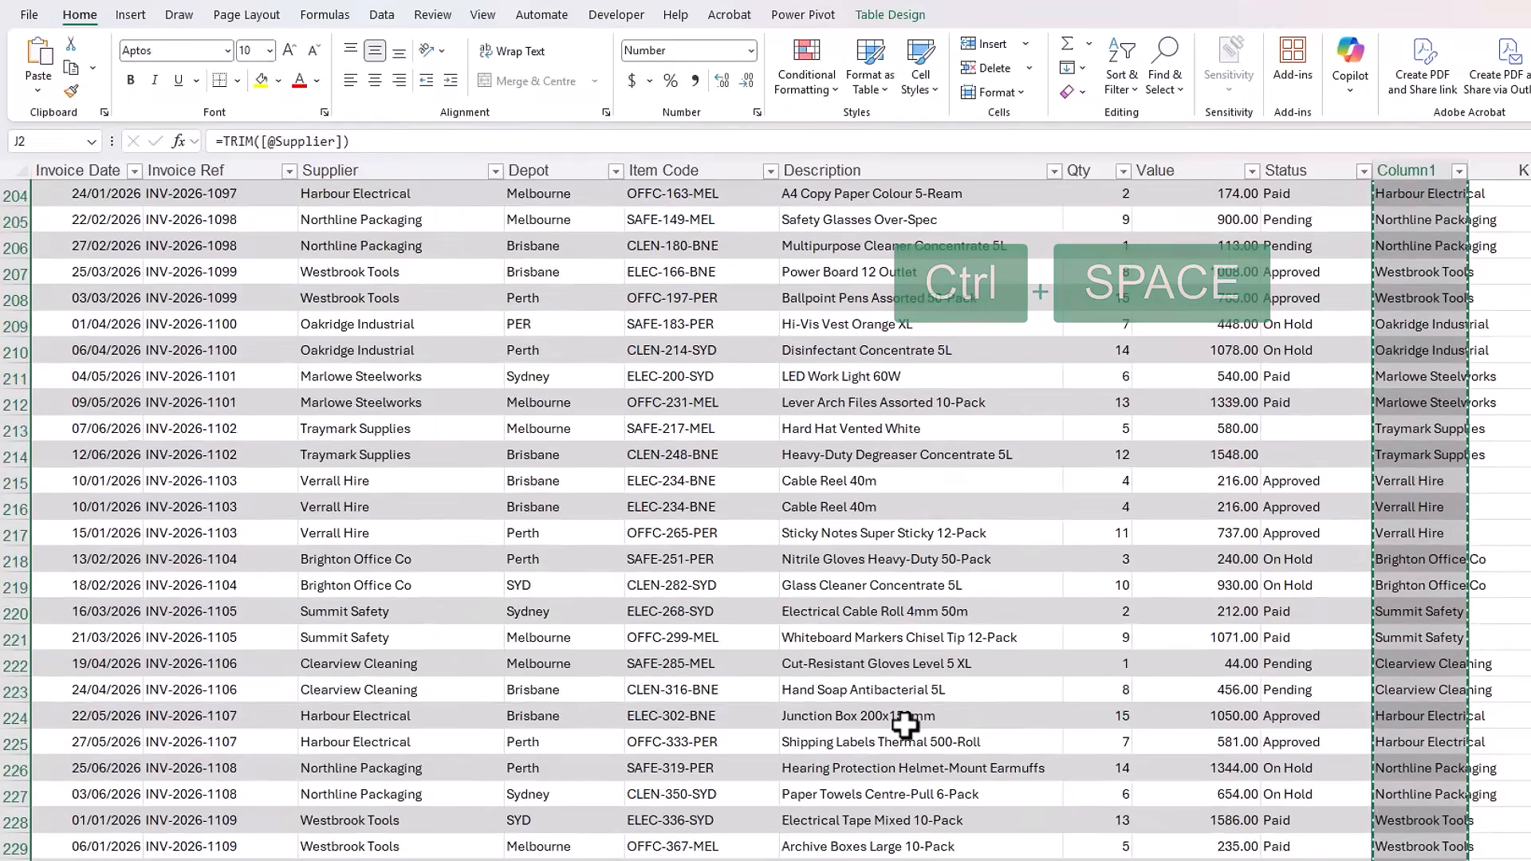
key("ctrl+minus")
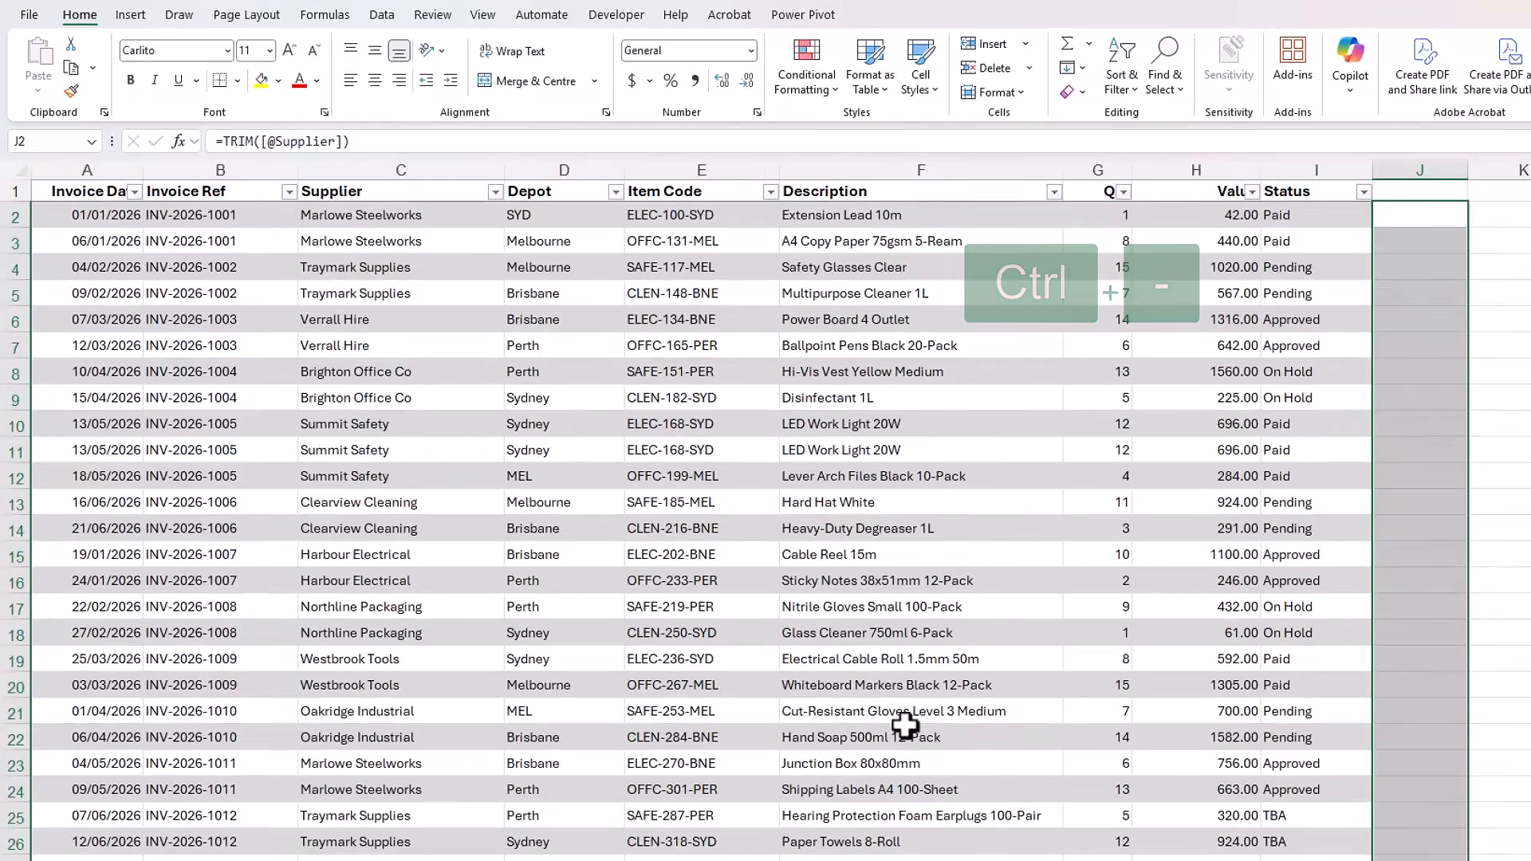
- Show the sheet's underlying contents to check which Invoice Date entries are stored as text, and restore the normal display
left_click(112, 217)
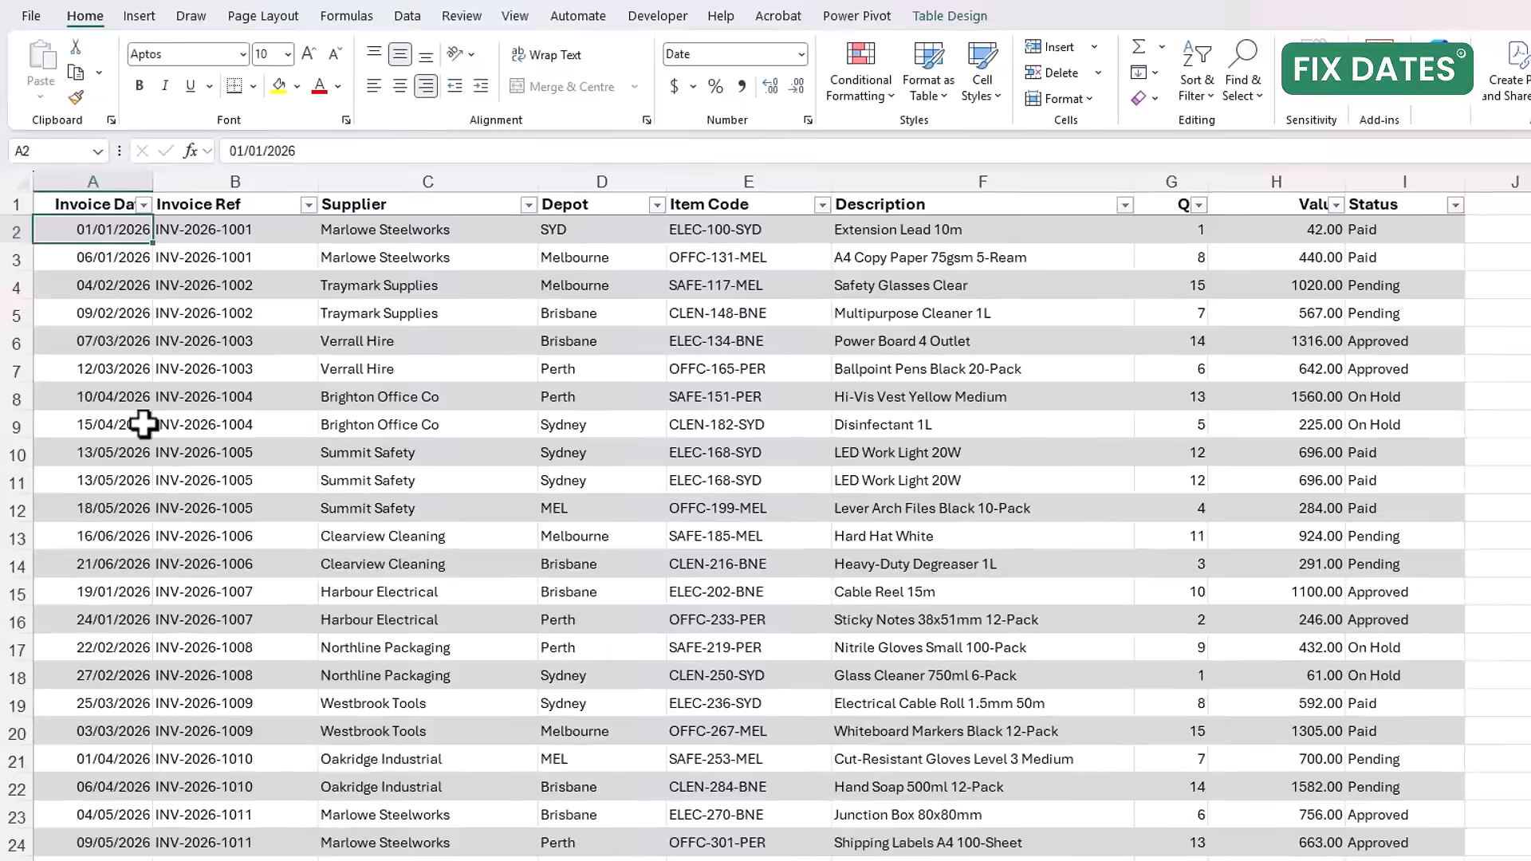
key("ctrl+grave")
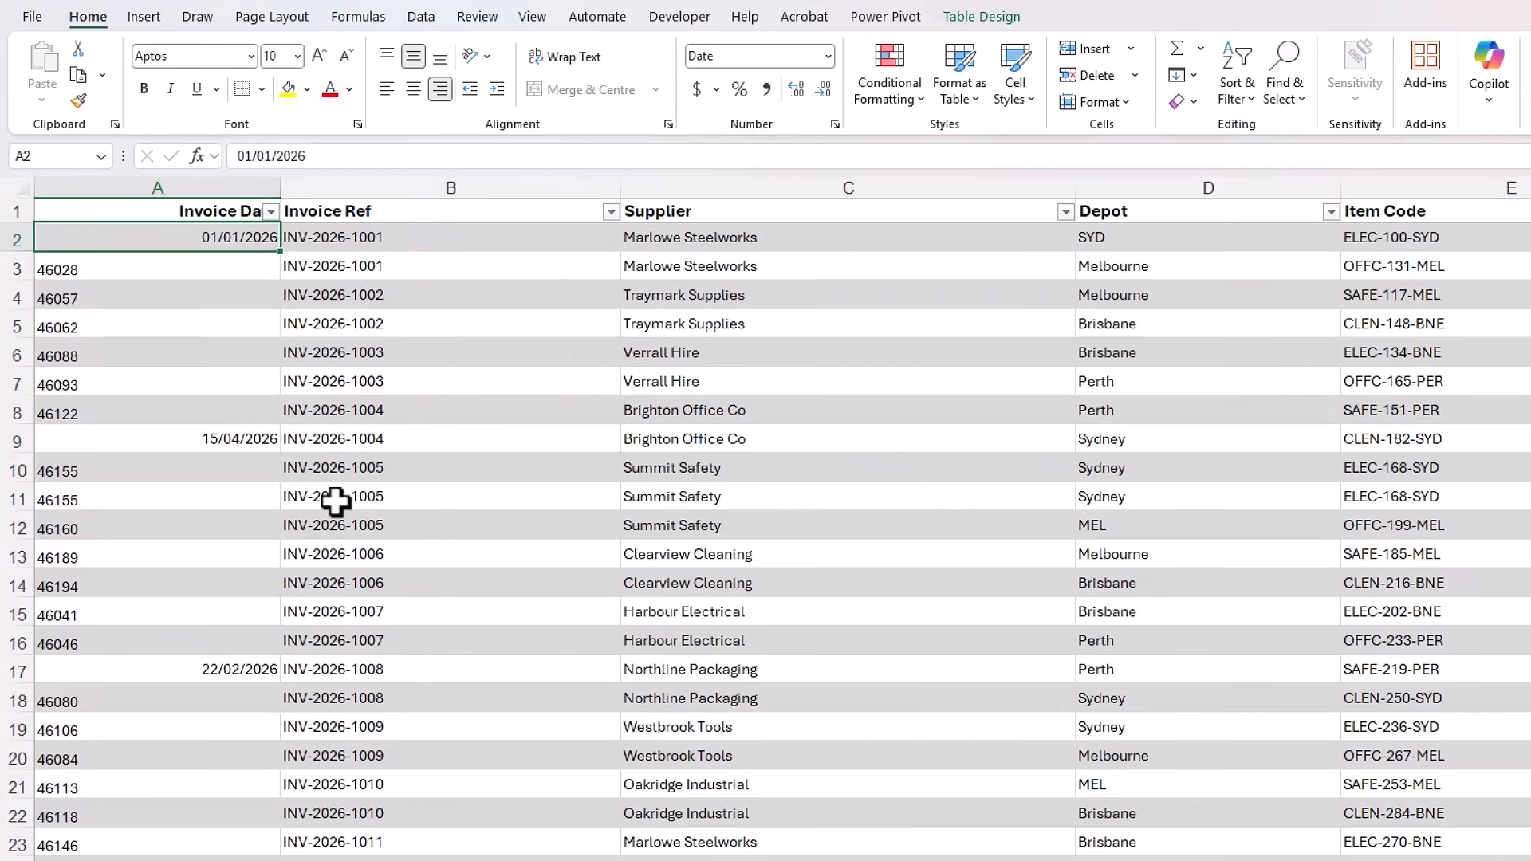
key("ctrl+grave")
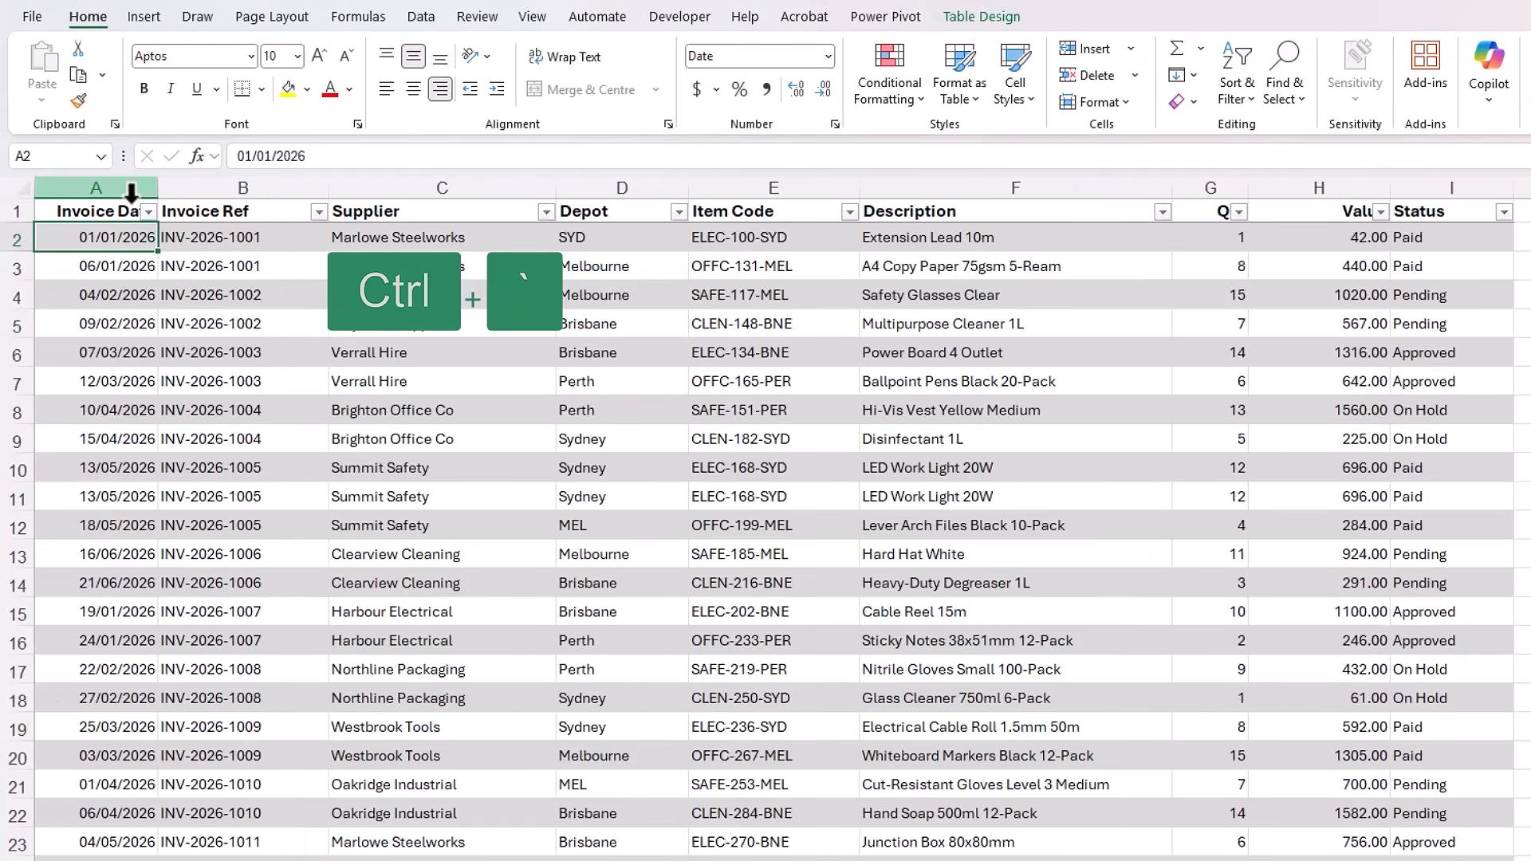
- Convert the Invoice Date column to real dates using Text to Columns, delimited with Tab cleared and DMY date format, and check the underlying values
left_click(131, 193)
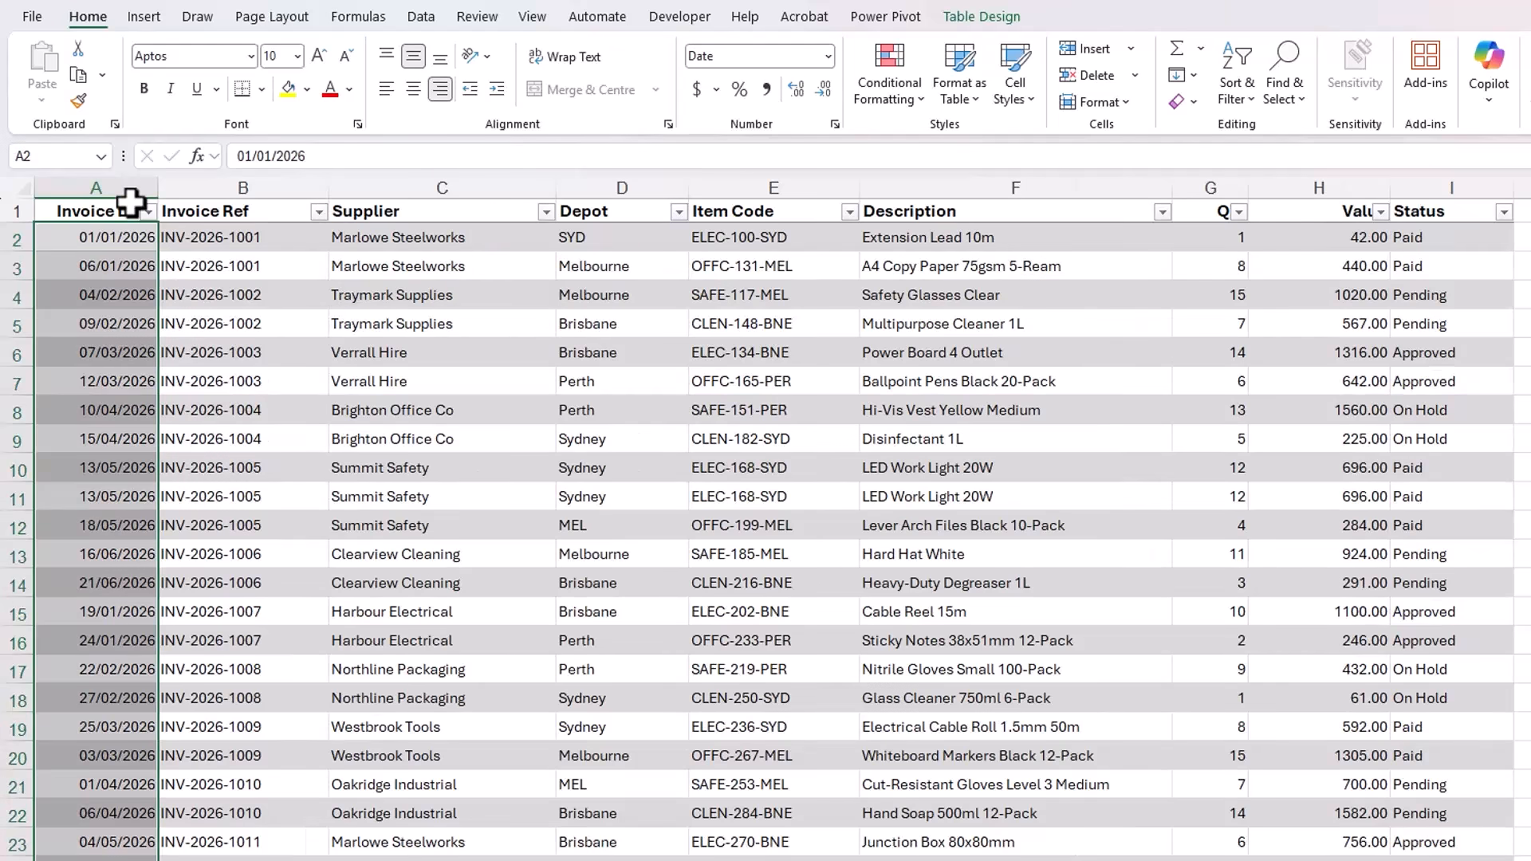
left_click(420, 16)
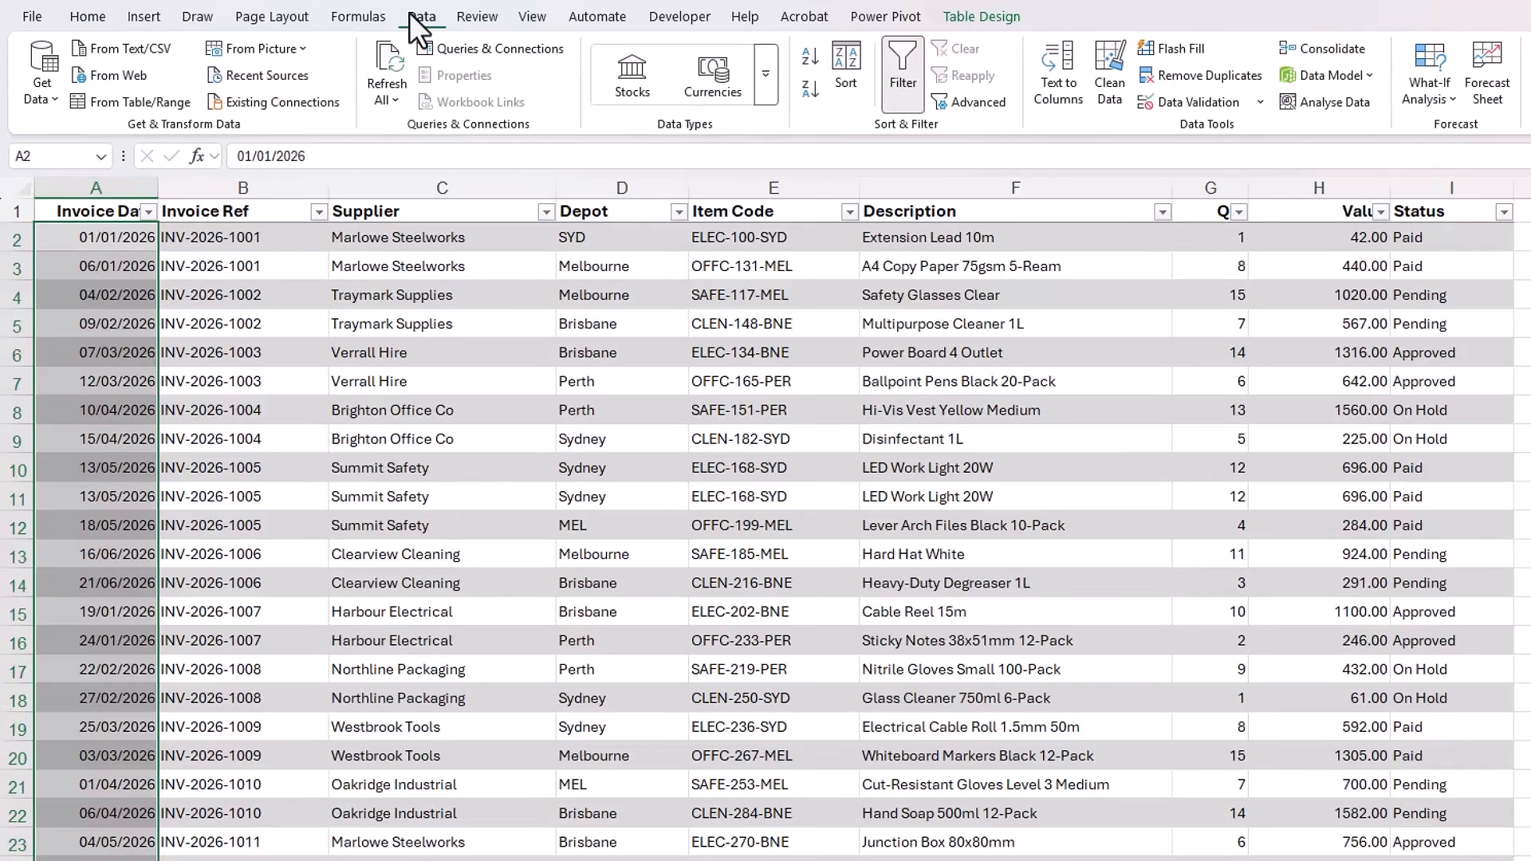
left_click(1059, 93)
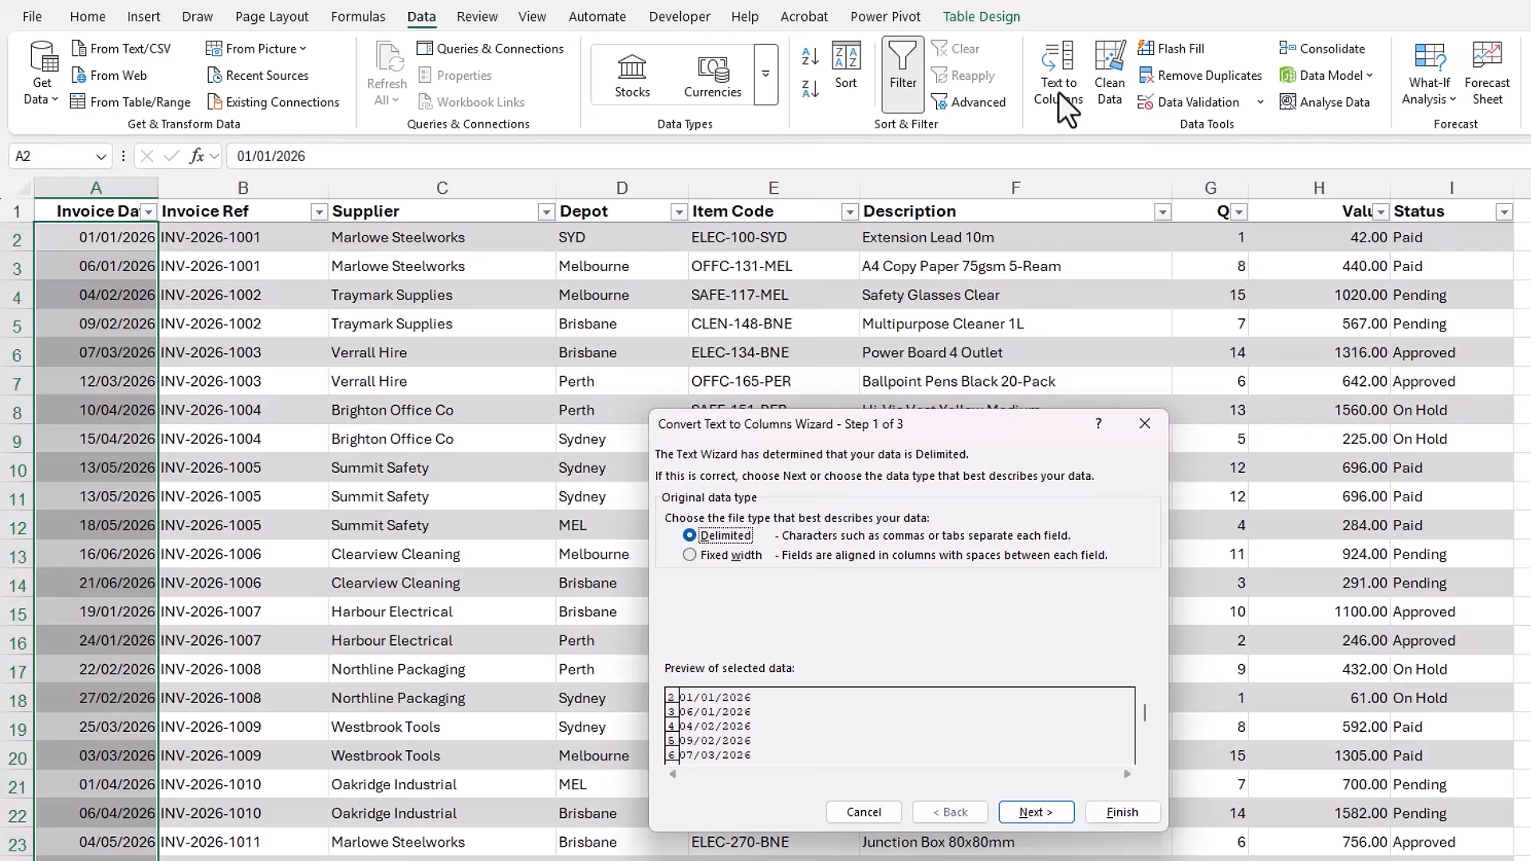
left_click(1029, 812)
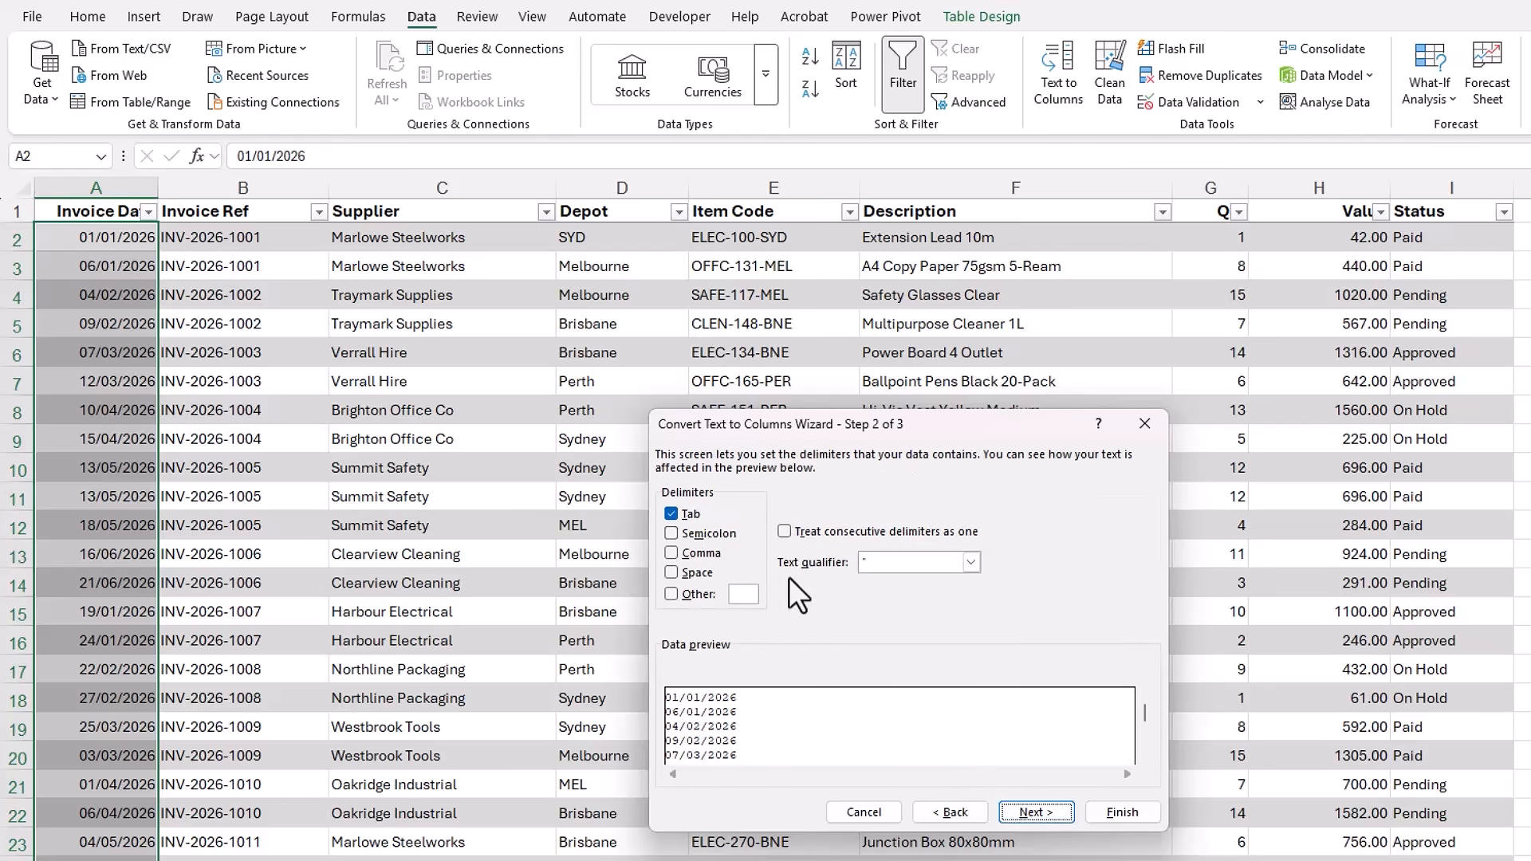
left_click(672, 515)
left_click(1031, 814)
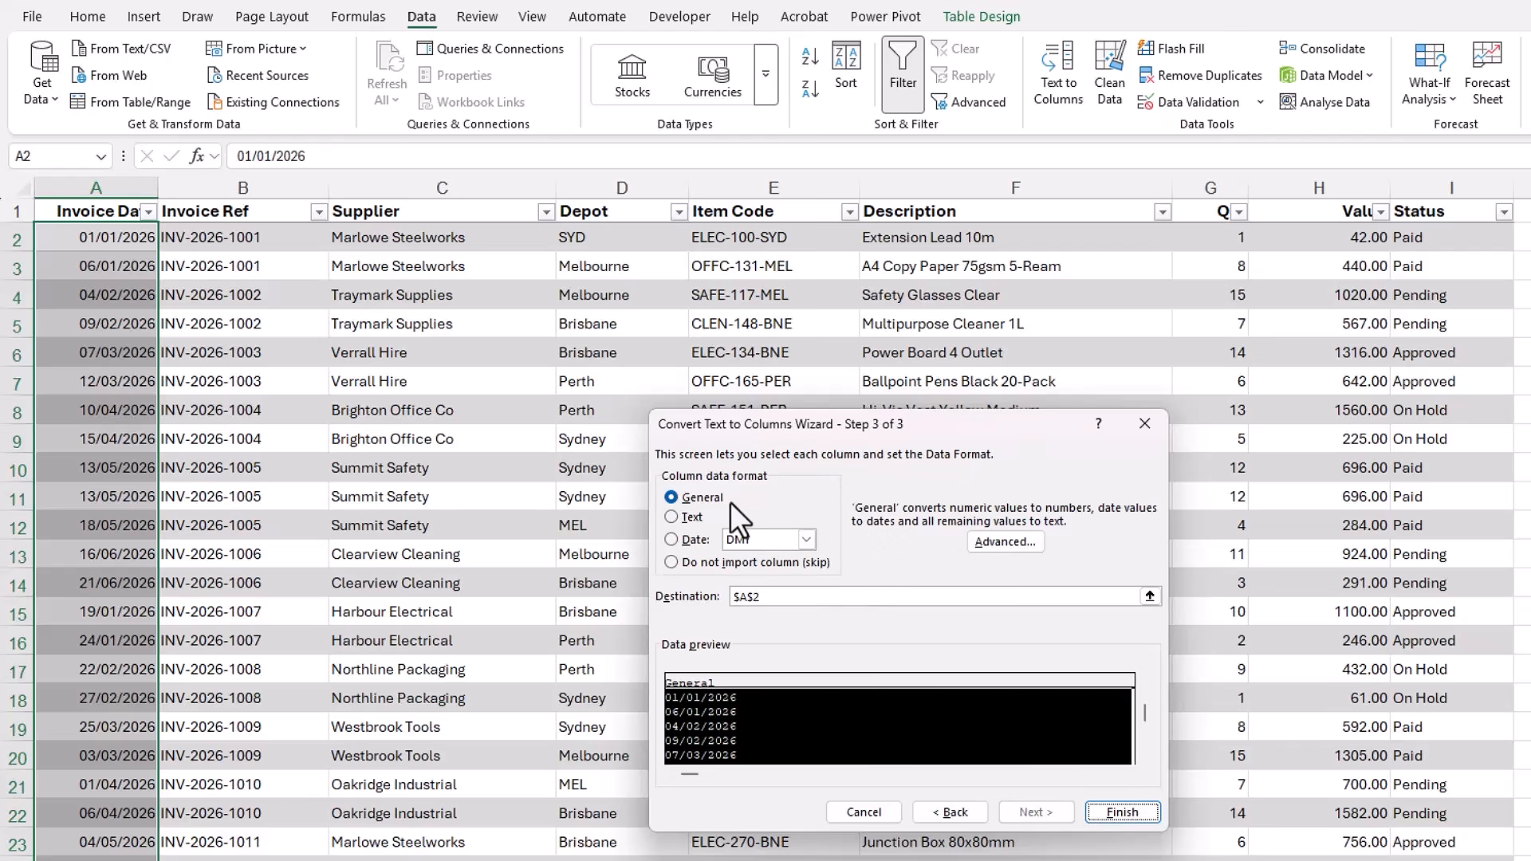
left_click(674, 539)
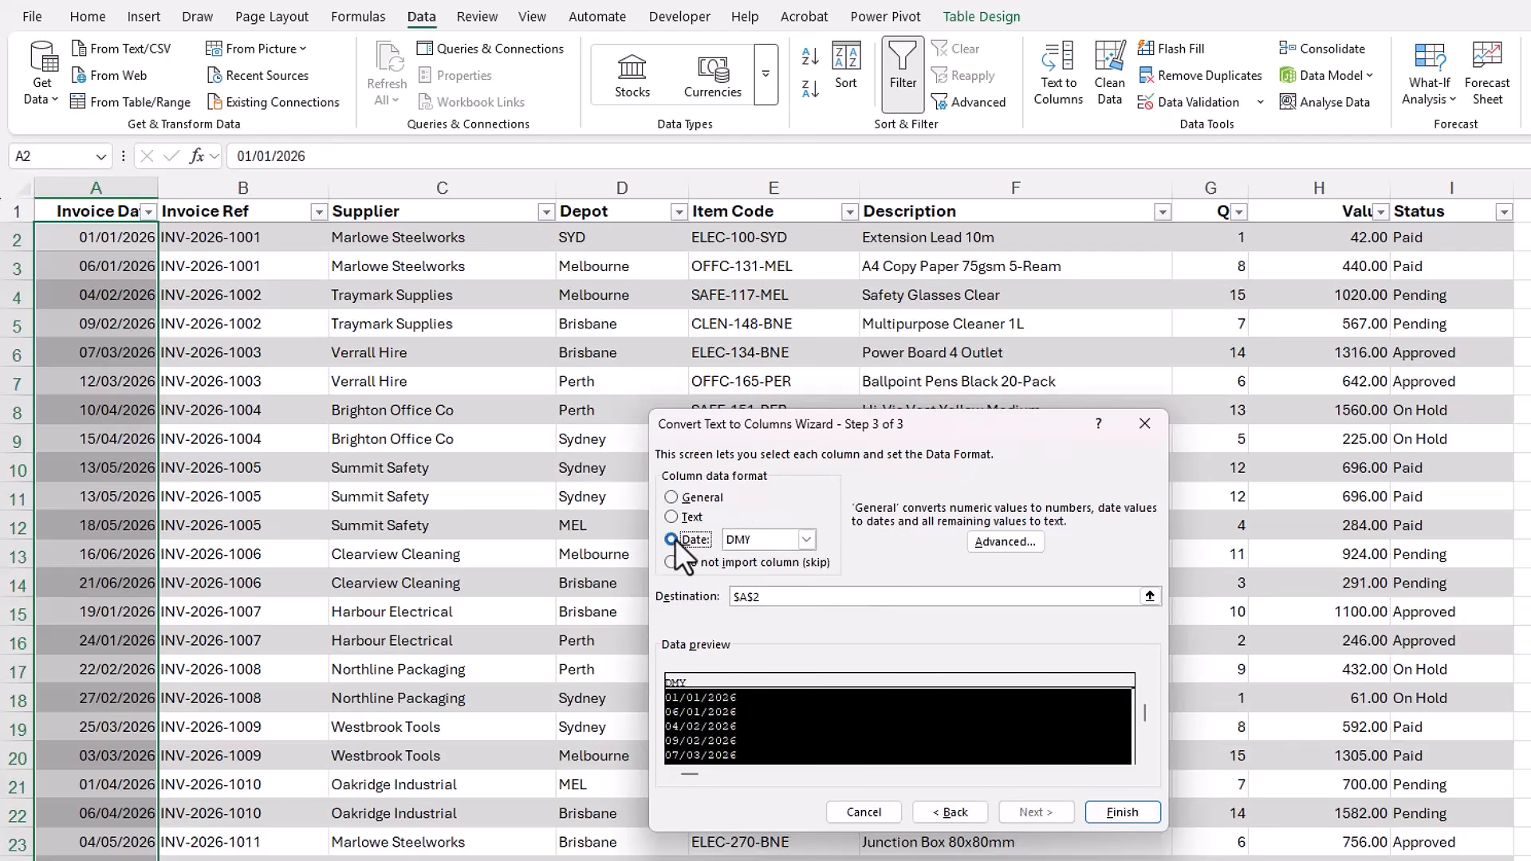
left_click(806, 540)
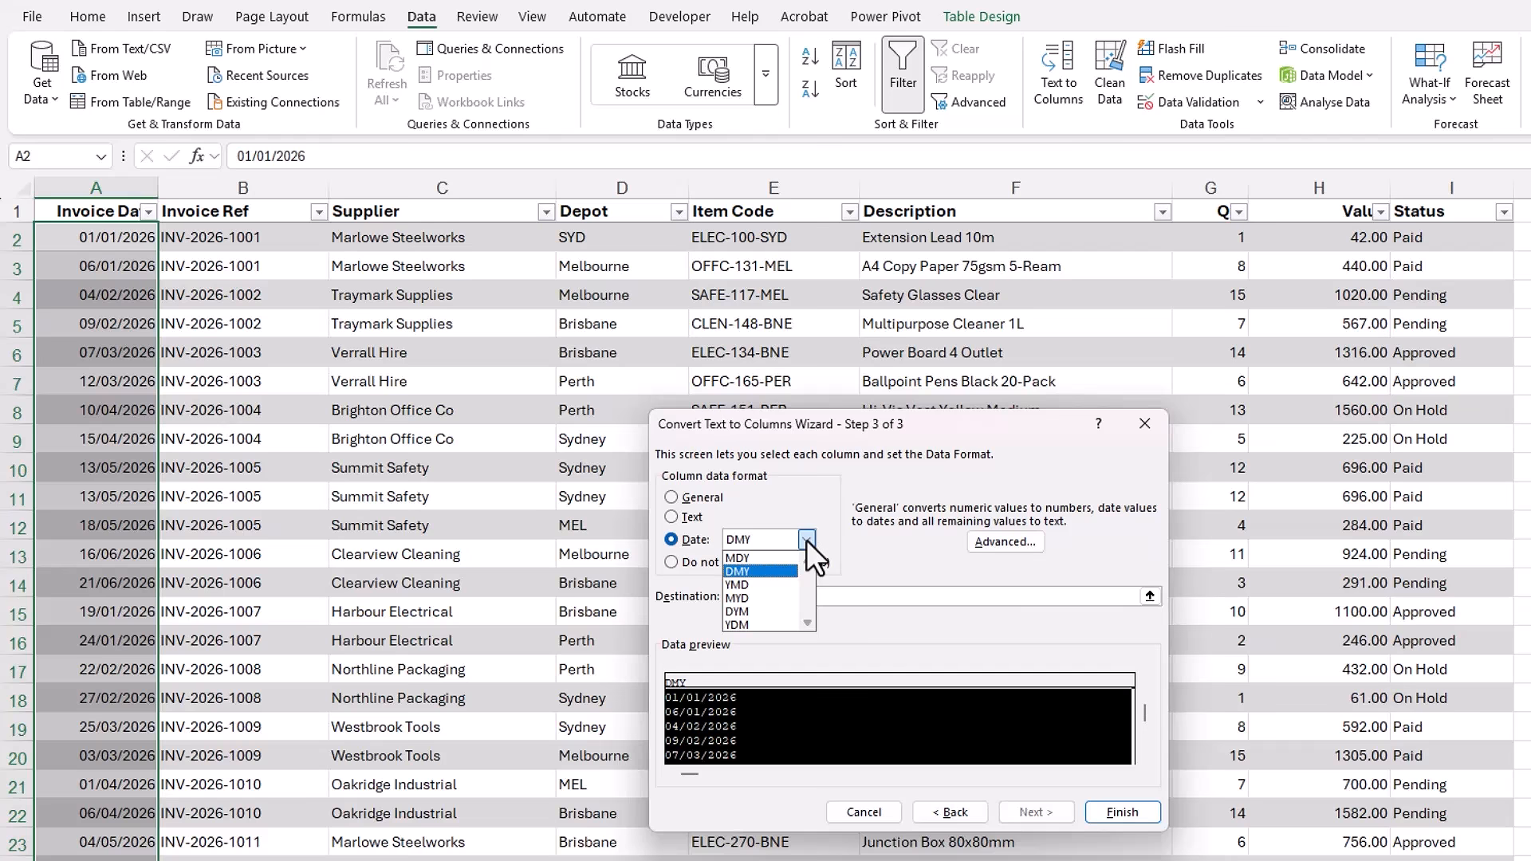
left_click(806, 540)
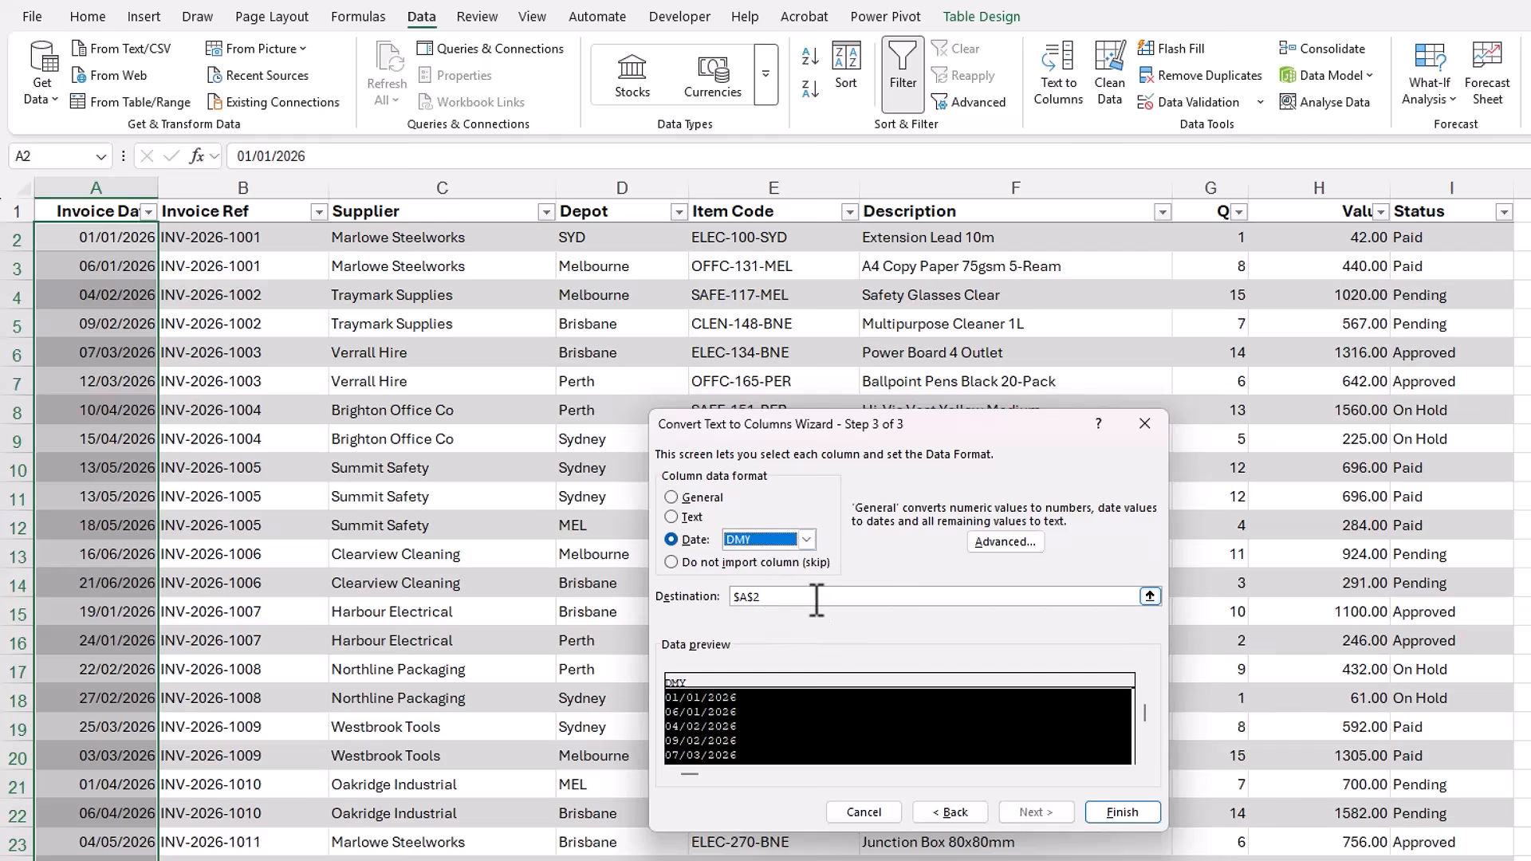
left_click(1118, 812)
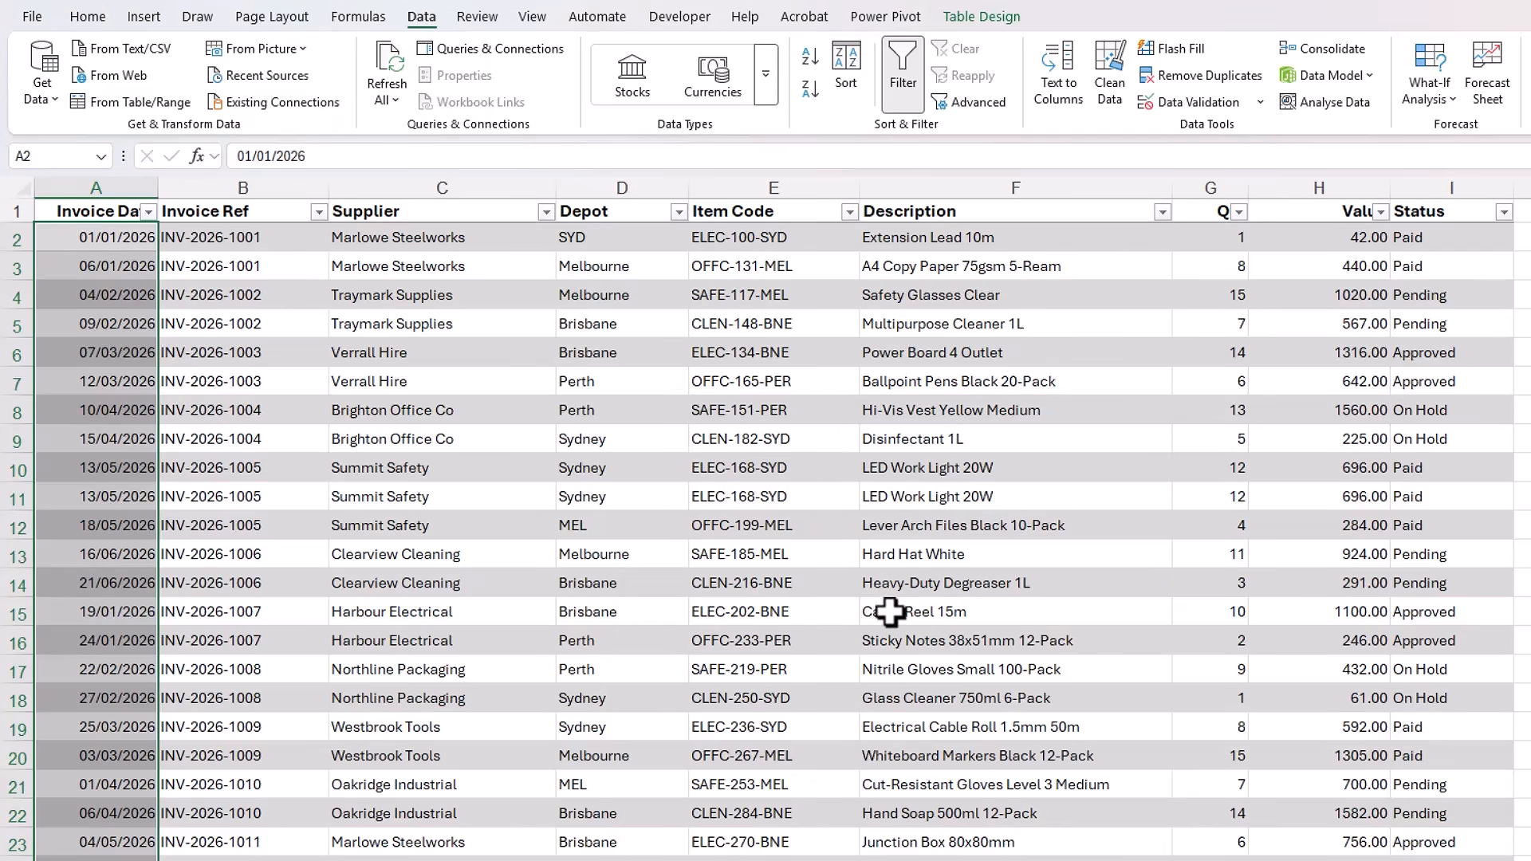
key("ctrl+grave")
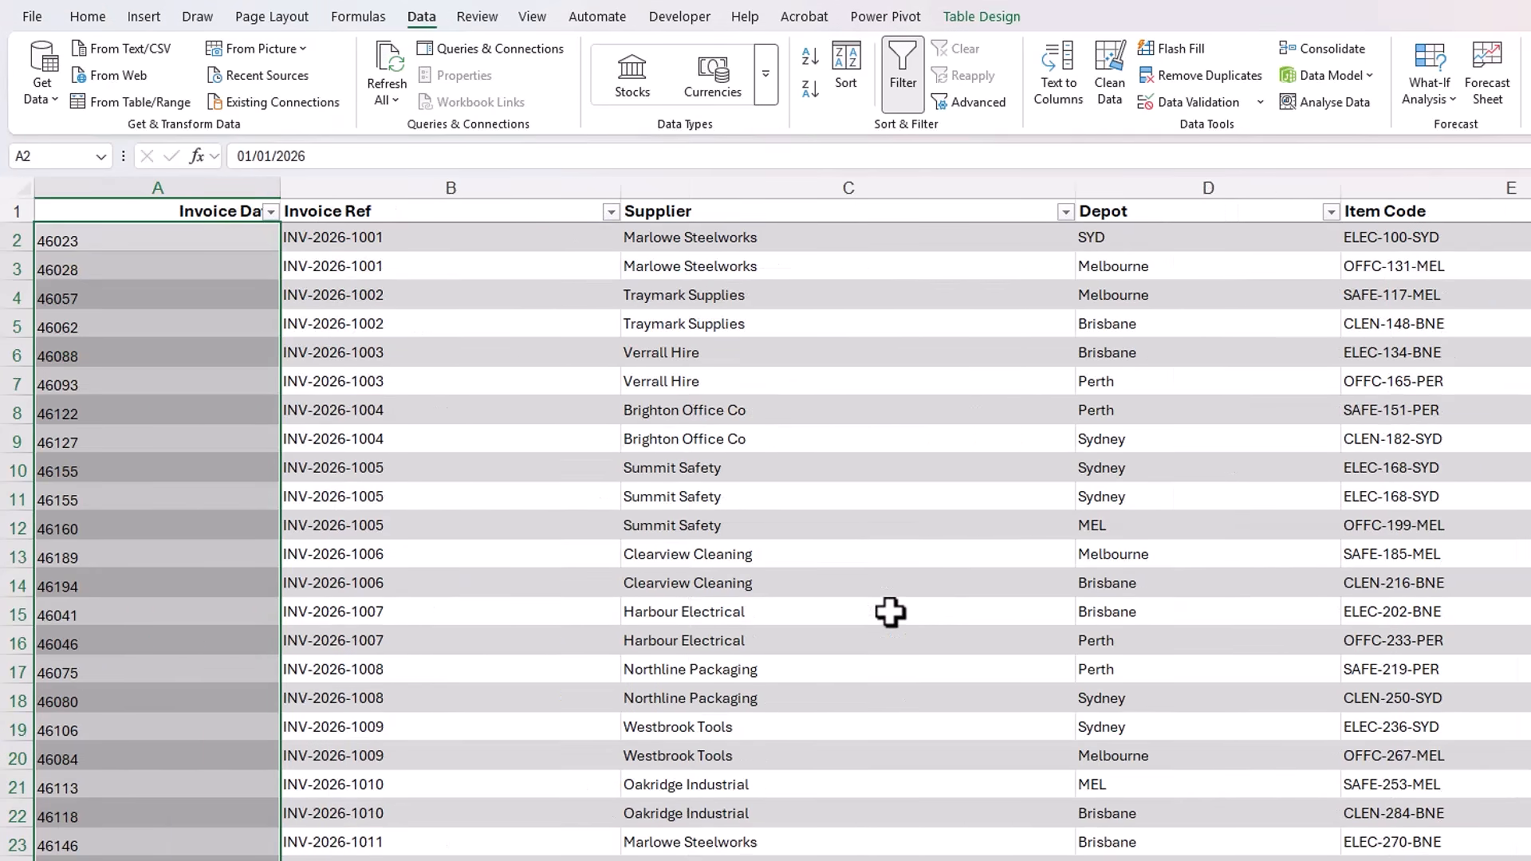
key("ctrl+grave")
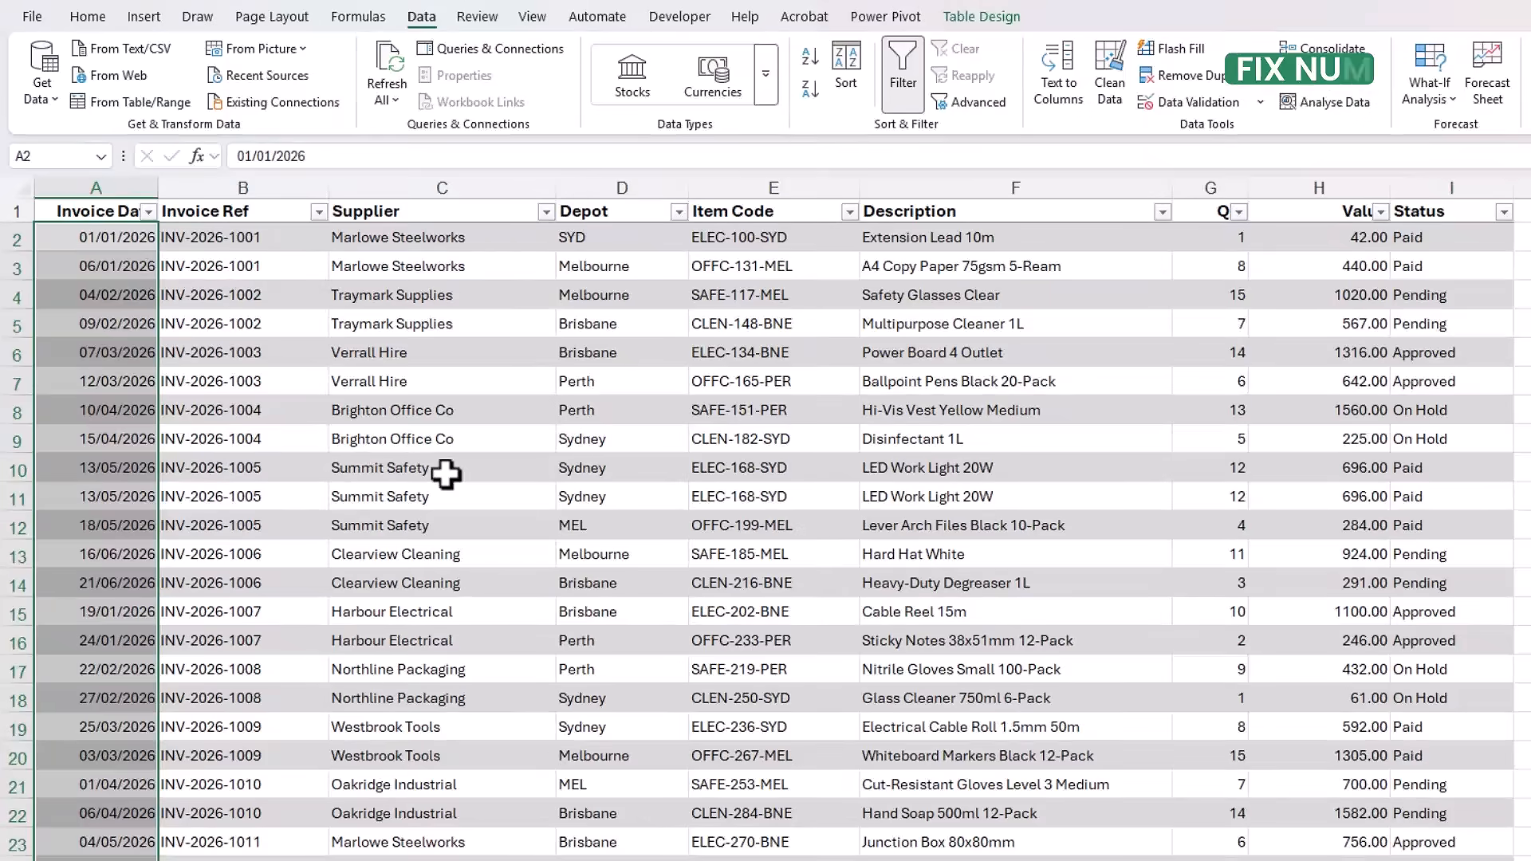
- Enable the error checking rules for numbers formatted as text or preceded by an apostrophe and for misleading number formats
left_click(37, 16)
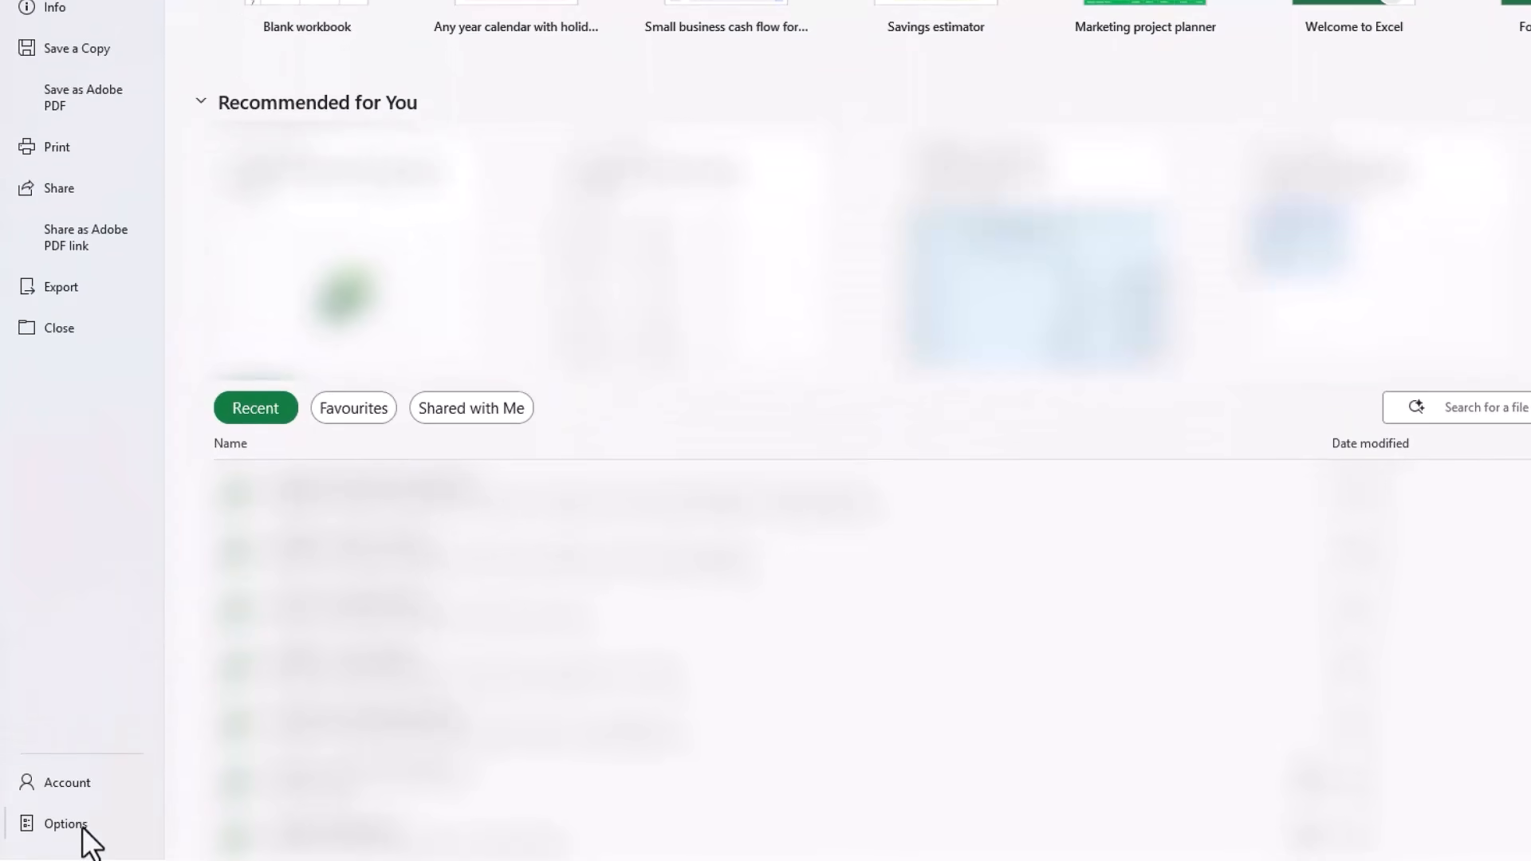
left_click(82, 830)
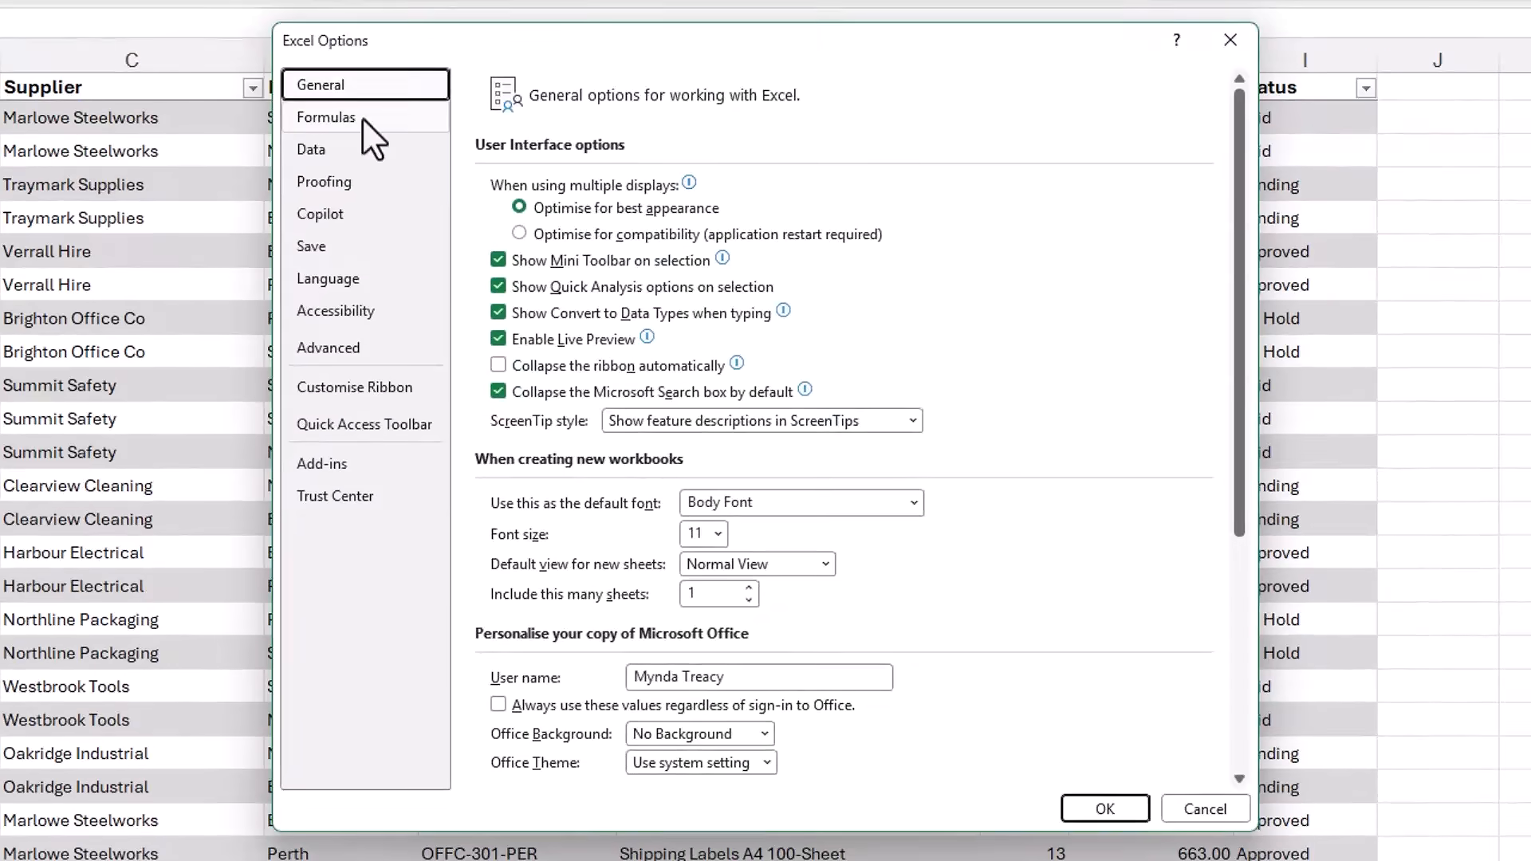
left_click(362, 119)
scroll(369, 145, "down", 2)
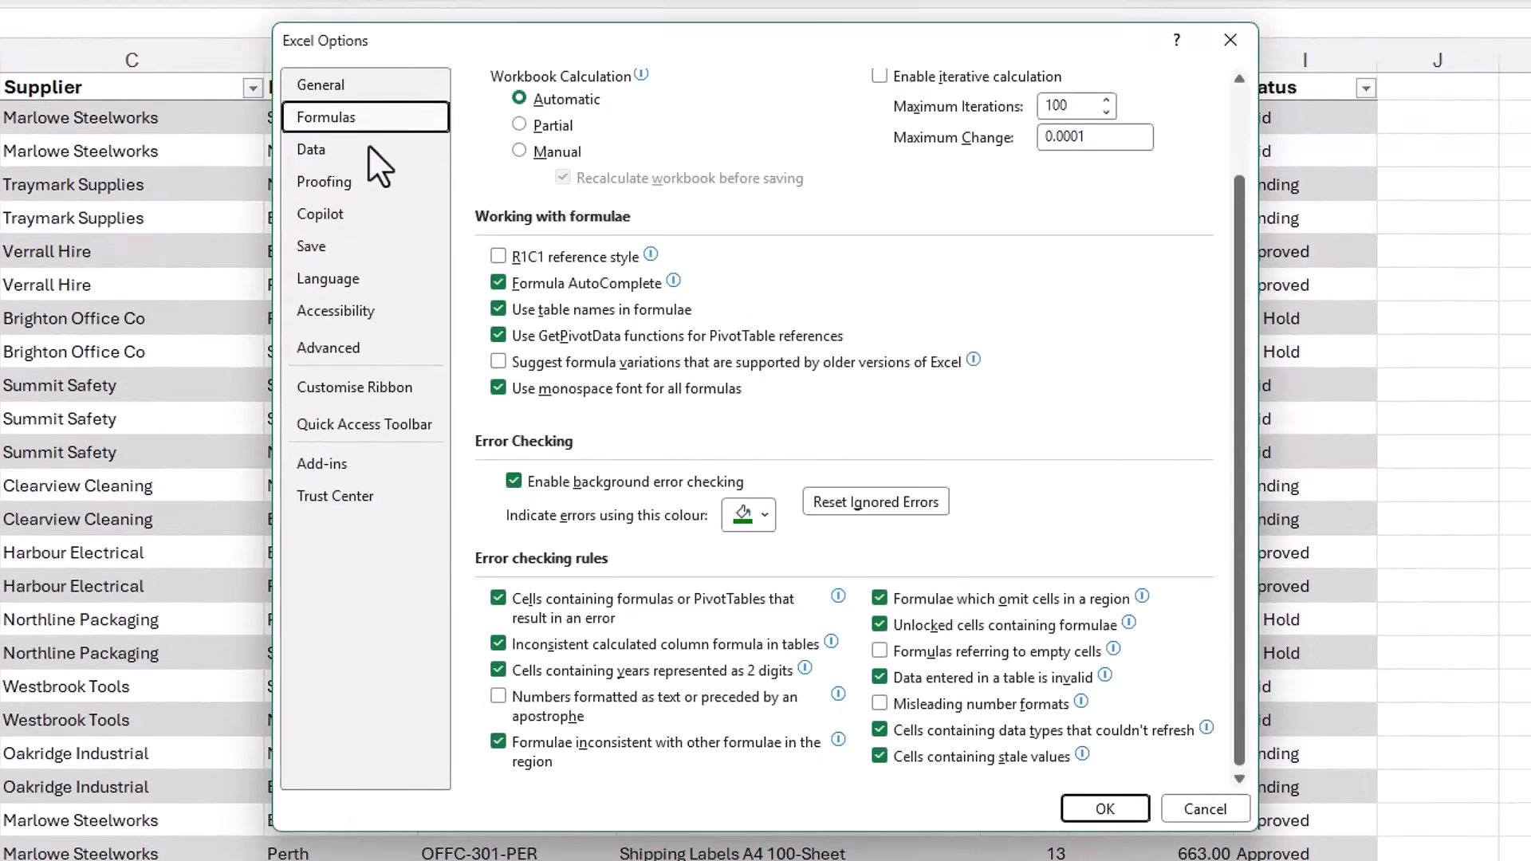
left_click(496, 699)
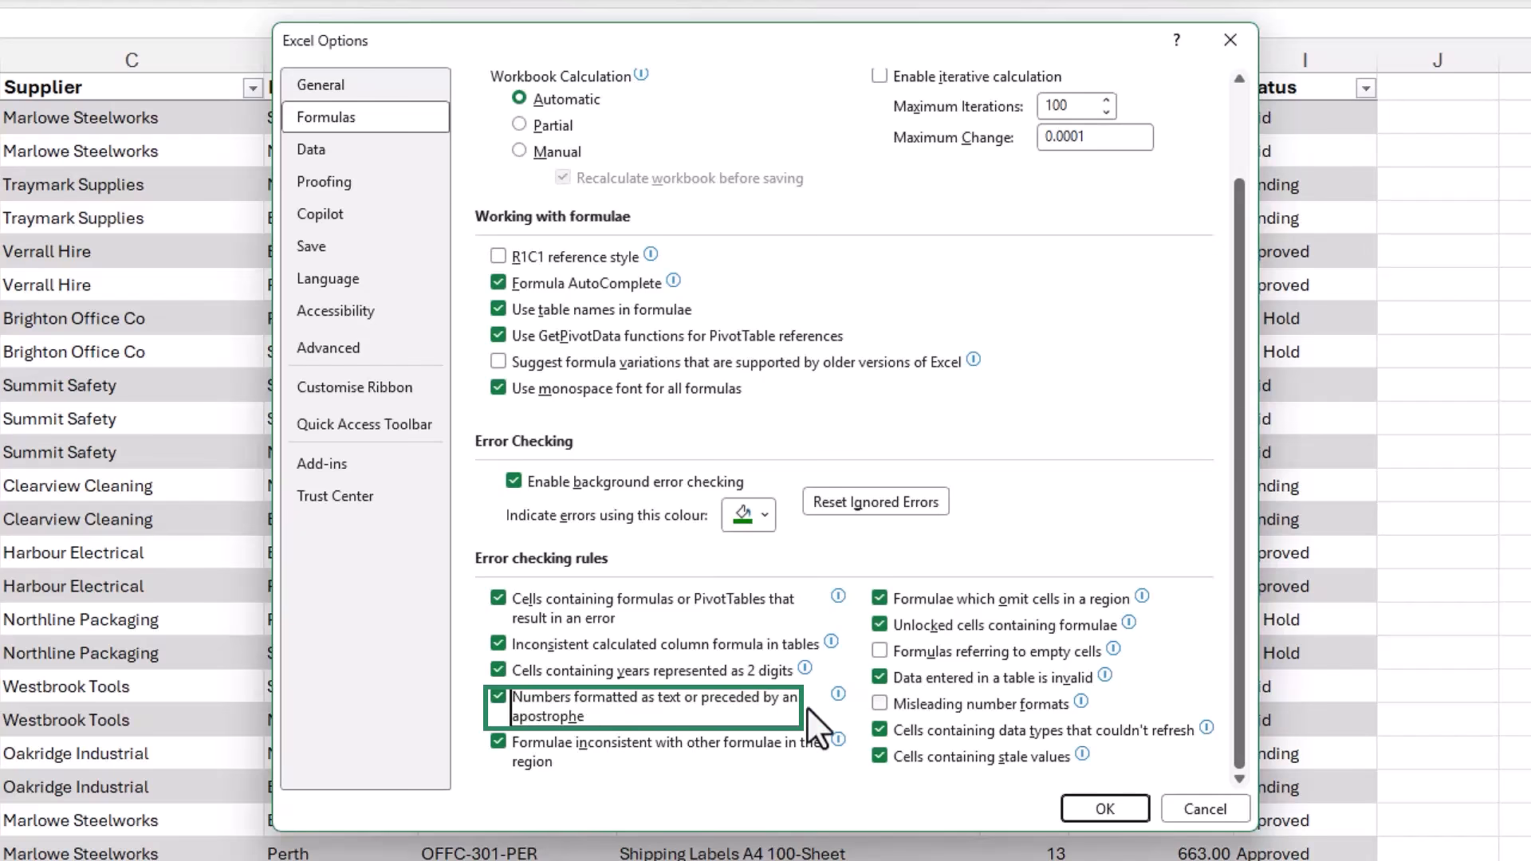
left_click(880, 703)
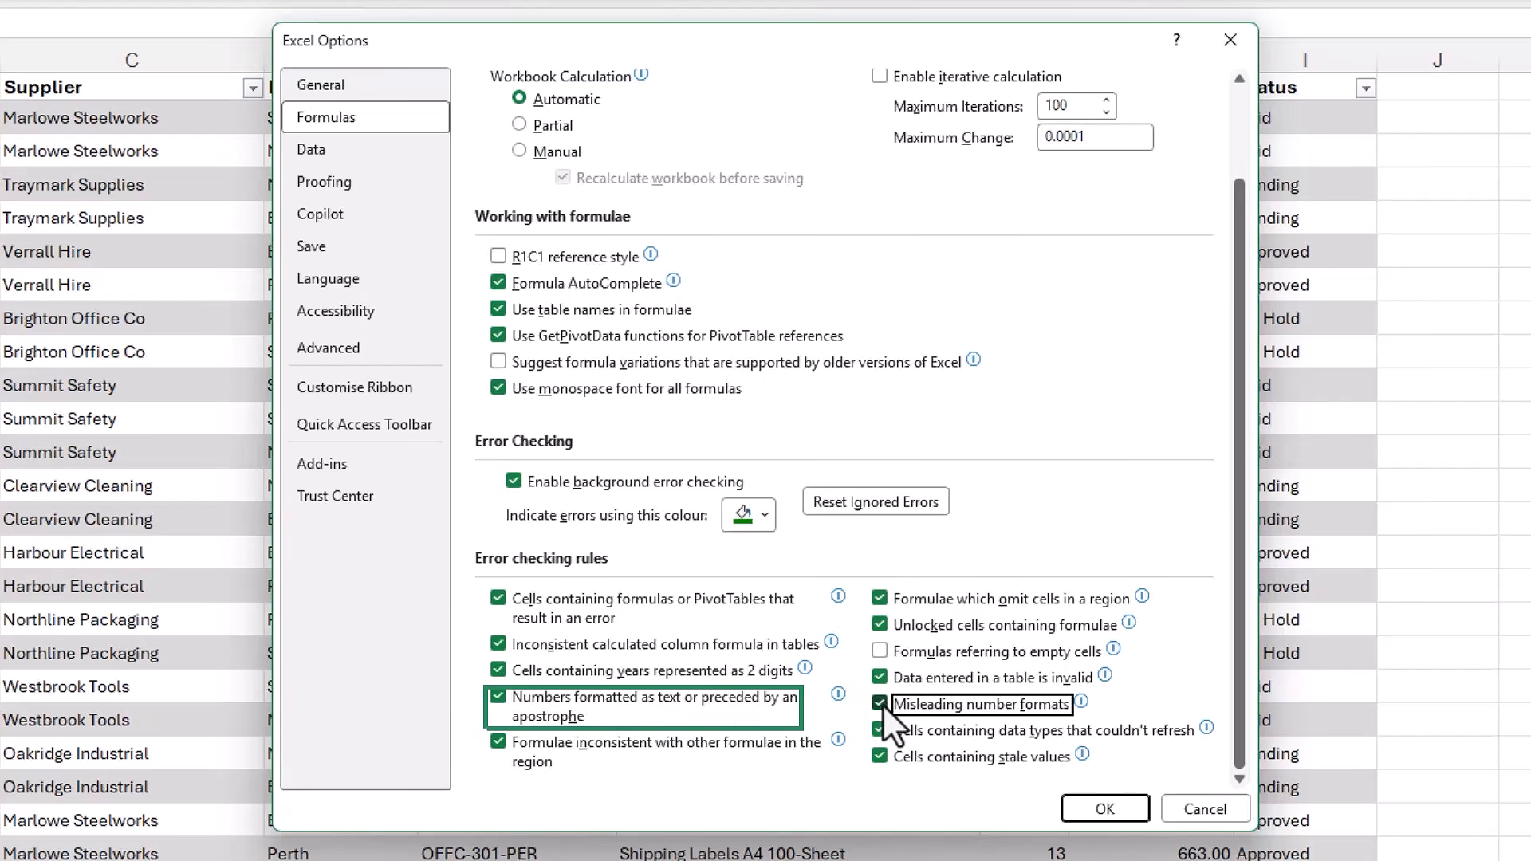
left_click(1101, 810)
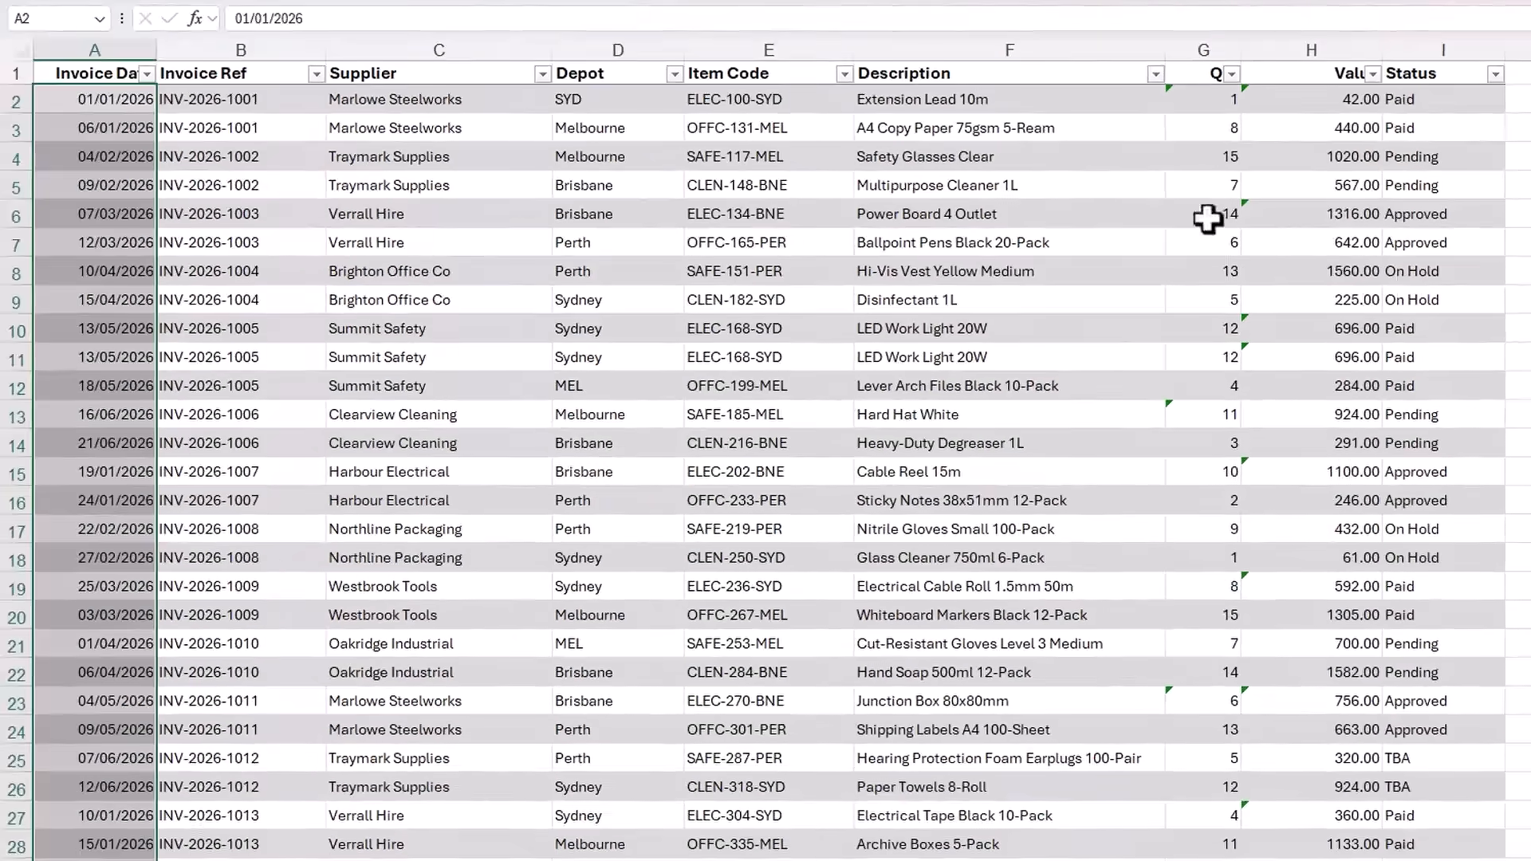
- Convert the text-stored entries throughout the Qty and Value columns to numbers using the error-checking fix
left_click(1101, 107)
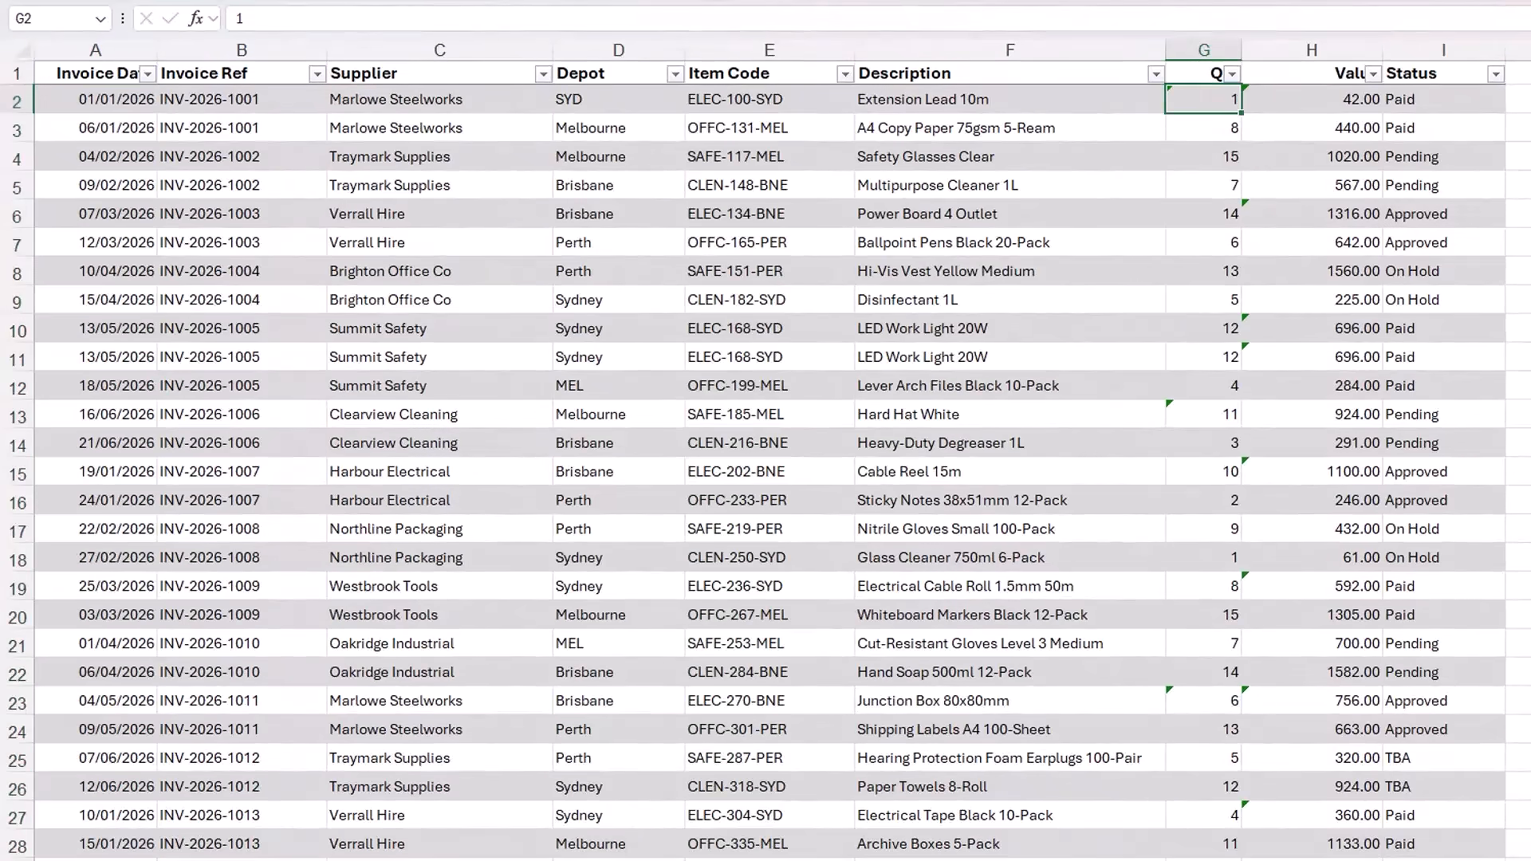
key("ctrl+shift+Down")
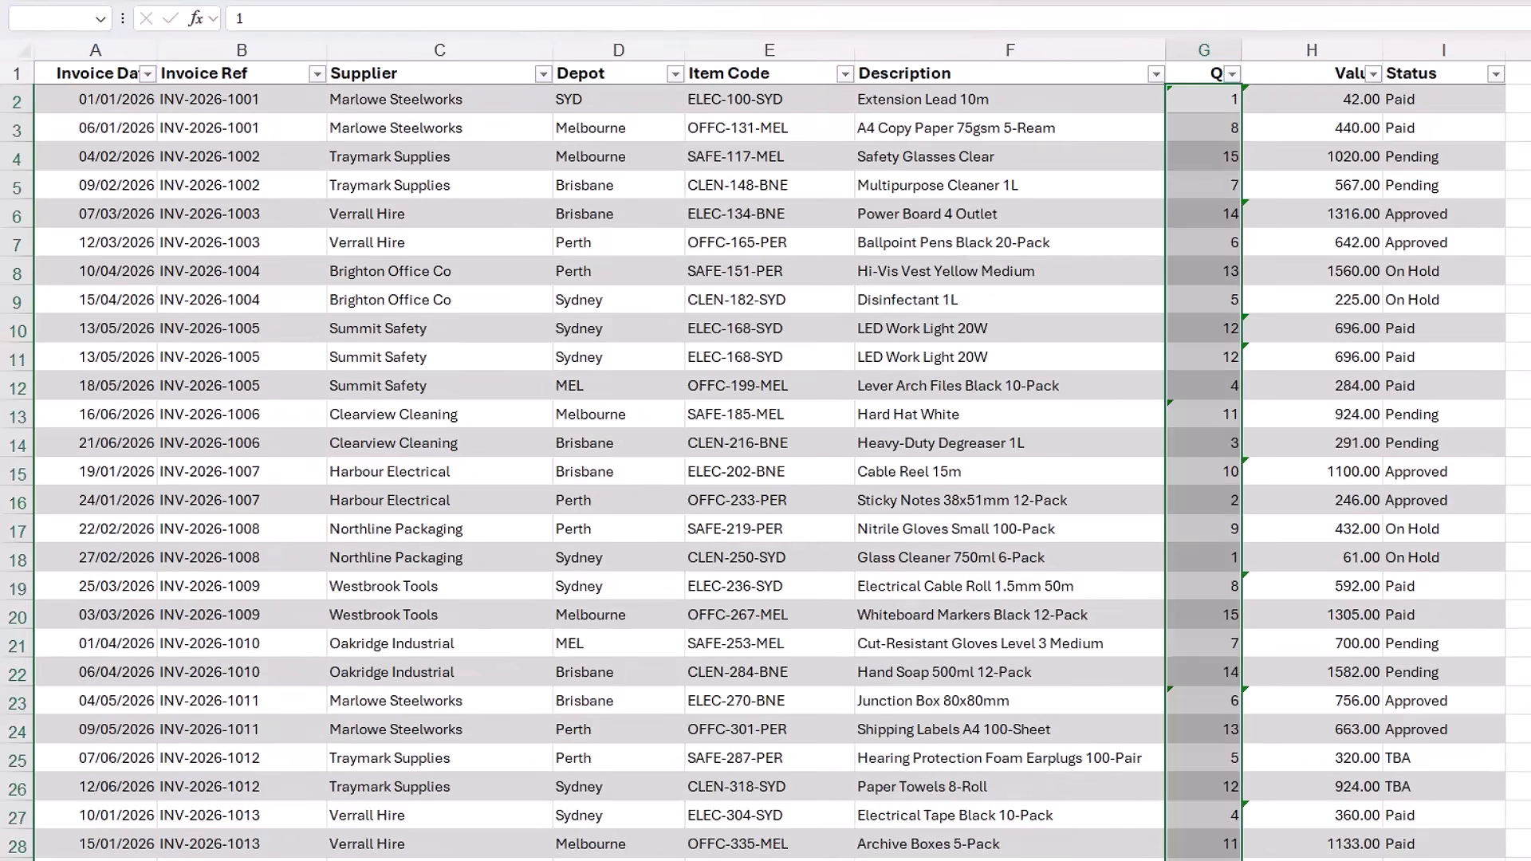
key("shift+Right")
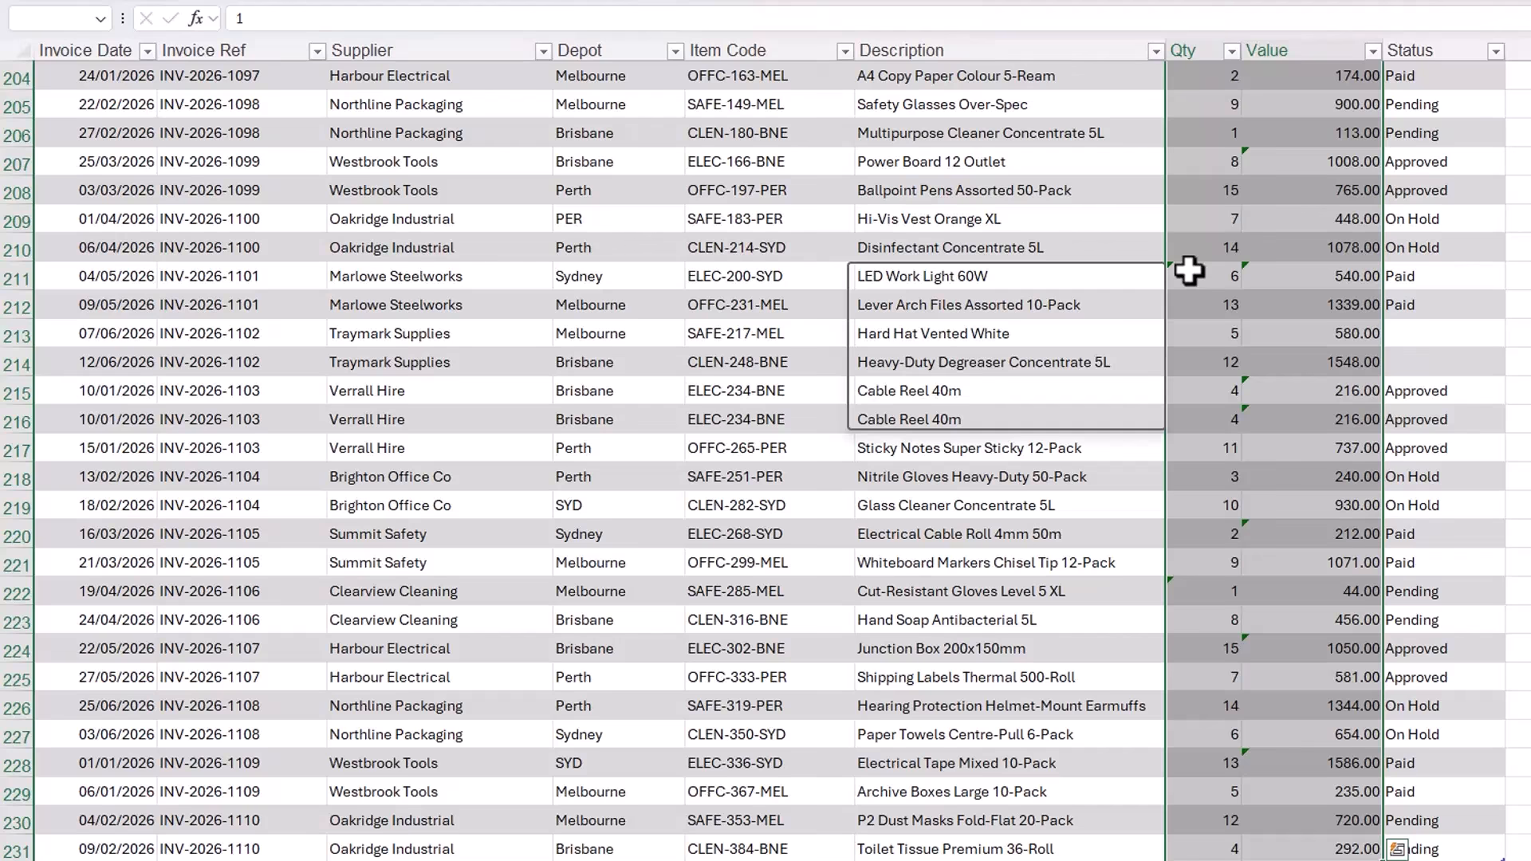
mouse_move(1188, 270)
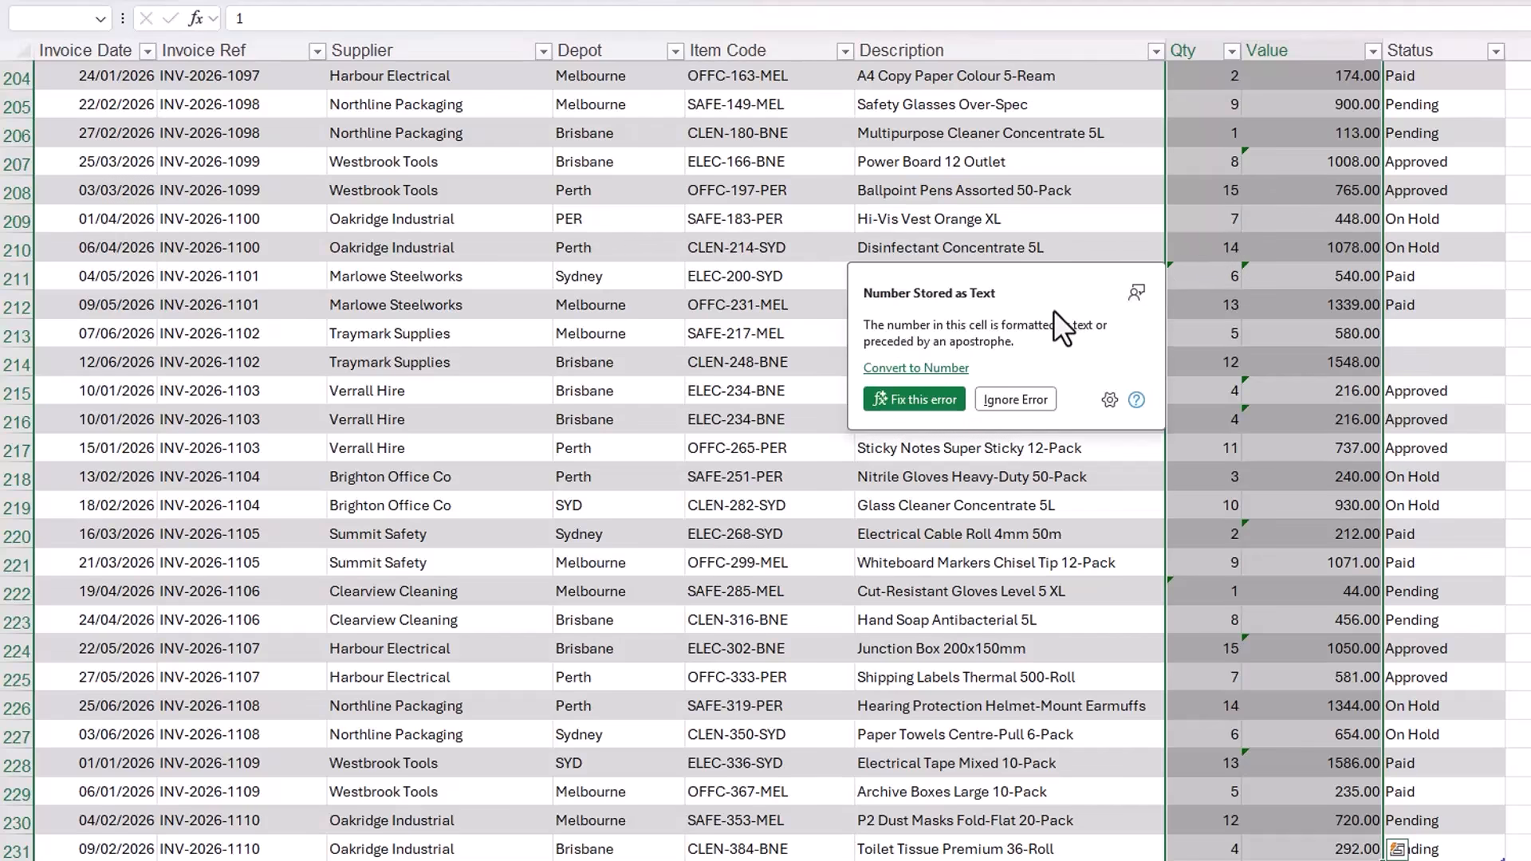
left_click(931, 372)
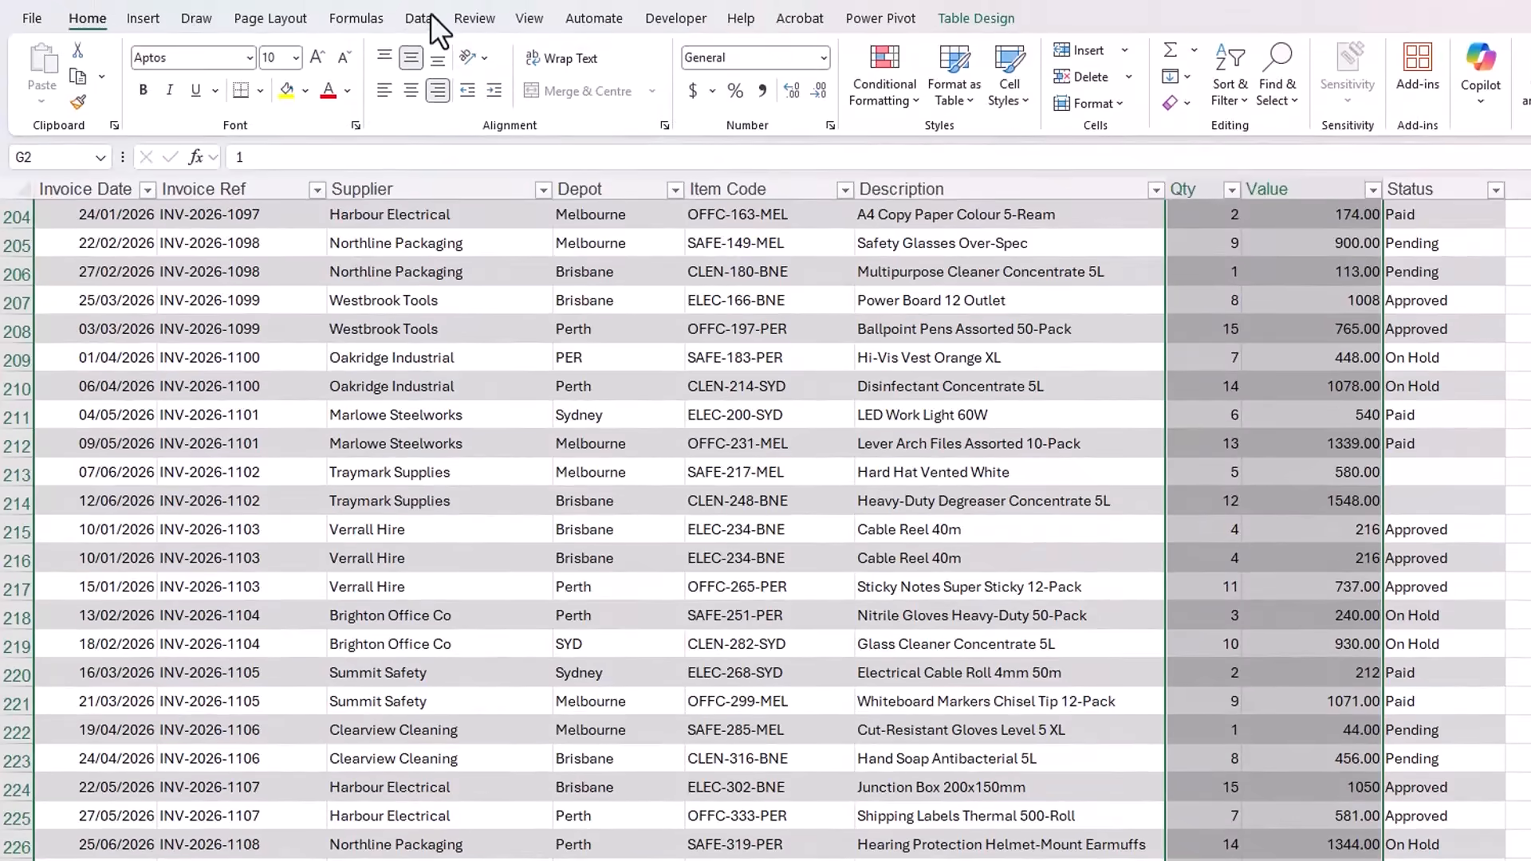
left_click(420, 17)
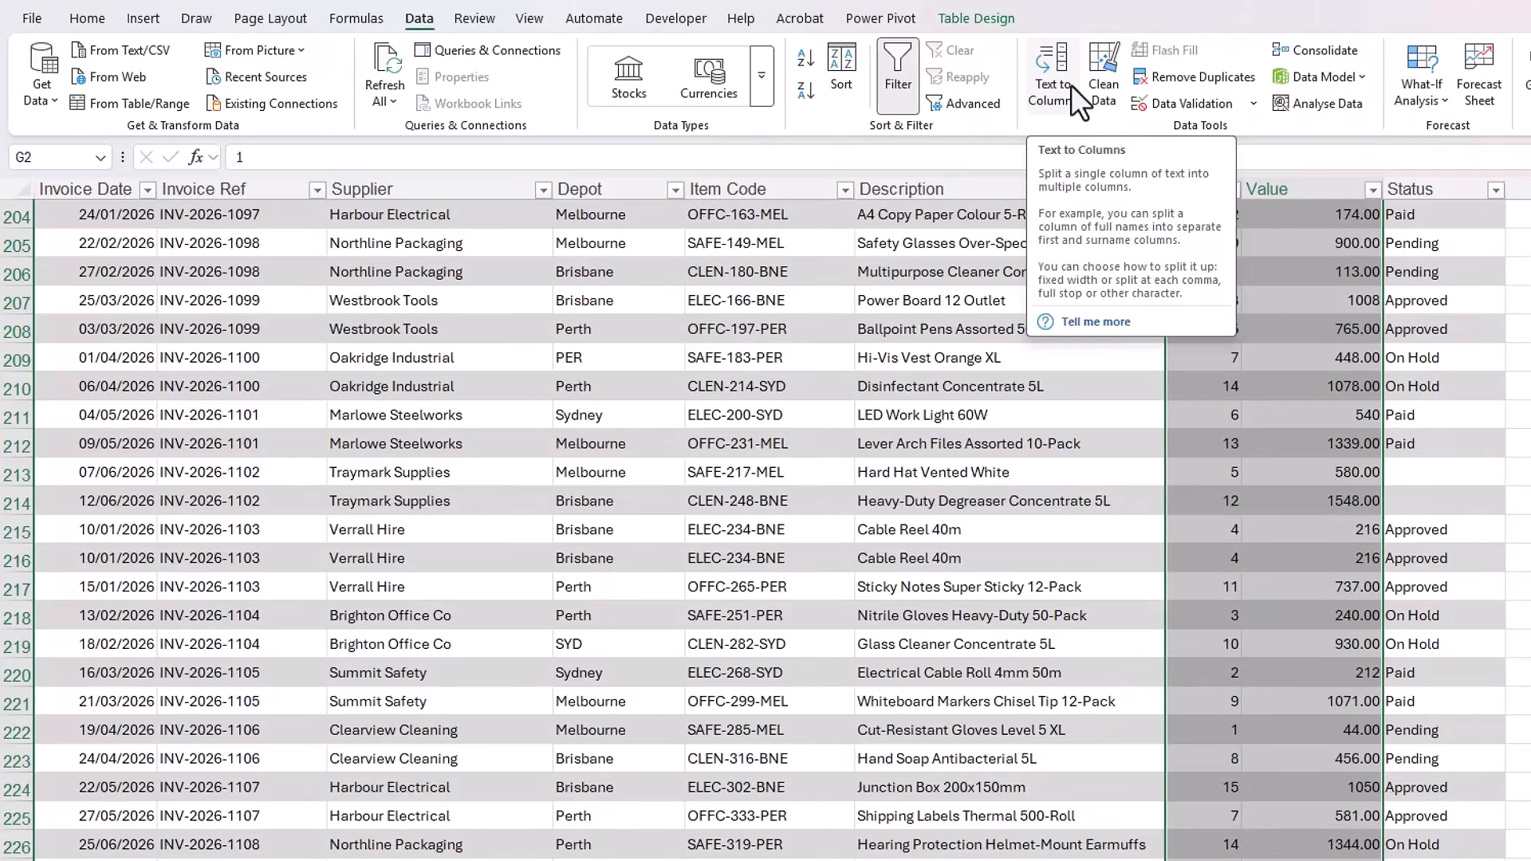
left_click(670, 389)
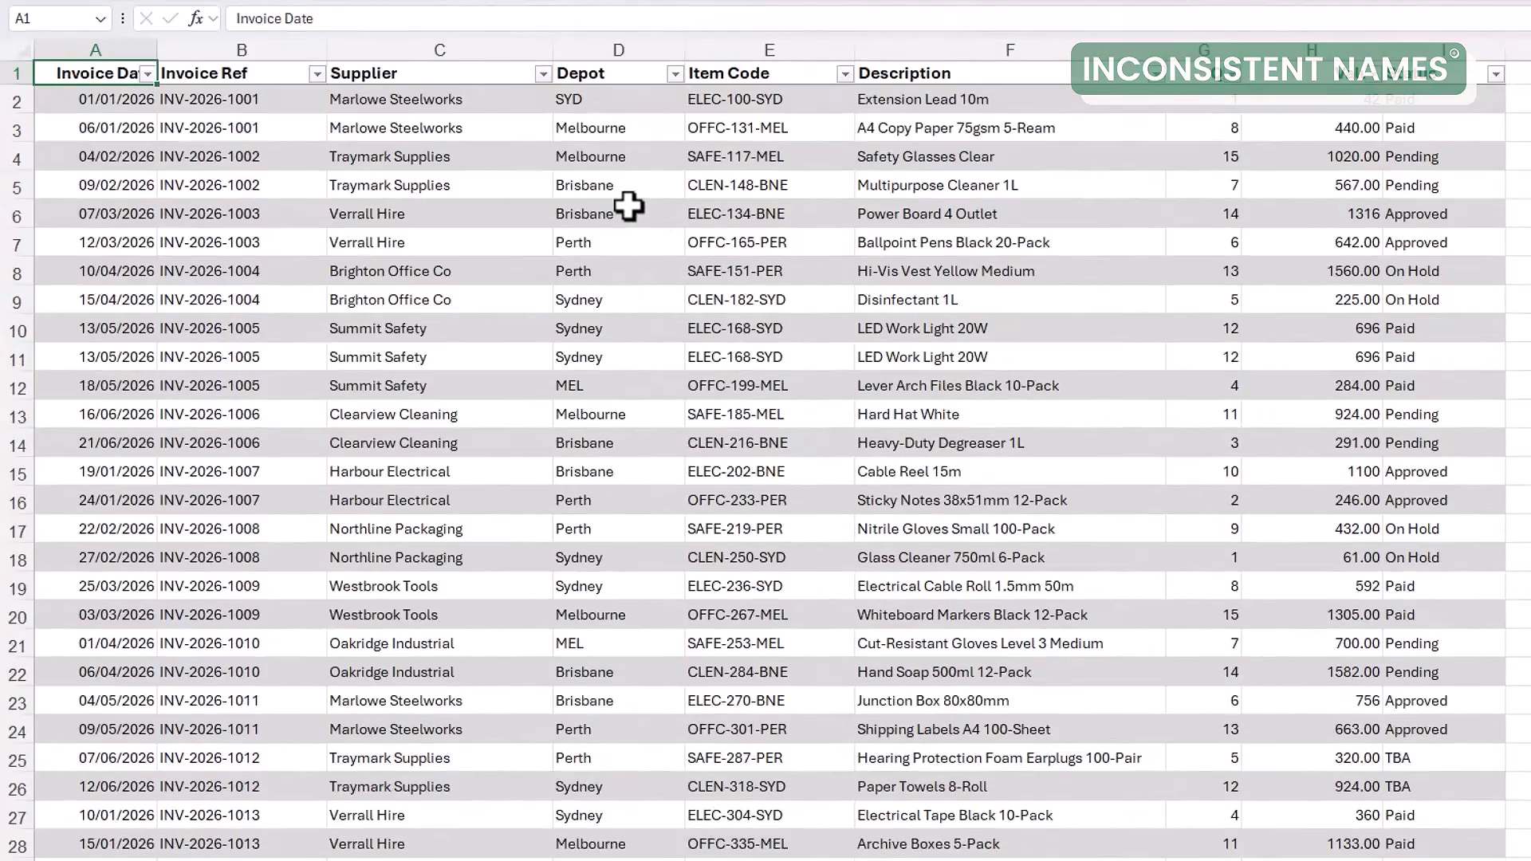
- Replace every SYD entry in the Depot column with Sydney, matching entire cell contents
left_click(638, 101)
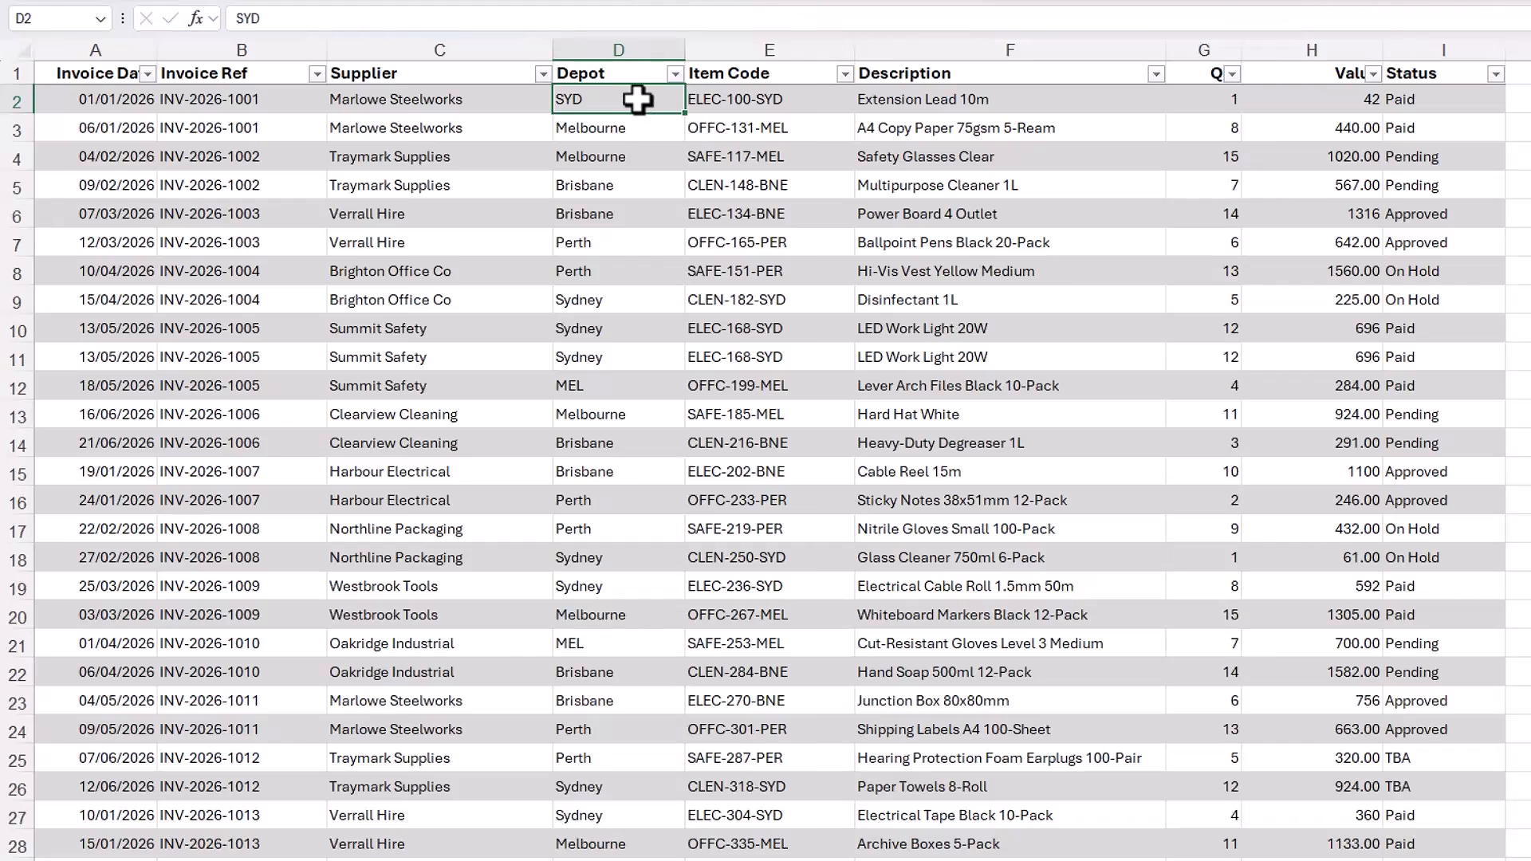
left_click(638, 63)
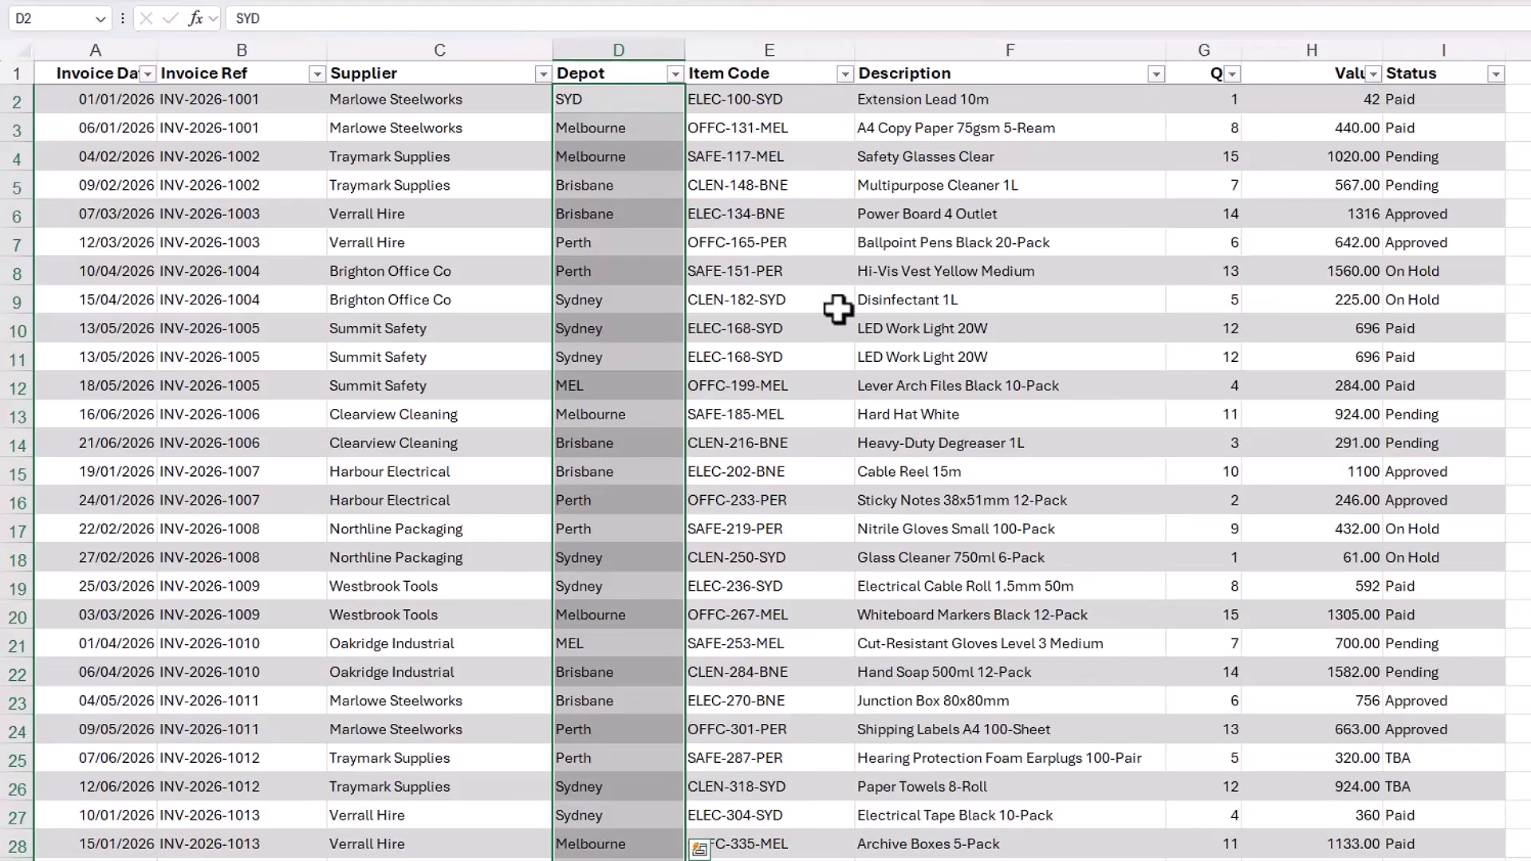
key("ctrl+h")
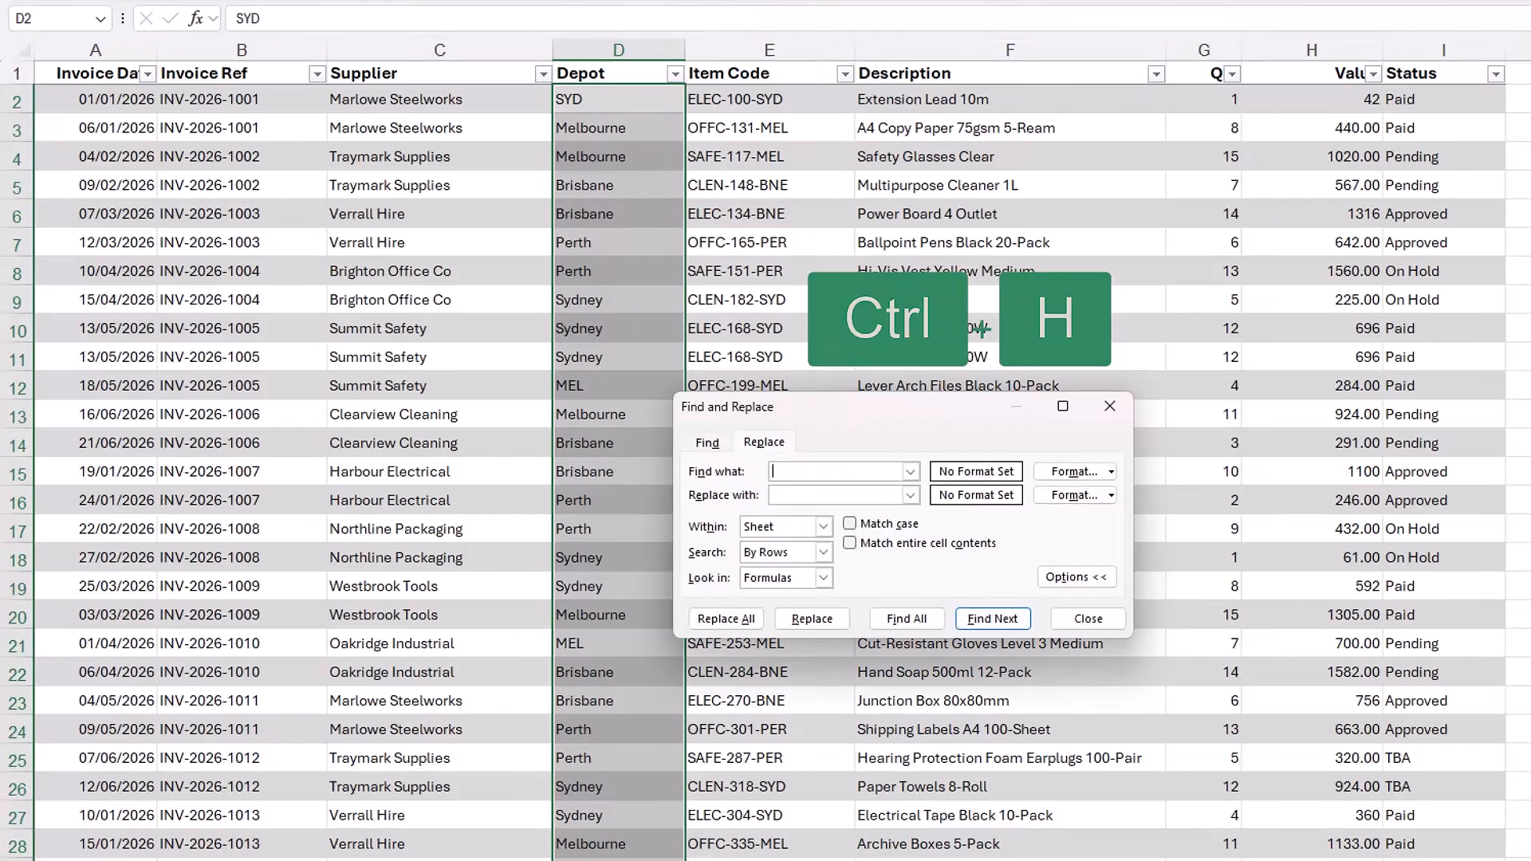
type("SYD")
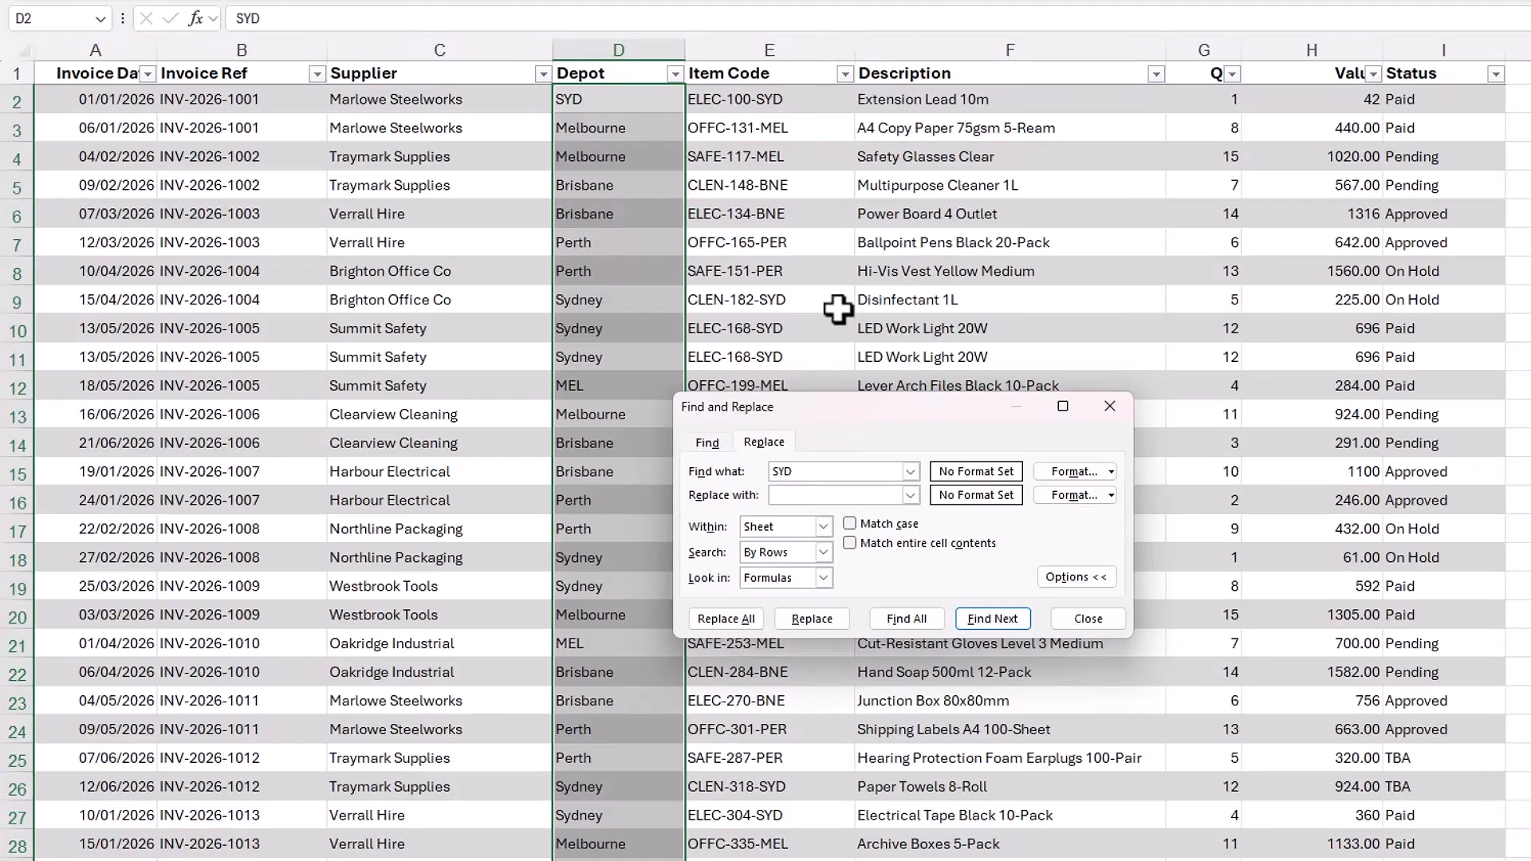
key("Tab")
type("Sydney")
left_click(849, 544)
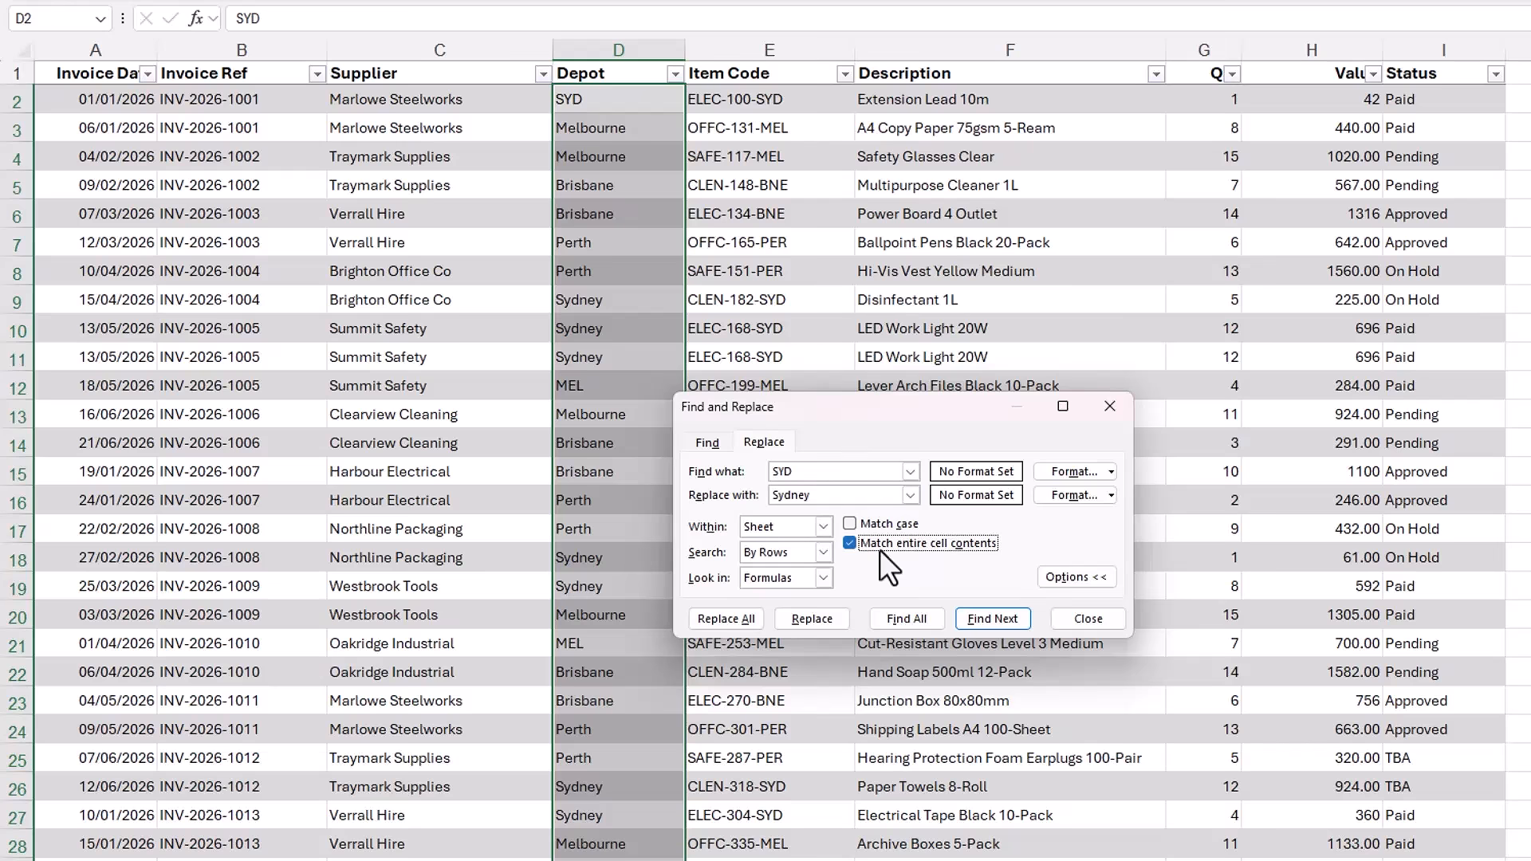
left_click(797, 495)
left_click_drag(822, 495, 749, 488)
key("shift+Tab")
left_click(742, 619)
left_click(999, 571)
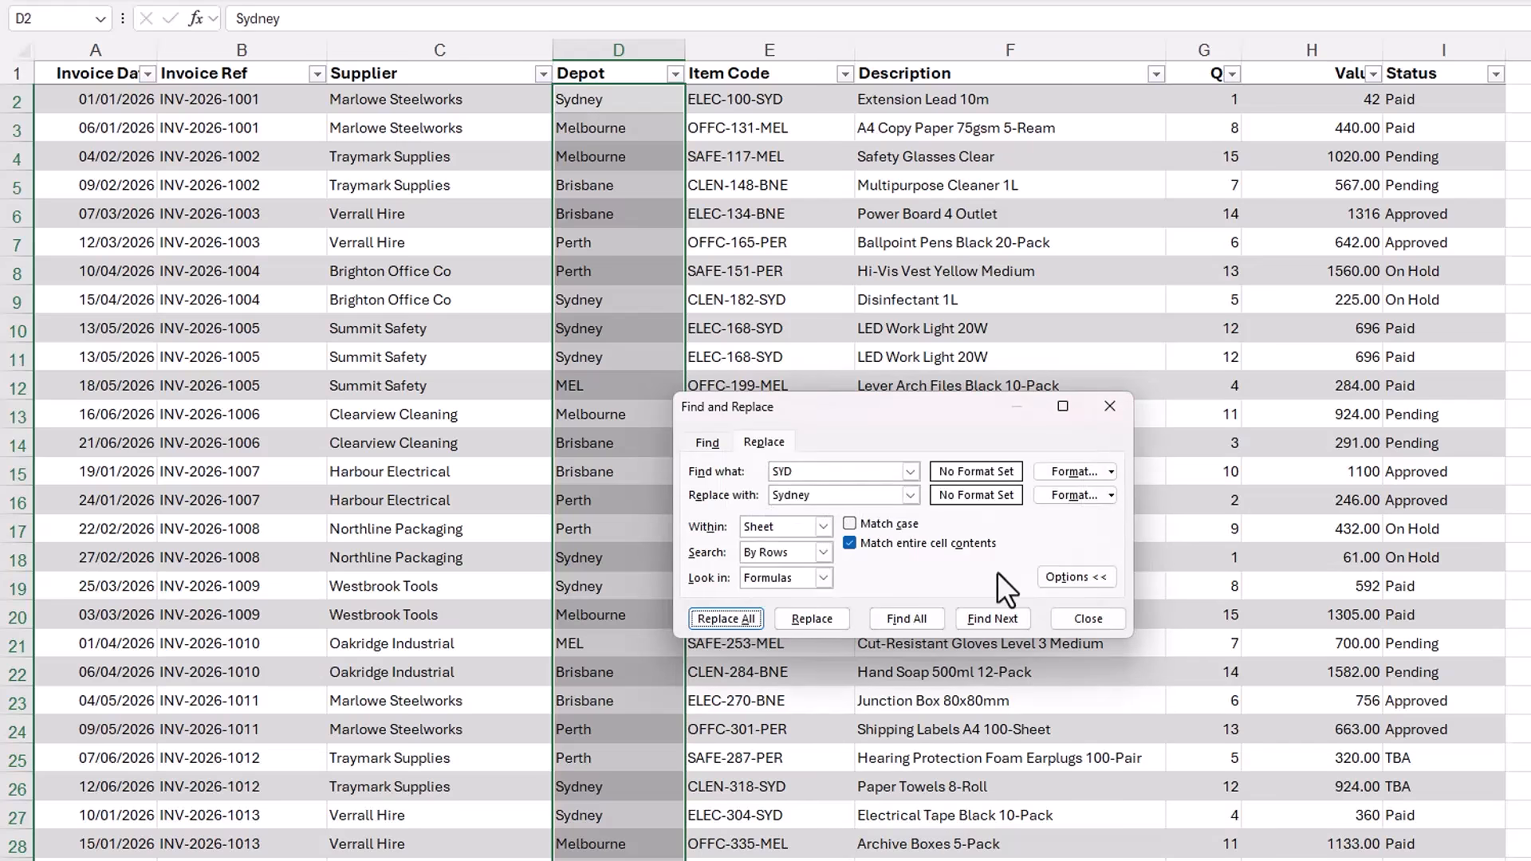
- Replace every BNE entry in the Depot column with Brisbane, matching entire cell contents
double_click(829, 476)
type("BNE")
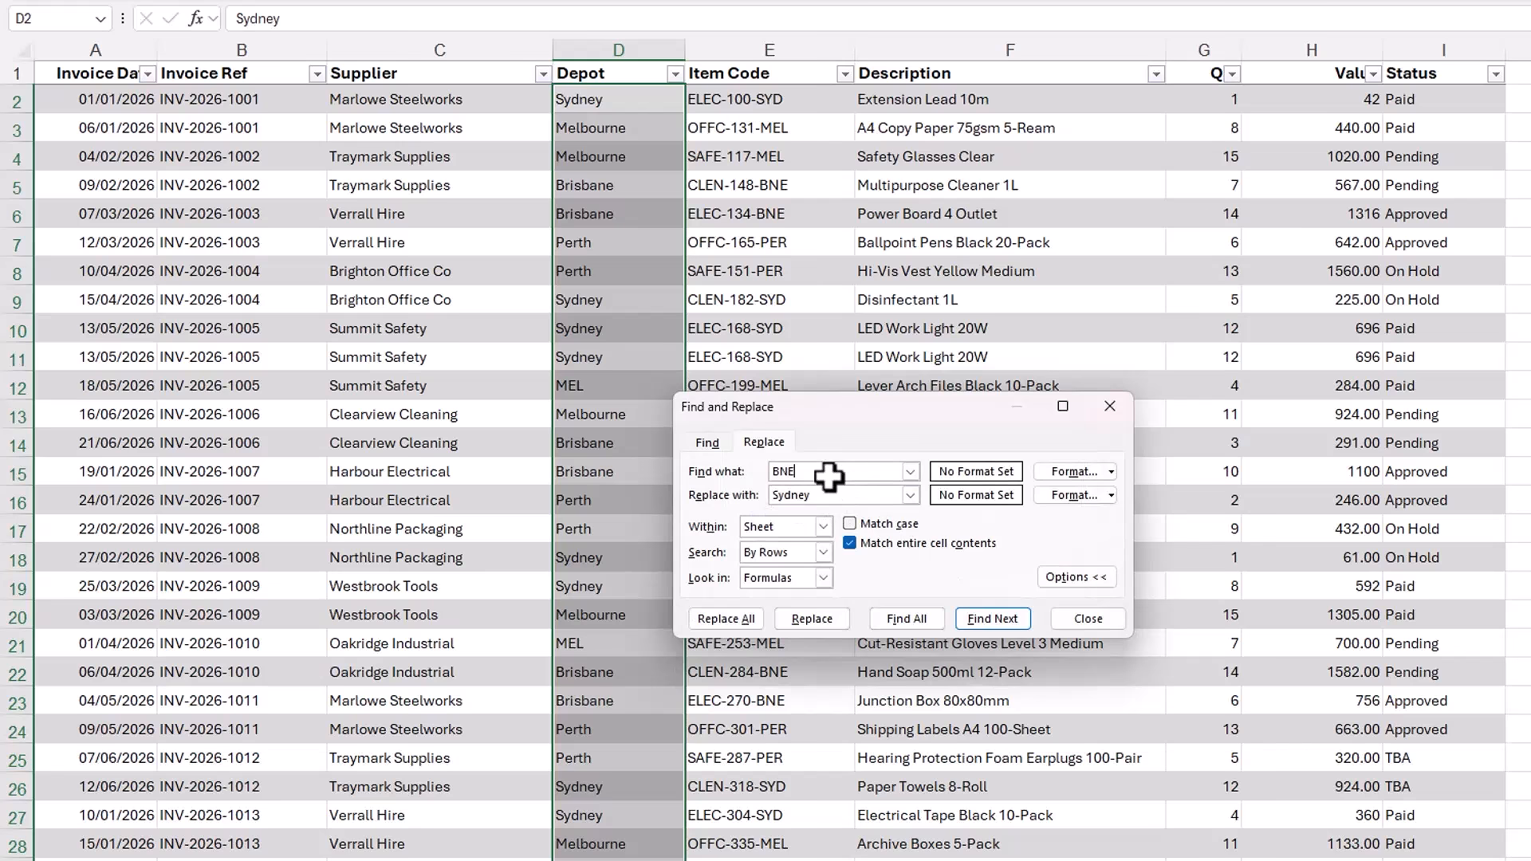
double_click(822, 495)
type("Brisbane")
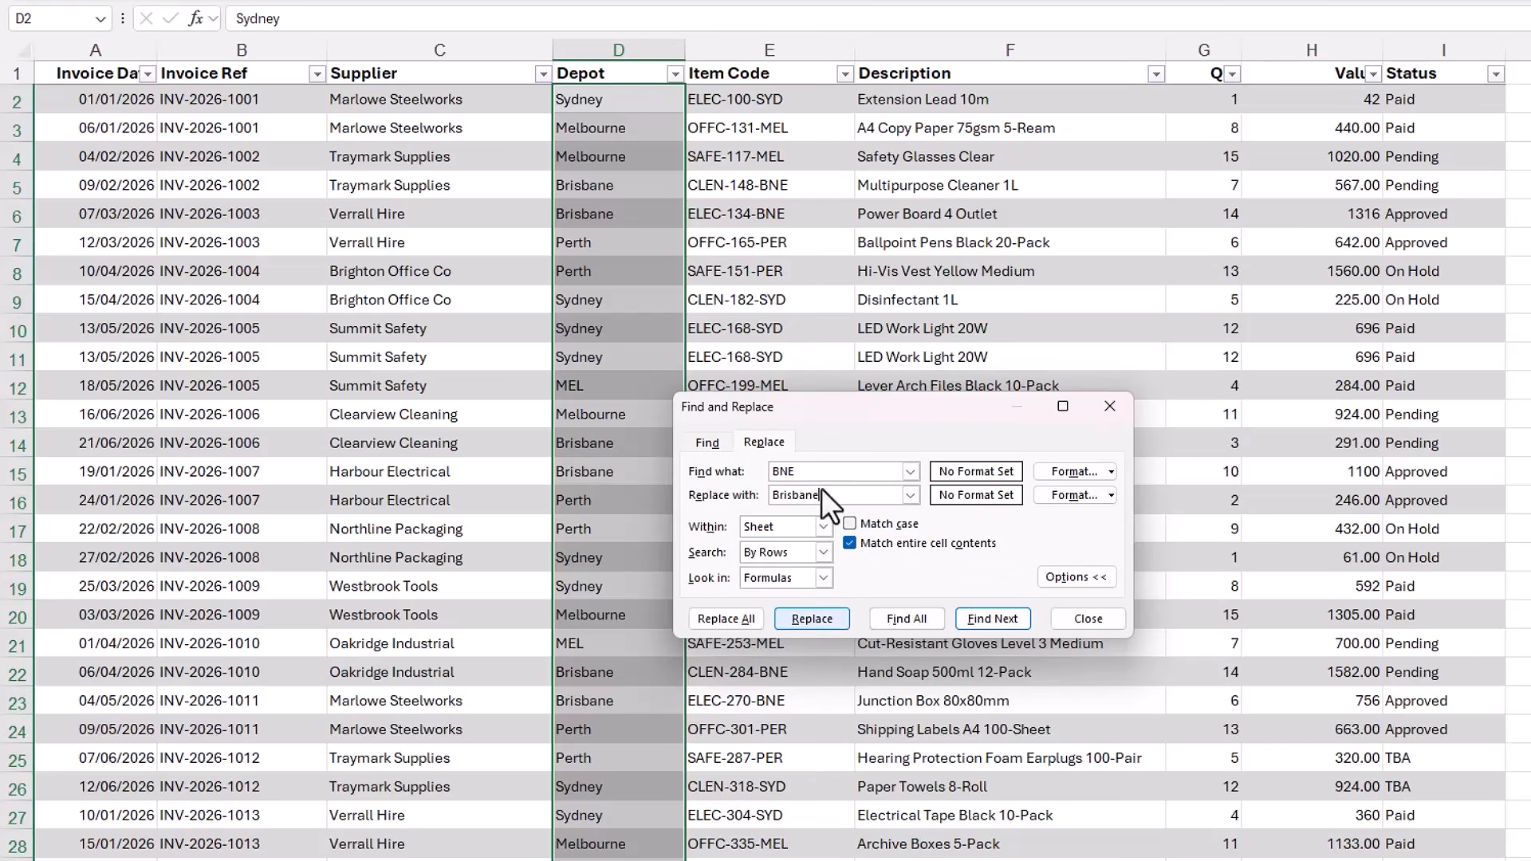
left_click(739, 619)
left_click(1055, 572)
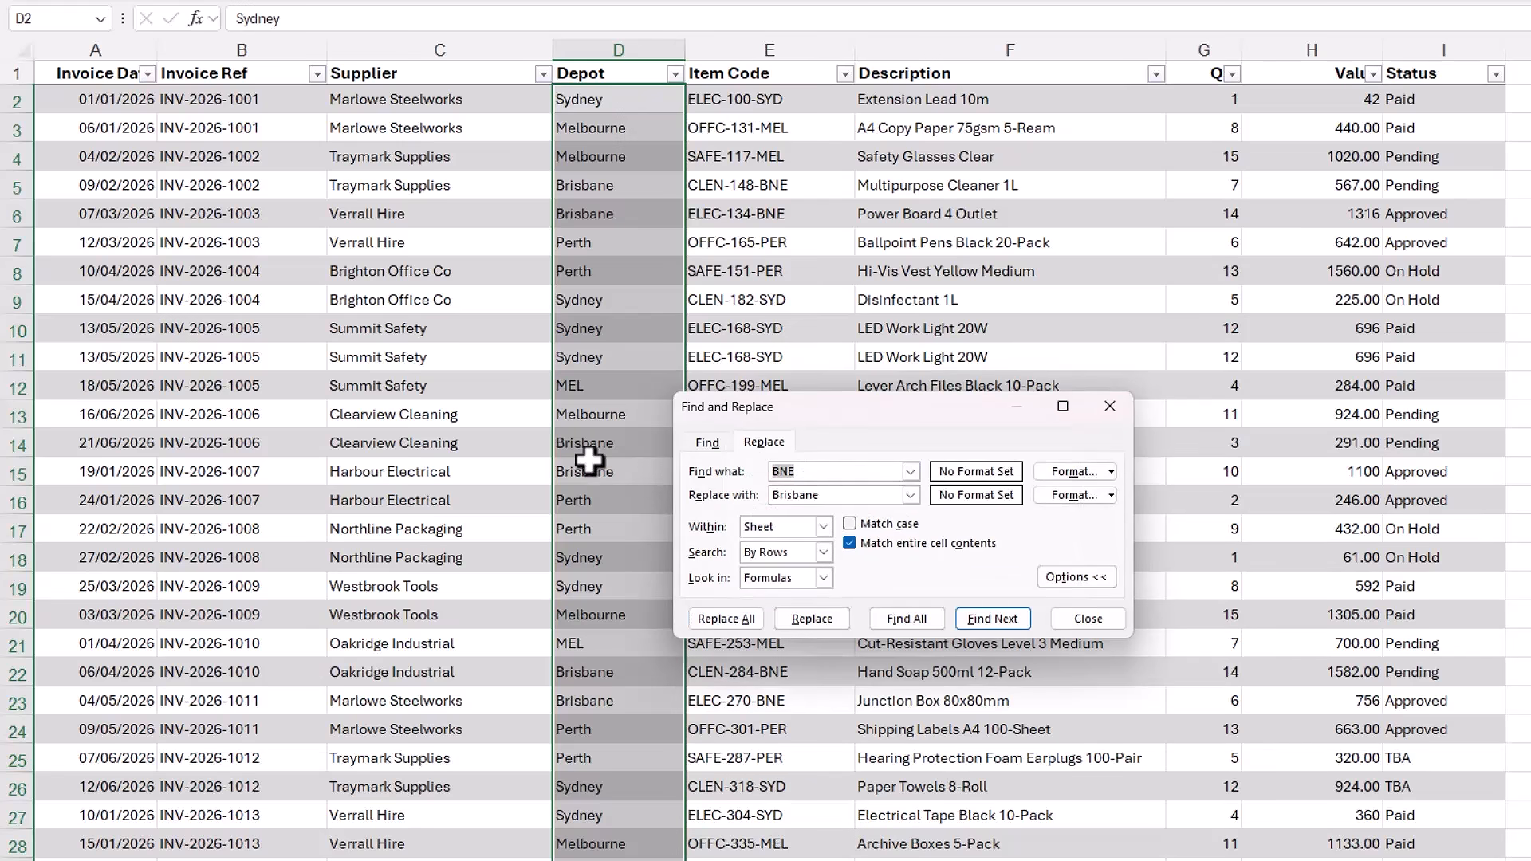
- Replace every MEL entry in the Depot column with Melbourne, matching entire cell contents
type("MEL")
key("Tab")
type("Melbourne")
left_click(722, 619)
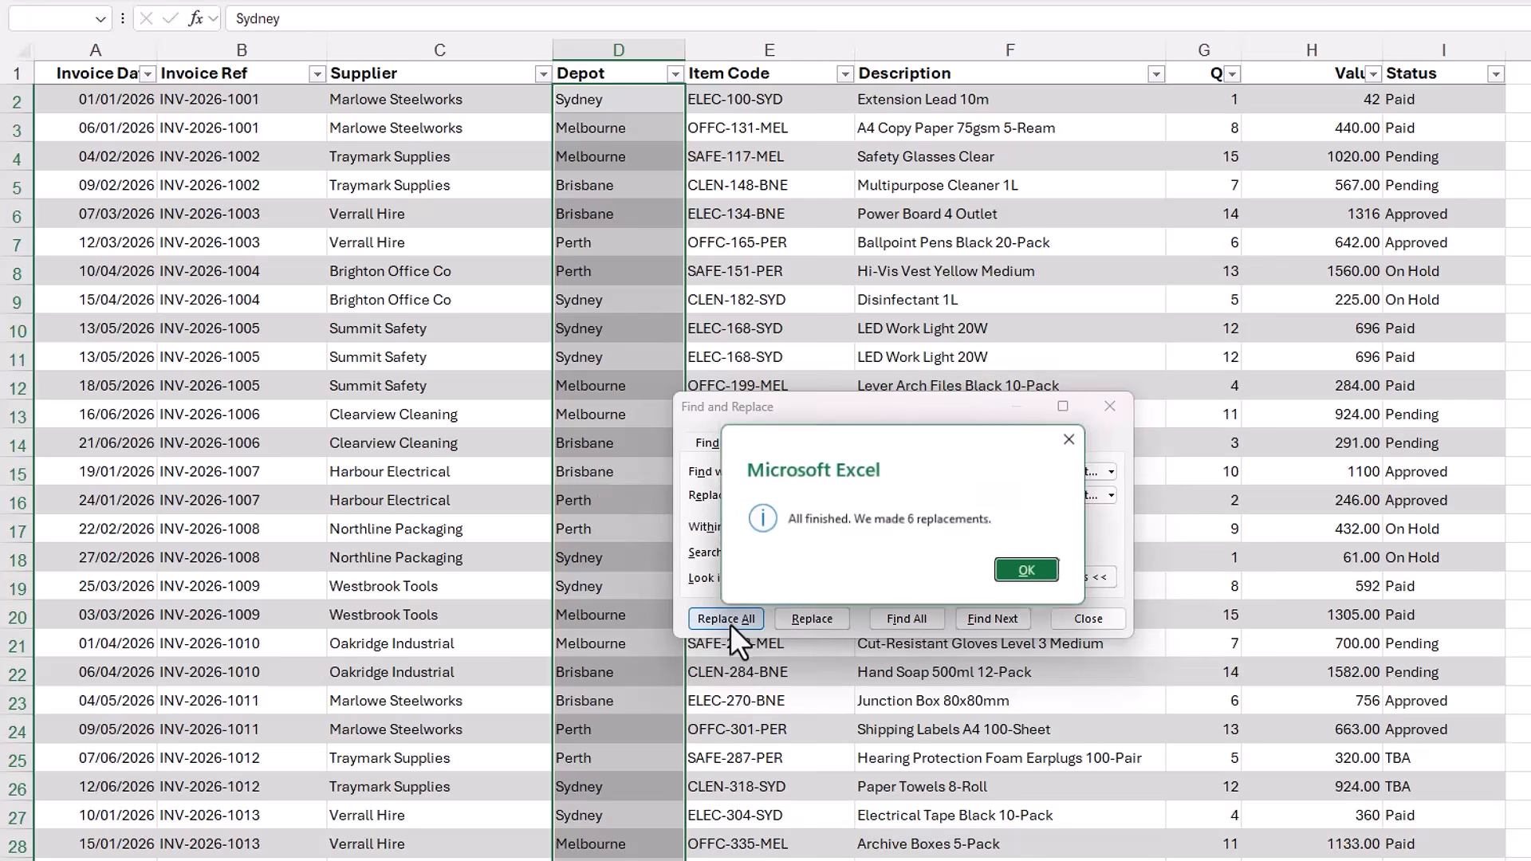
left_click(1042, 567)
- Replace every PER entry in the Depot column with Perth and check the column's filter list for leftover name variants
type("PER")
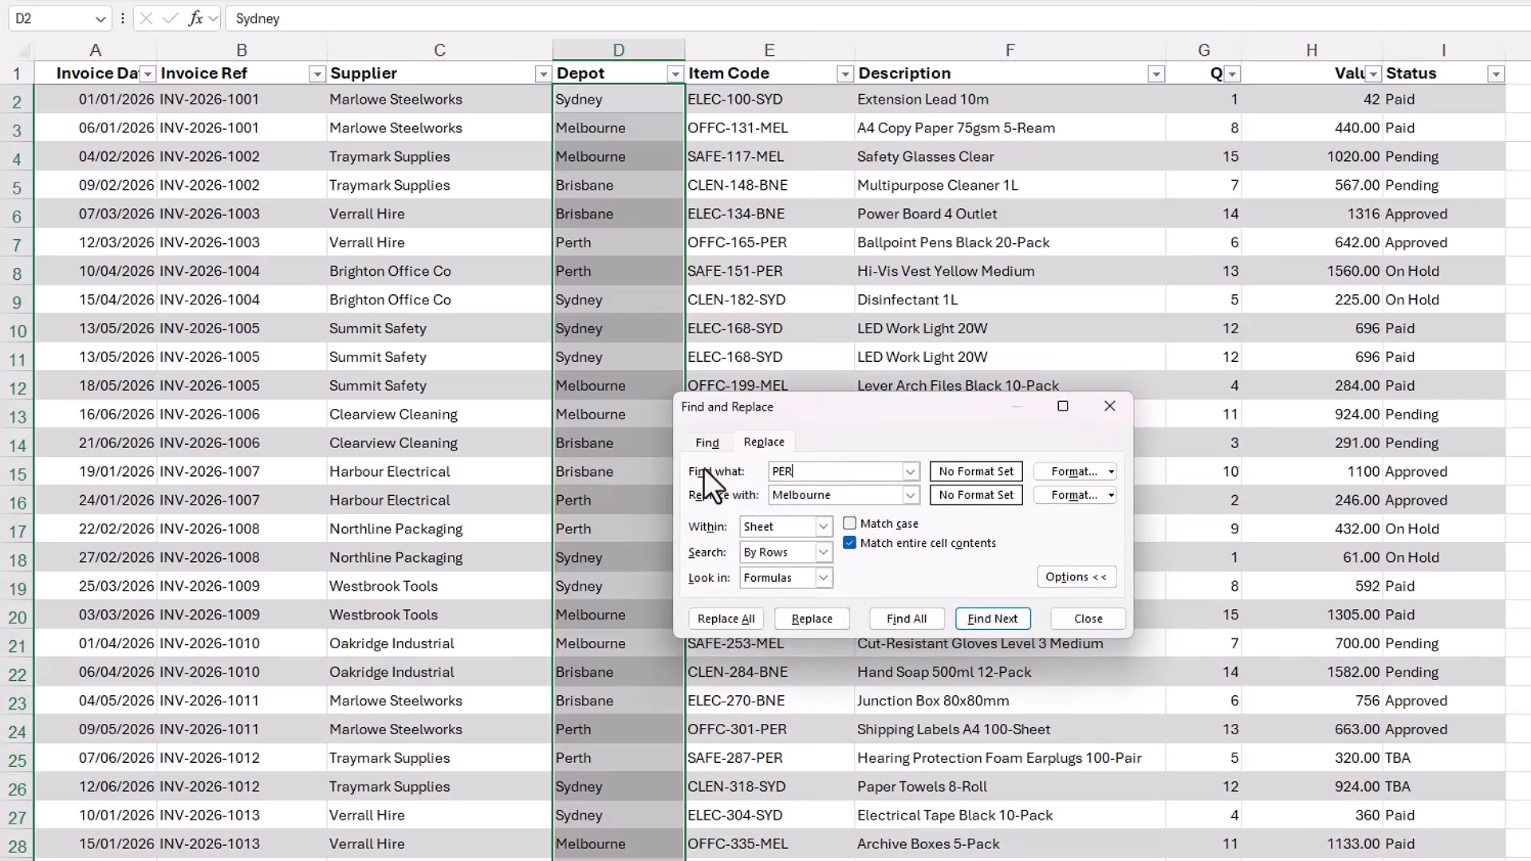
key("Tab")
type("Perth")
left_click(717, 620)
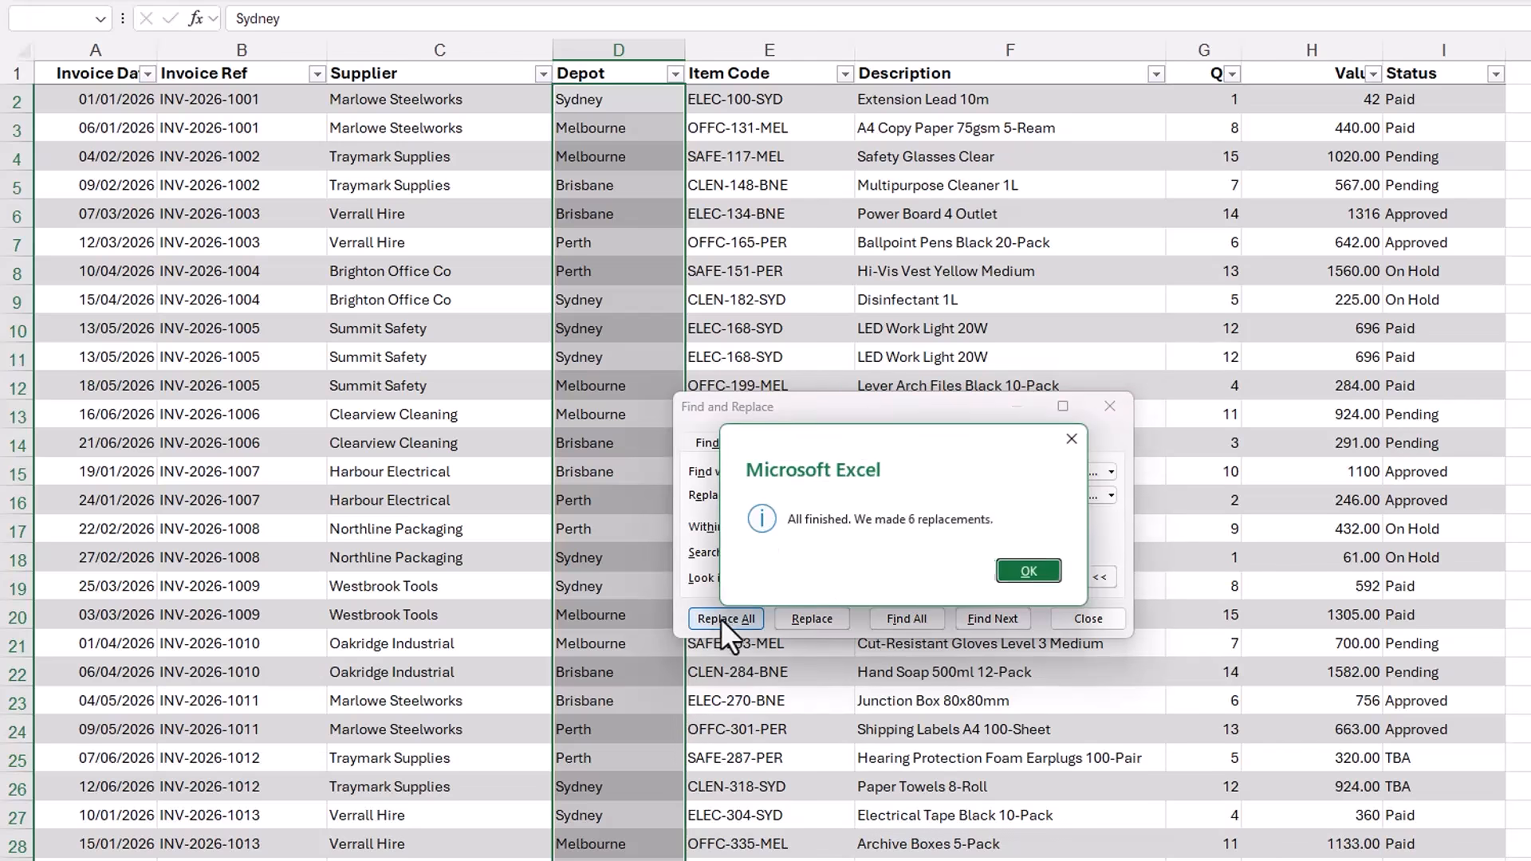
key("Return")
left_click(1085, 620)
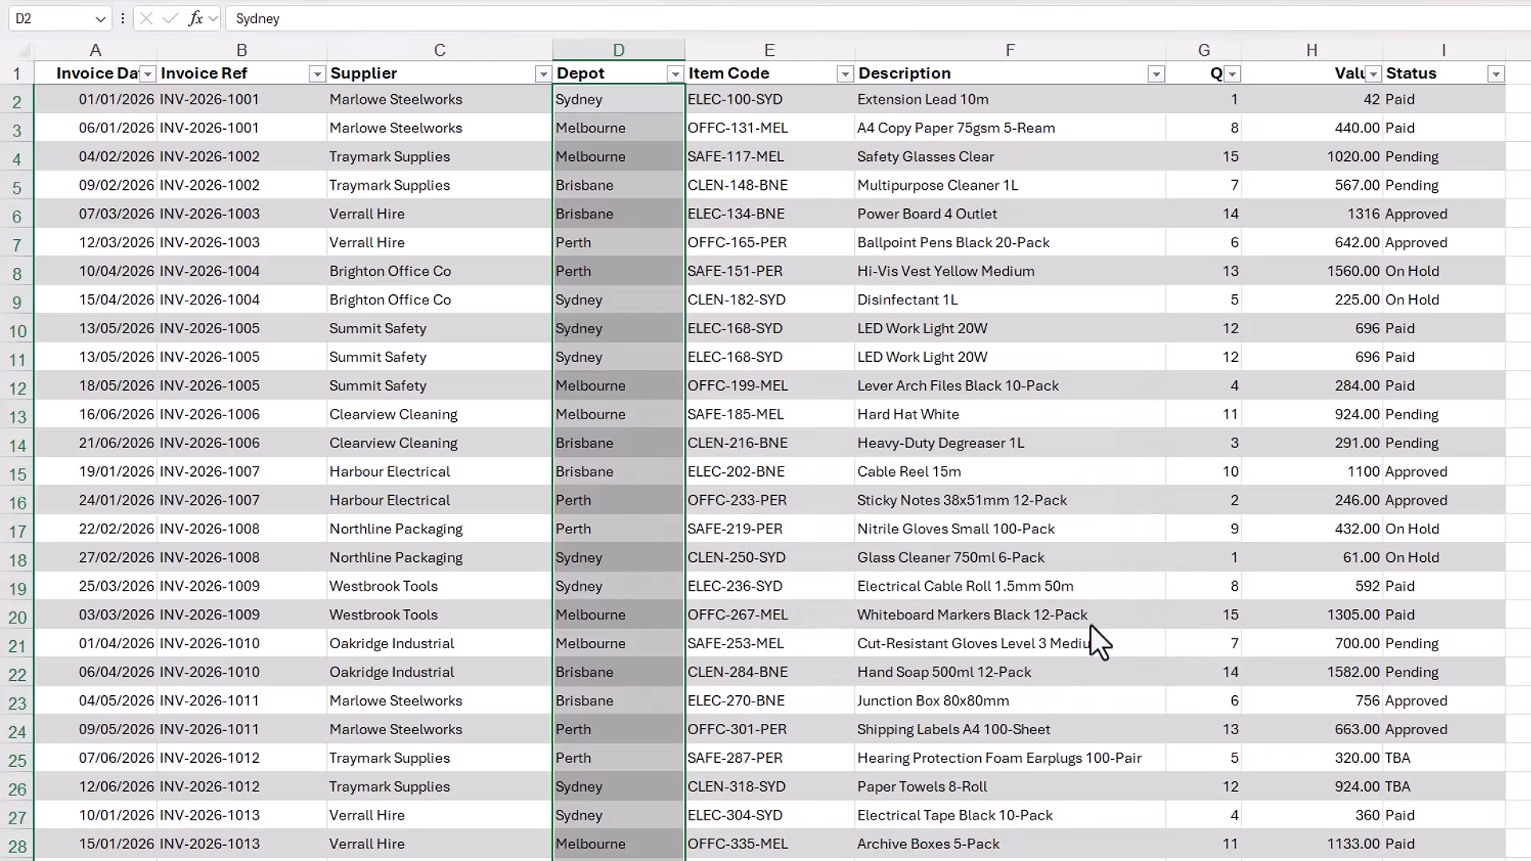
left_click(675, 73)
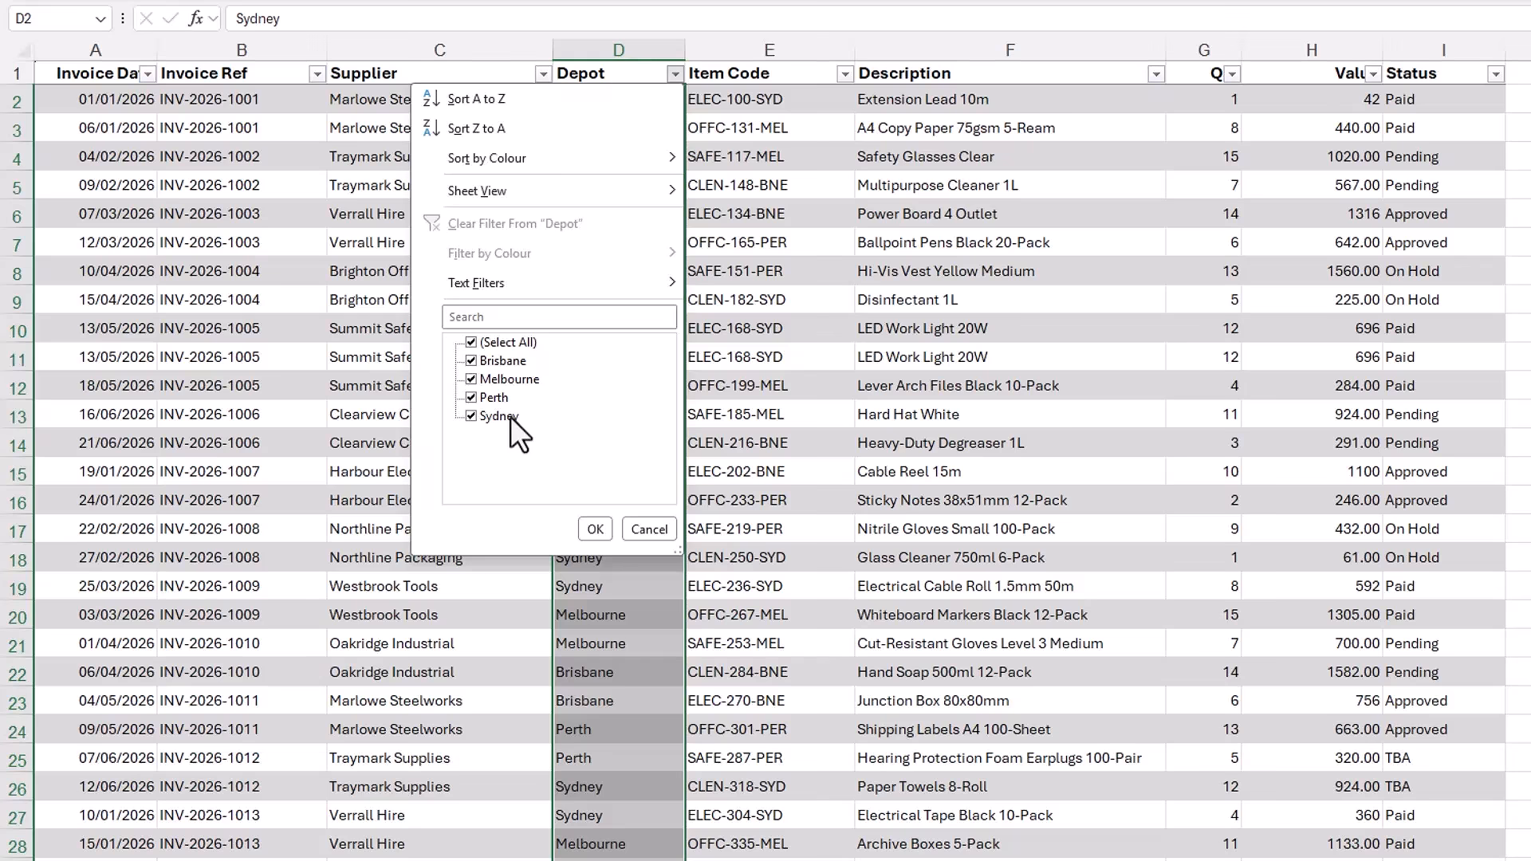
key("Escape")
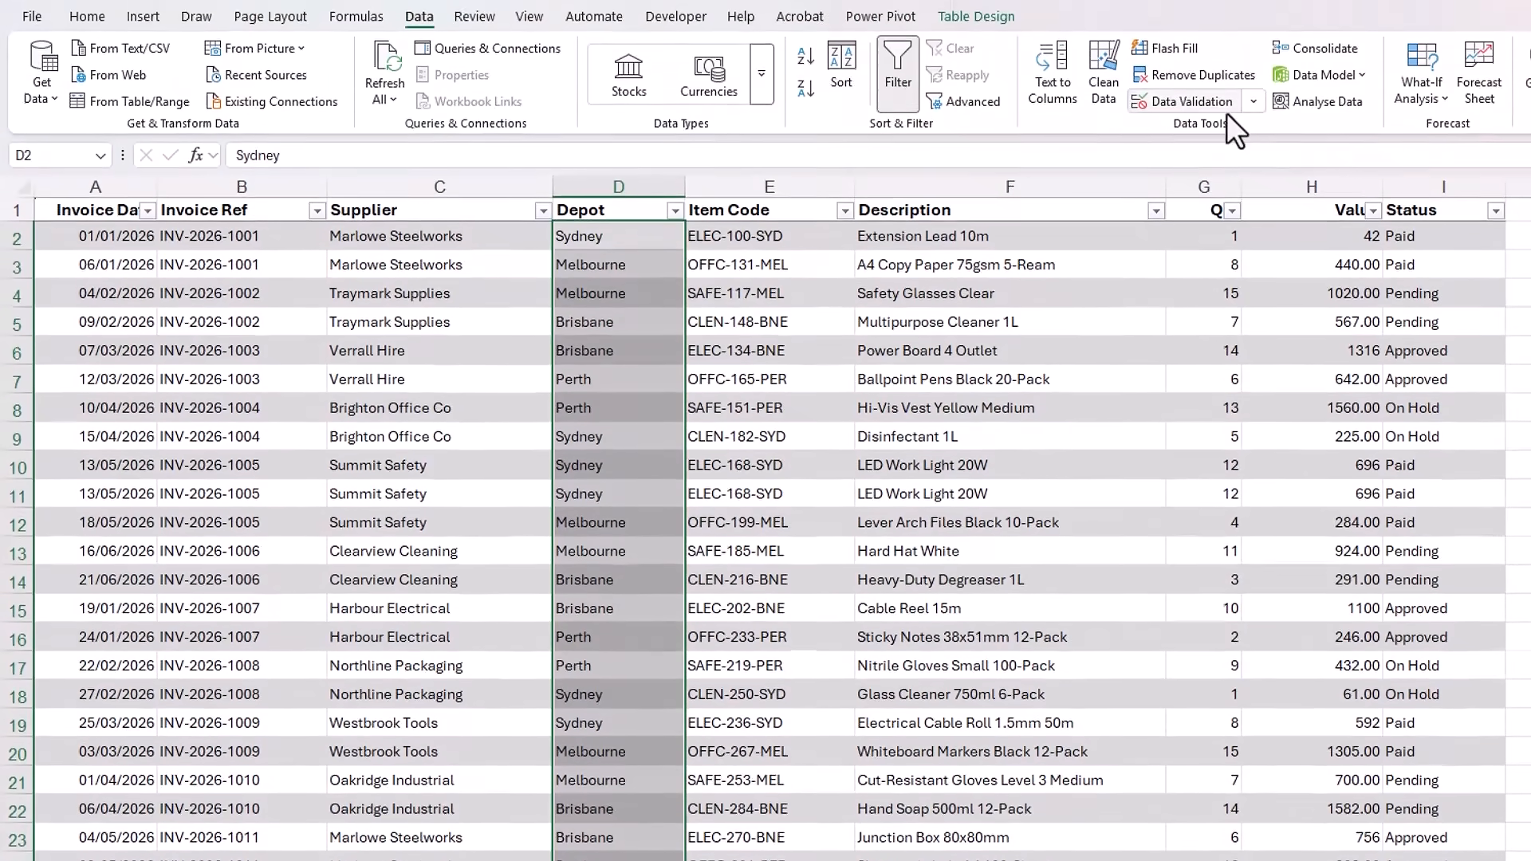
left_click(1215, 110)
left_click(875, 575)
left_click(855, 622)
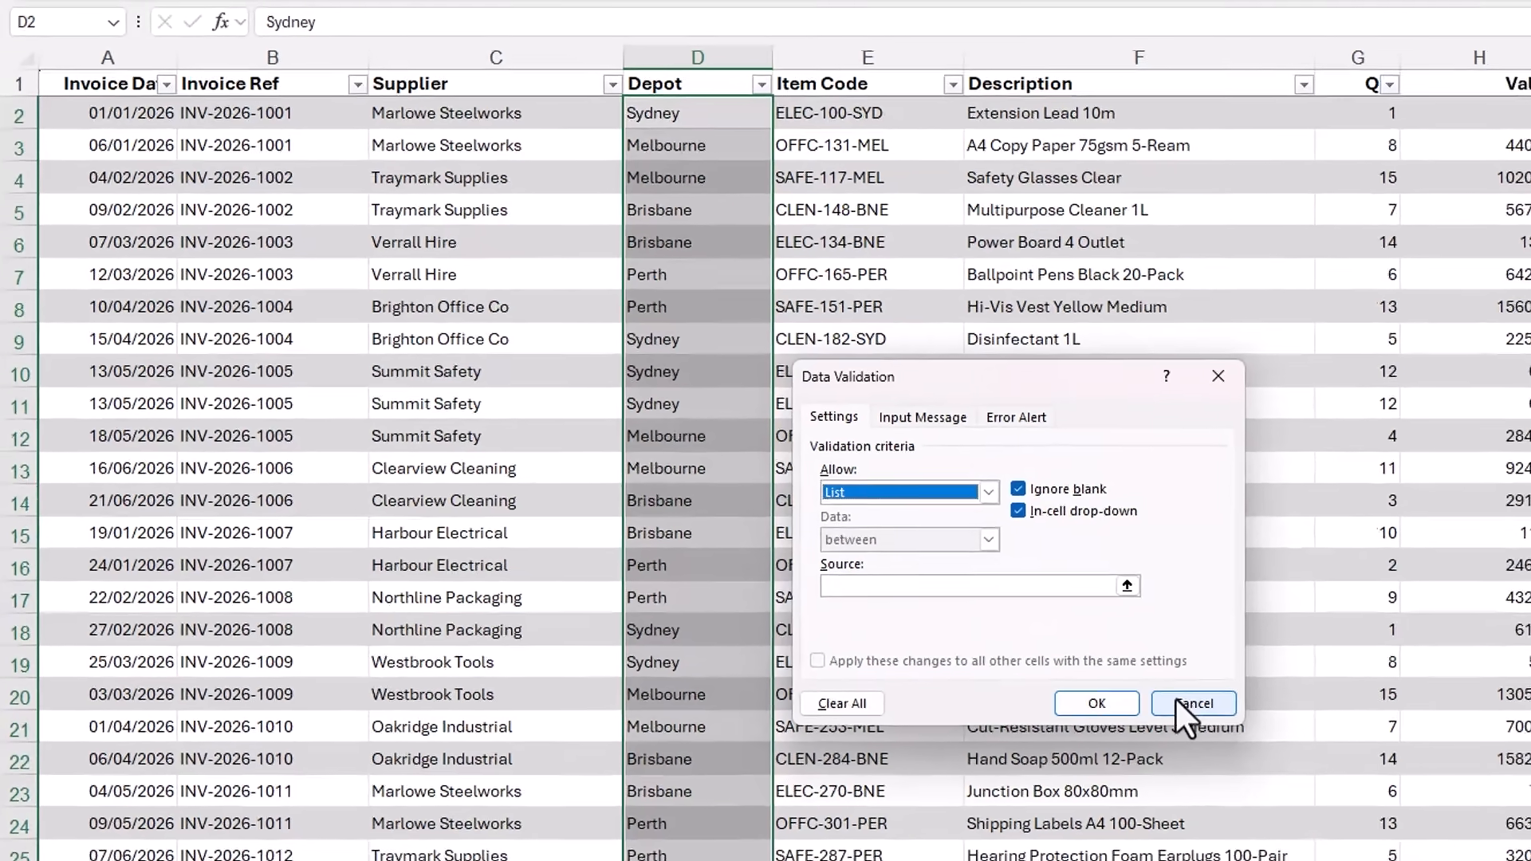
left_click(1212, 717)
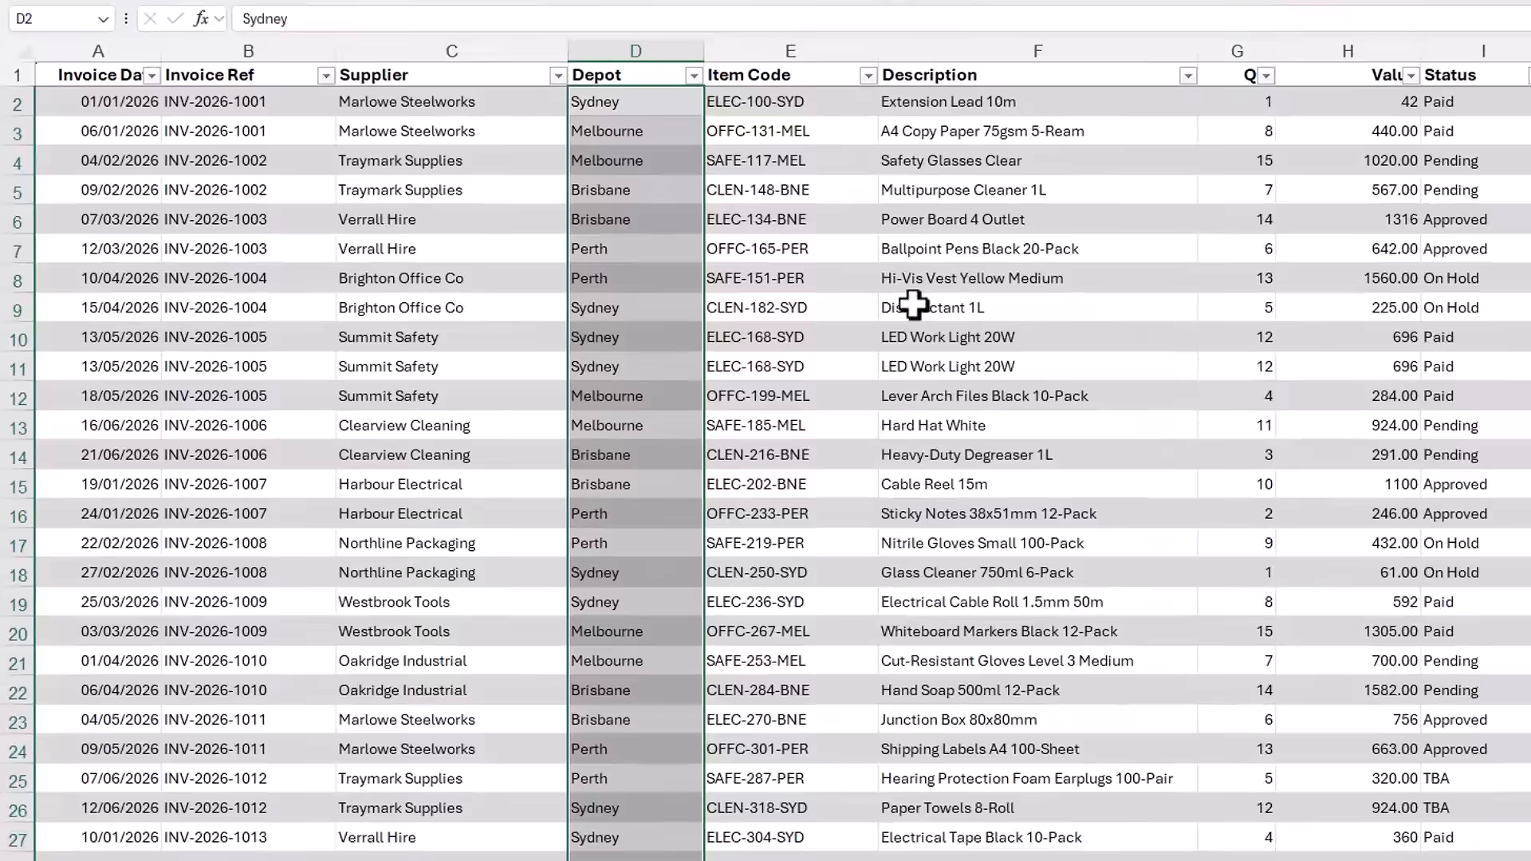
- Add a new table column headed Category directly after the Status column
left_click(790, 50)
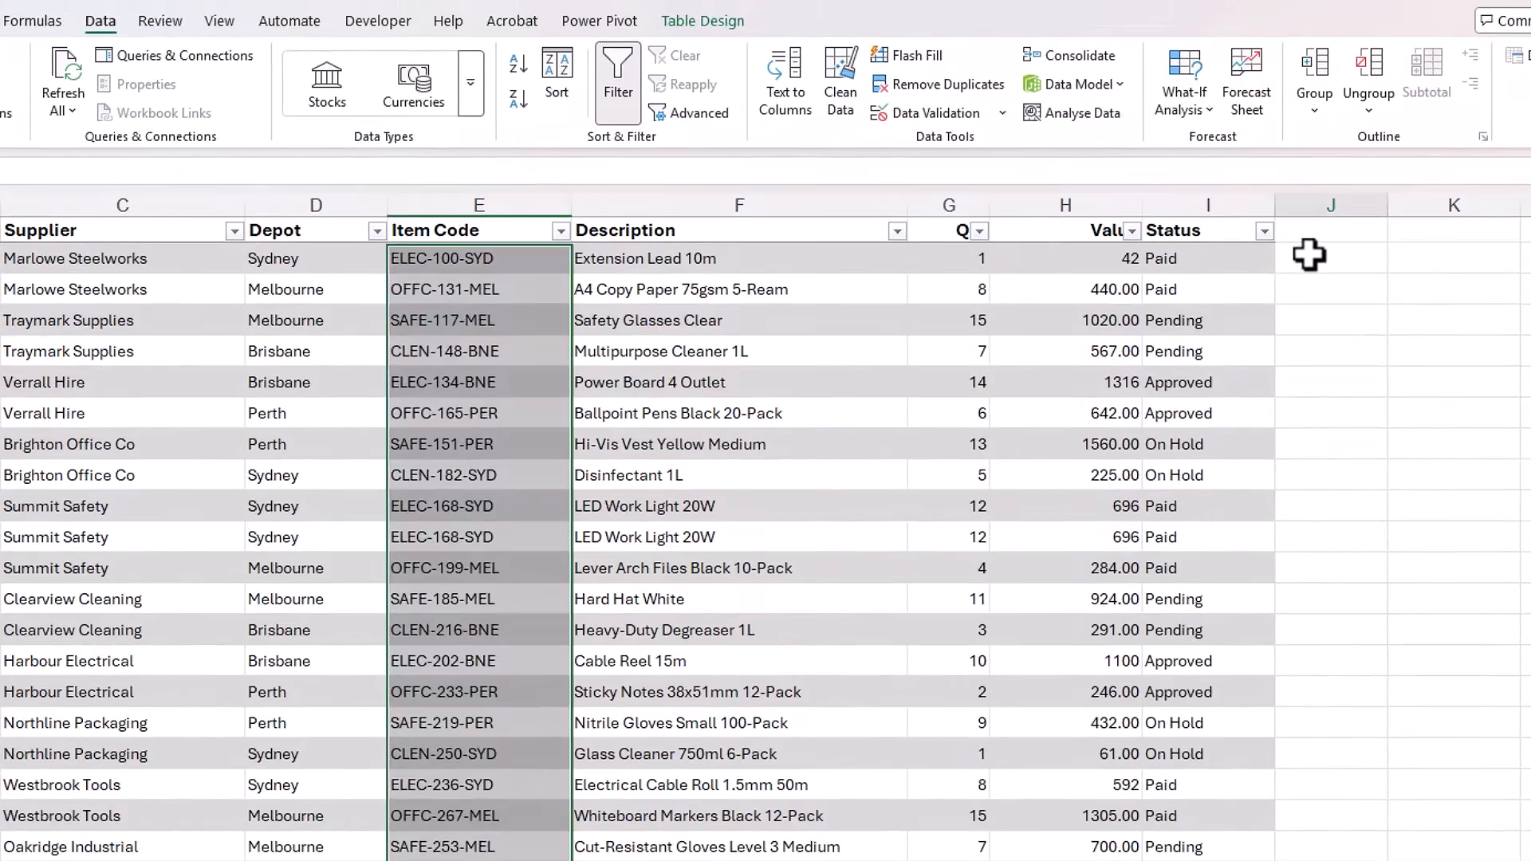
left_click(1309, 255)
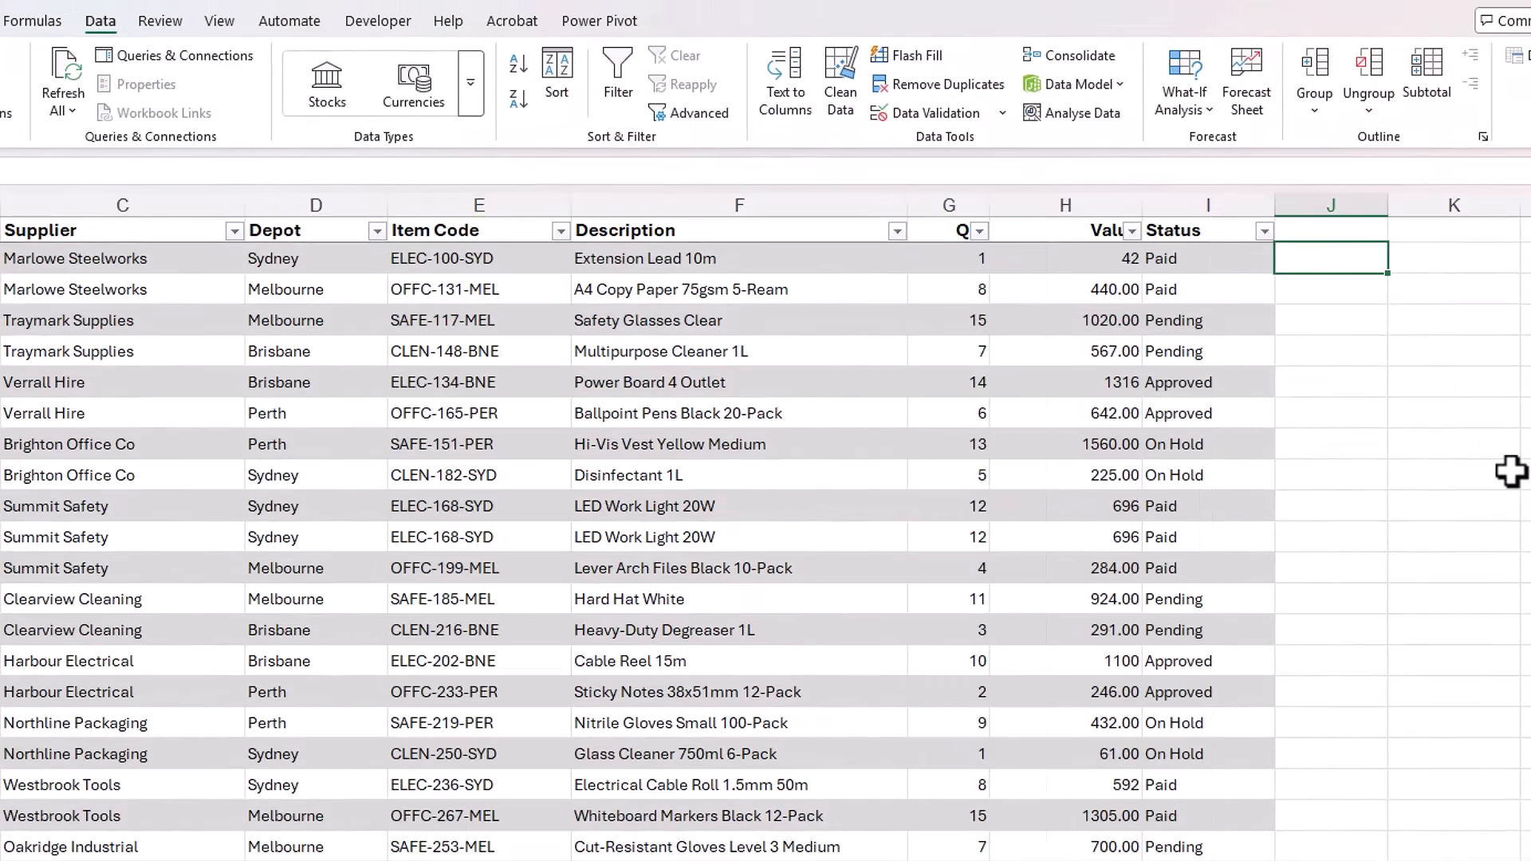
key("Up")
type("Category")
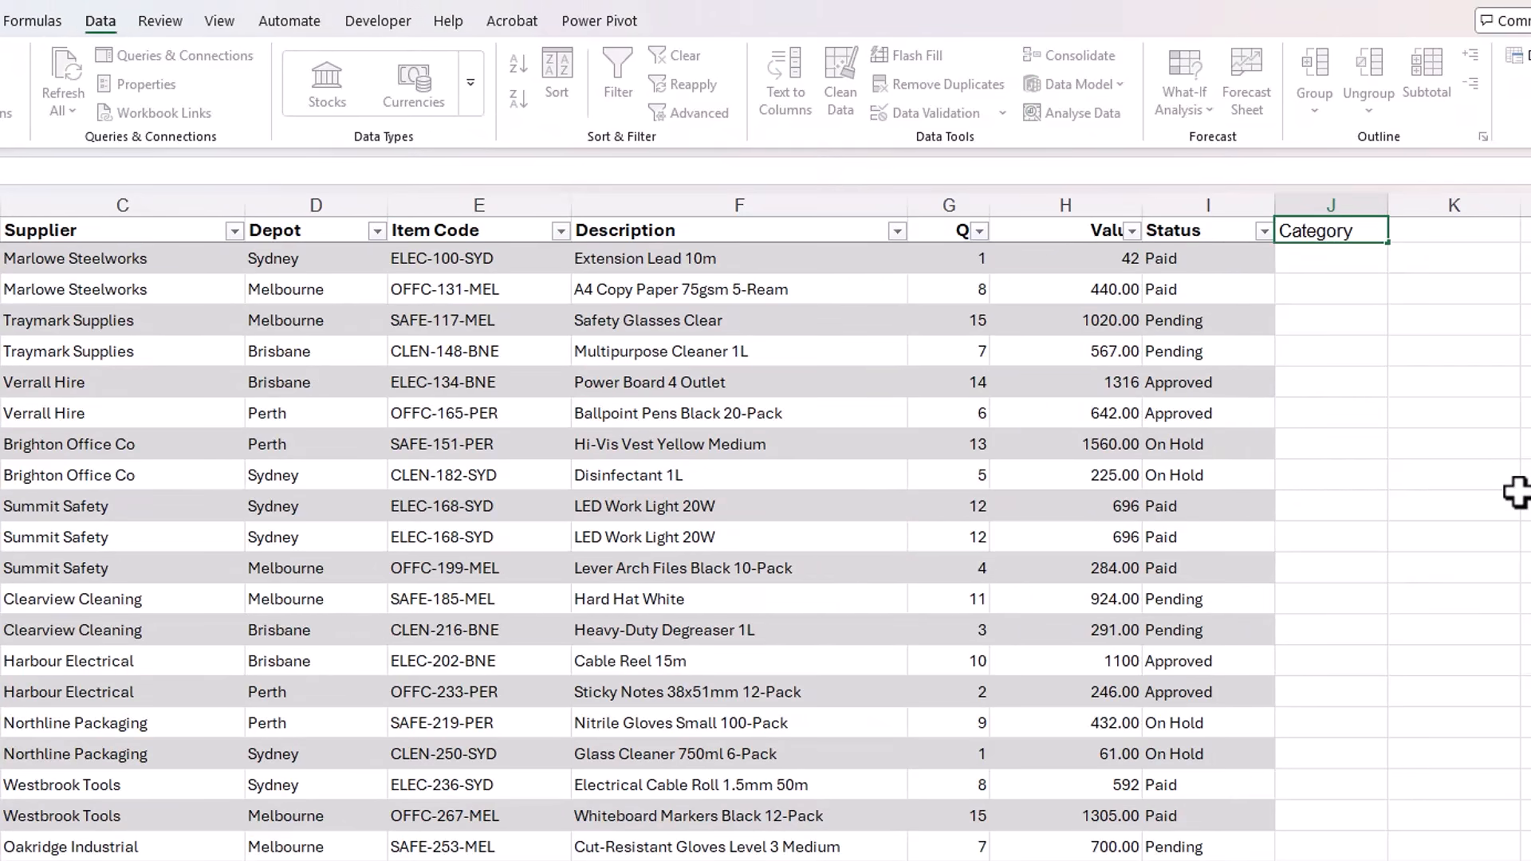
key("Return")
- Fill the Category column with the first four characters of the Item Code using =LEFT([@[Item Code]],4)
type("=le")
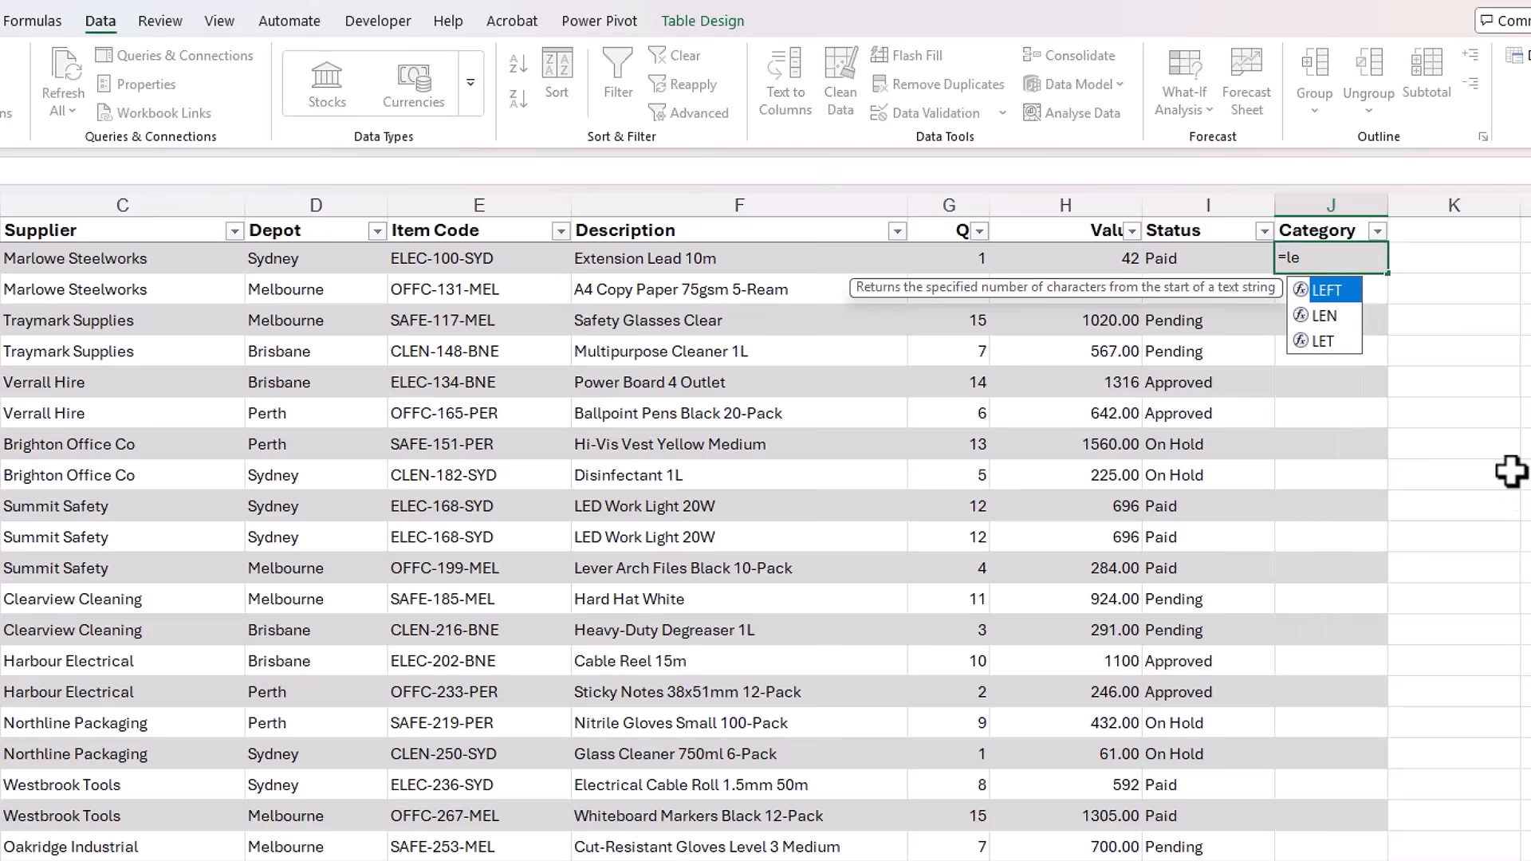
key("Tab")
left_click(481, 261)
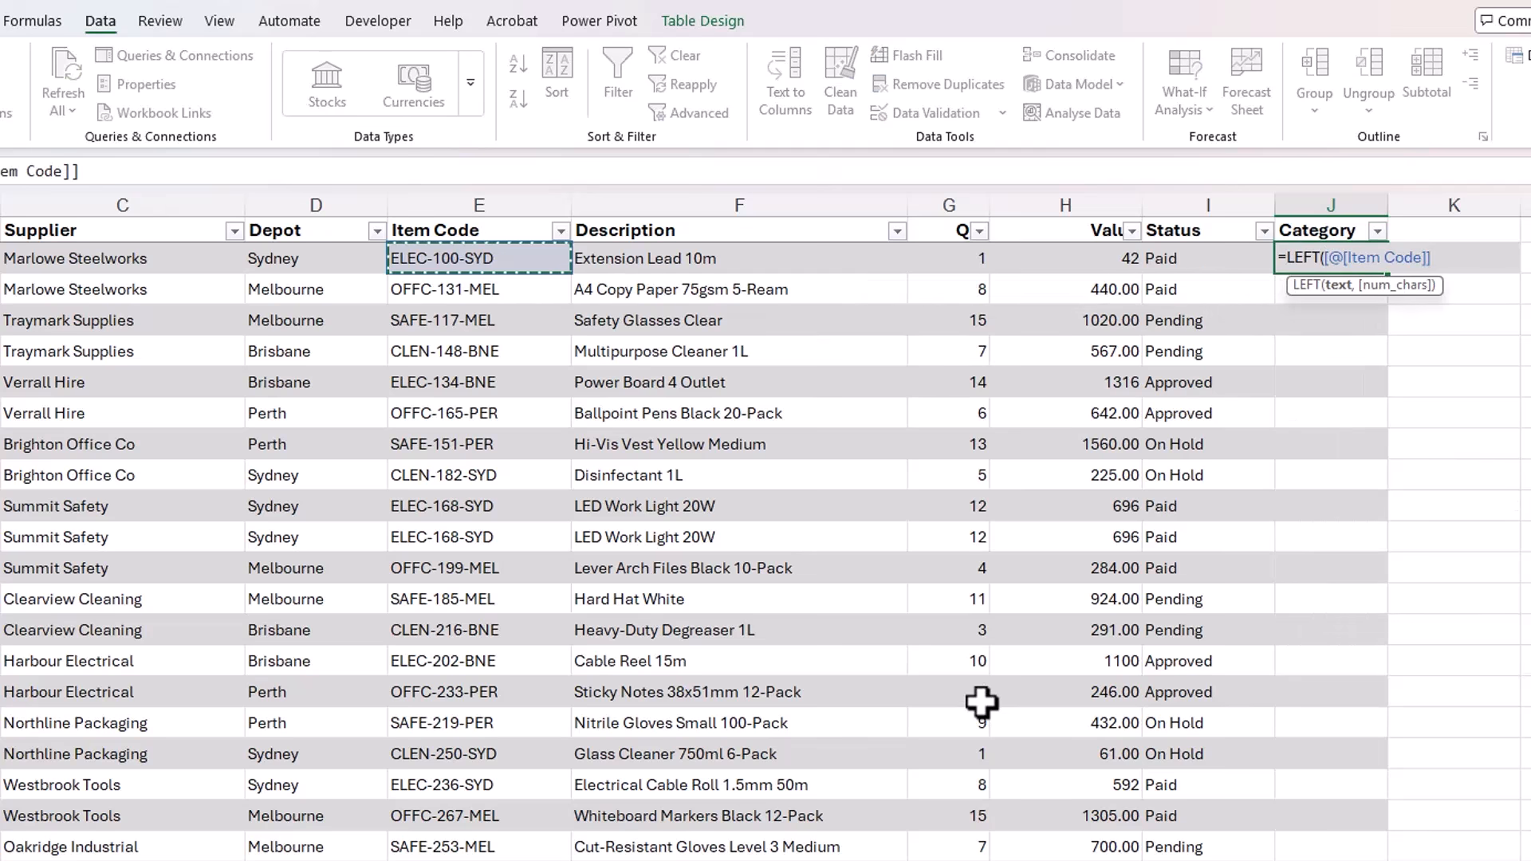
type(",4")
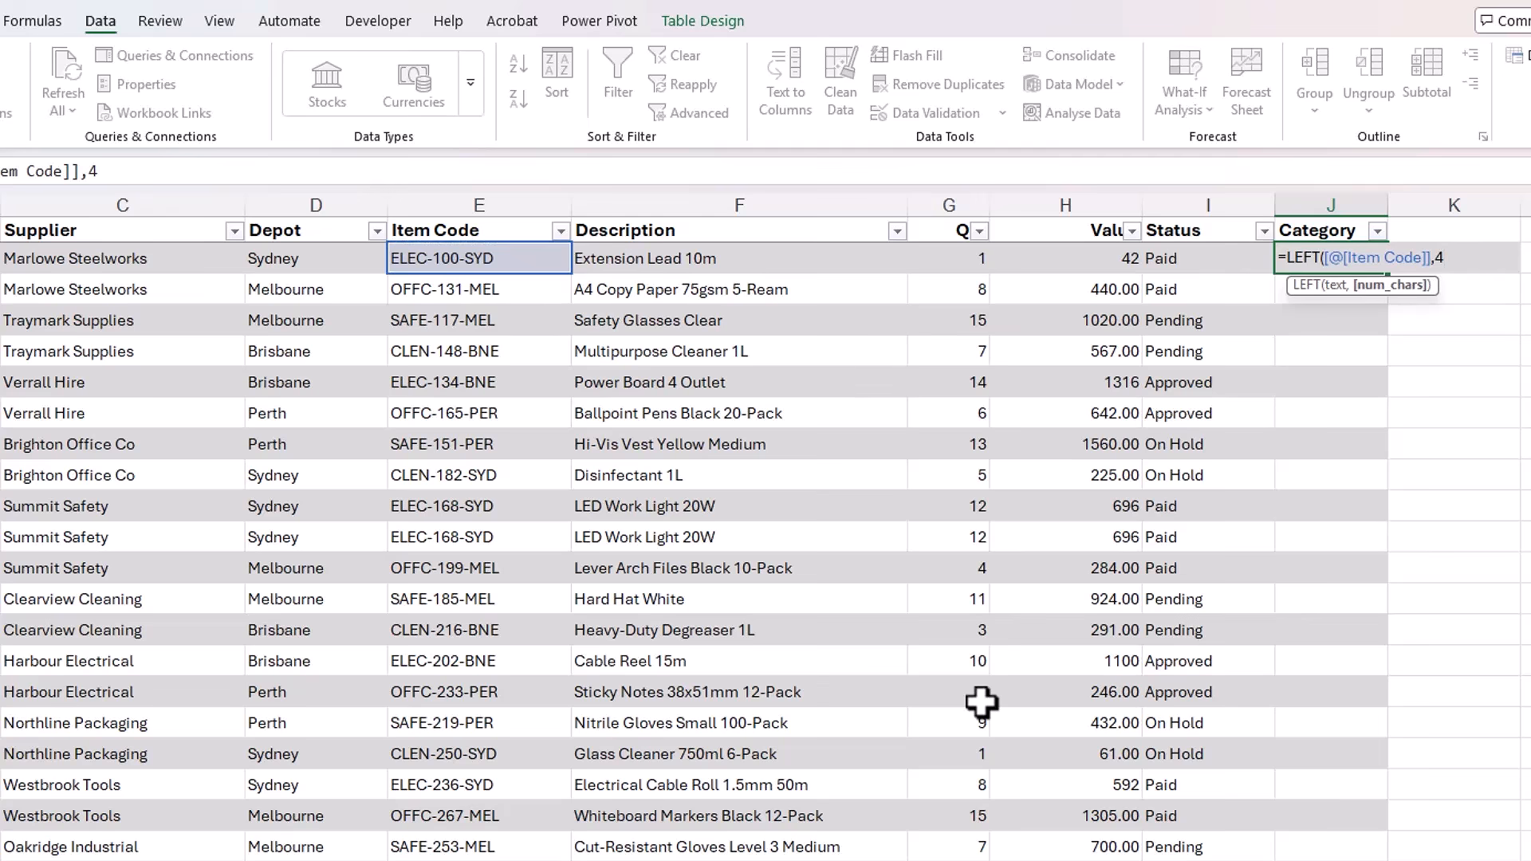
type(")")
key("Return")
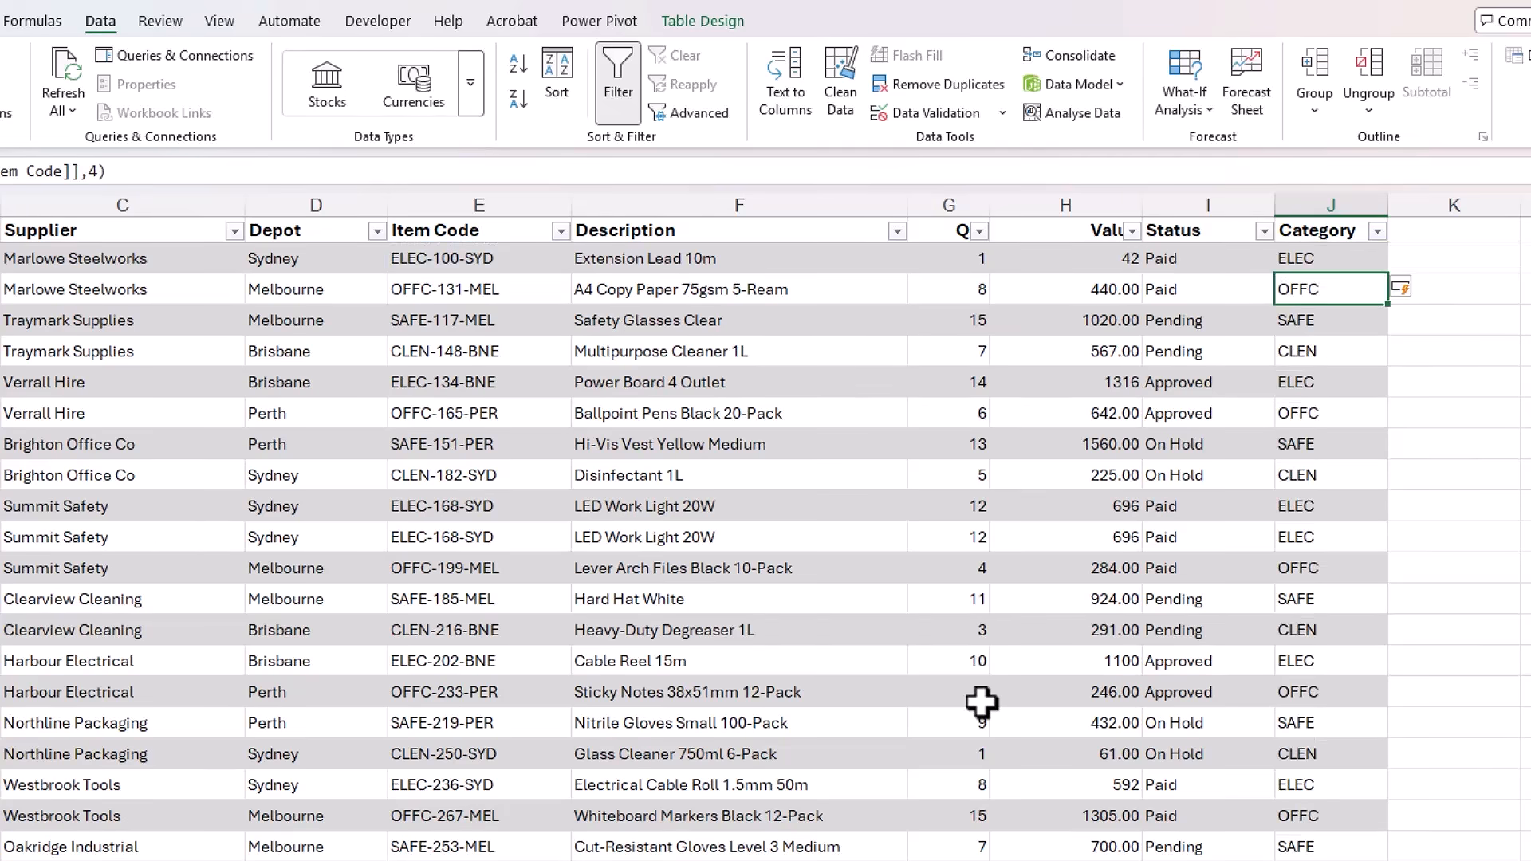
- Convert the Category column's formulas to static values by copying the column and pasting values over it
key("ctrl+space")
scroll(981, 701, "down", 10)
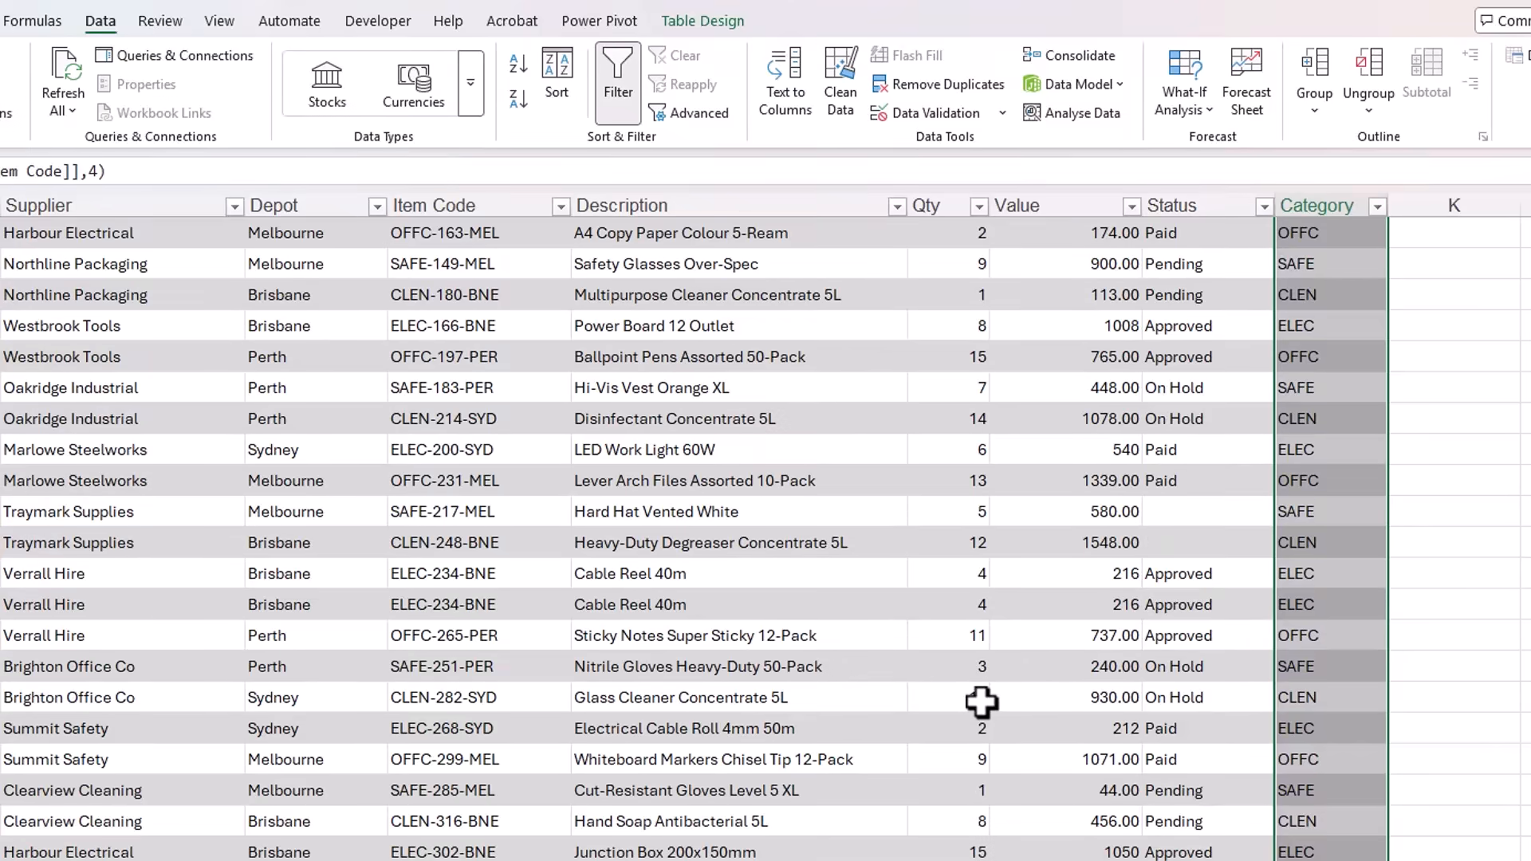
key("ctrl+c")
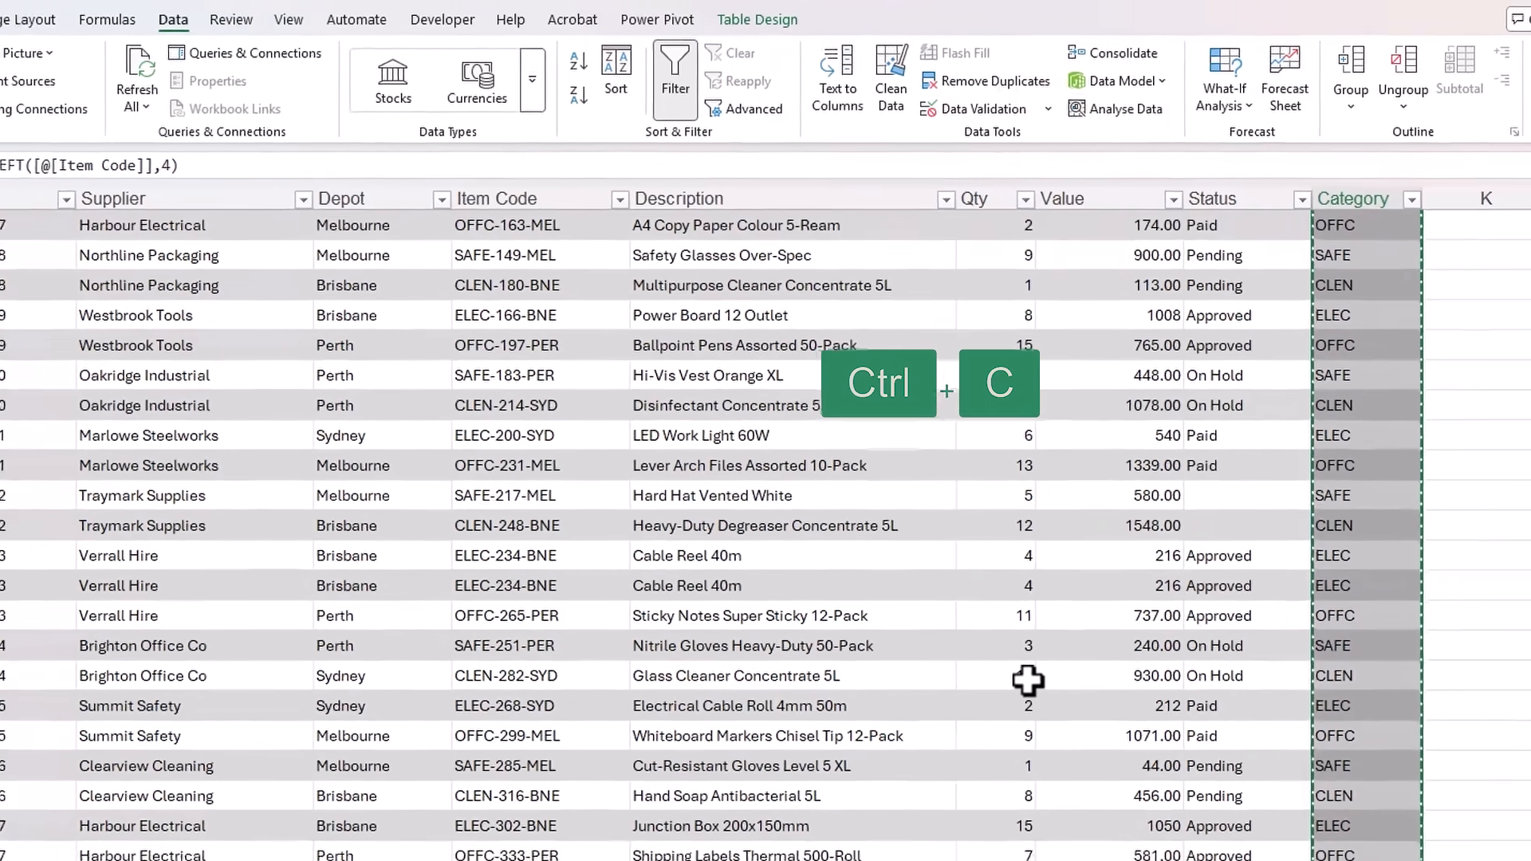
key("ctrl+shift+v")
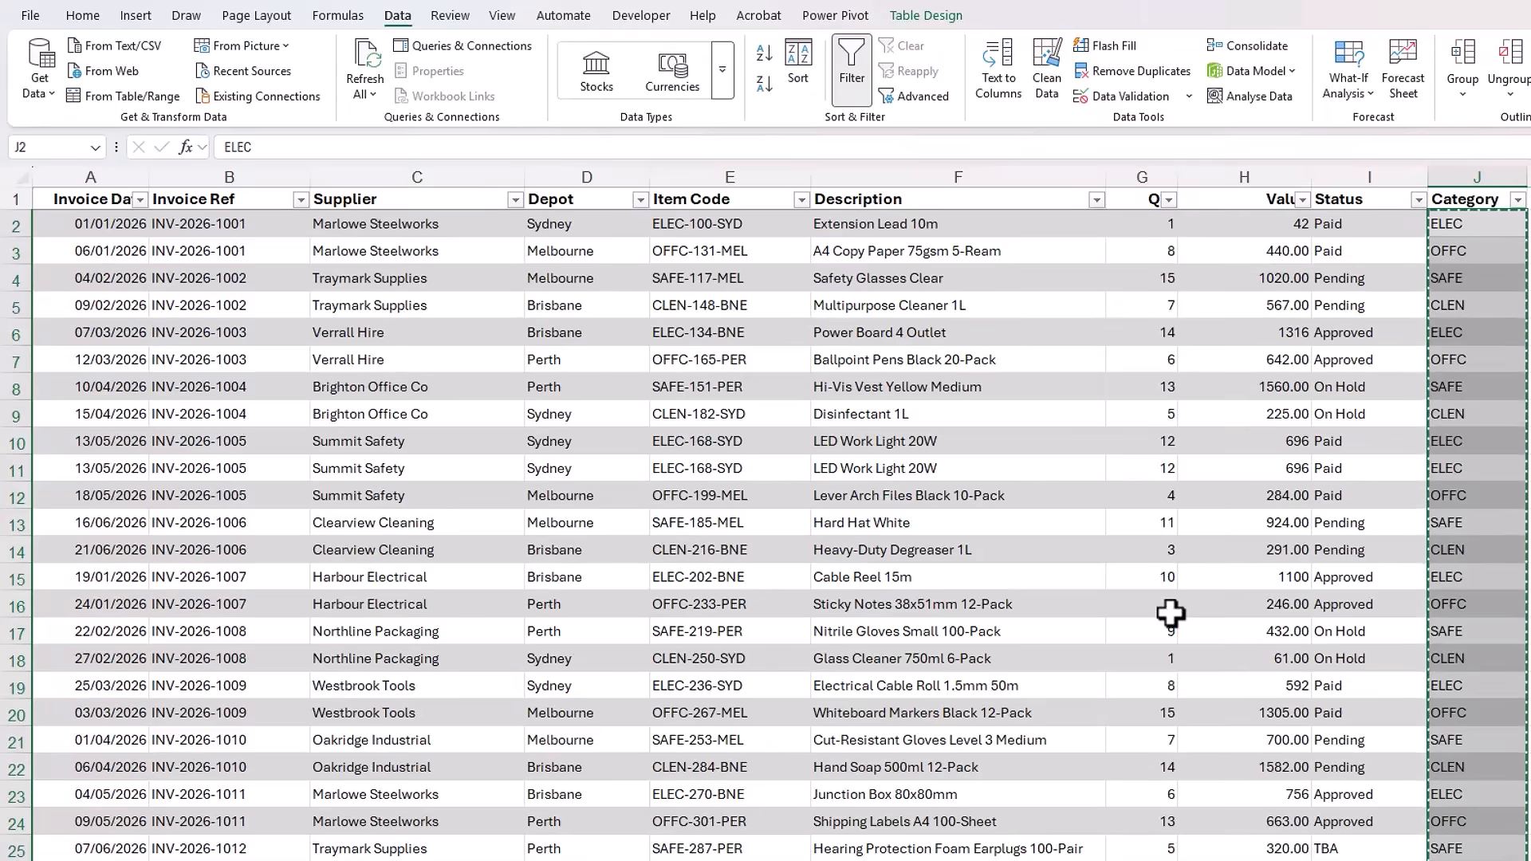
key("shift+BackSpace")
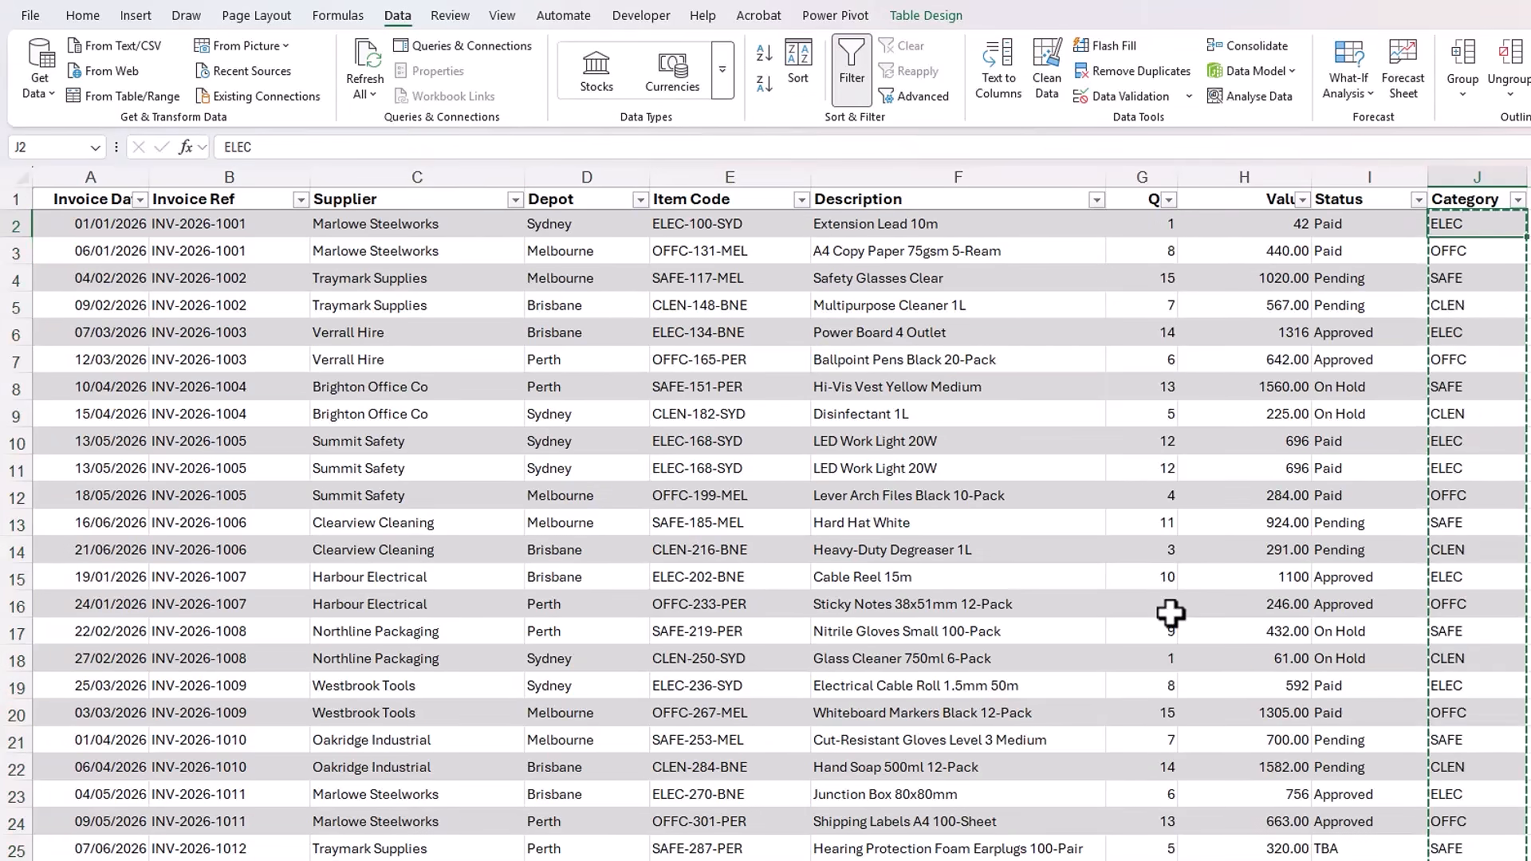
key("Escape")
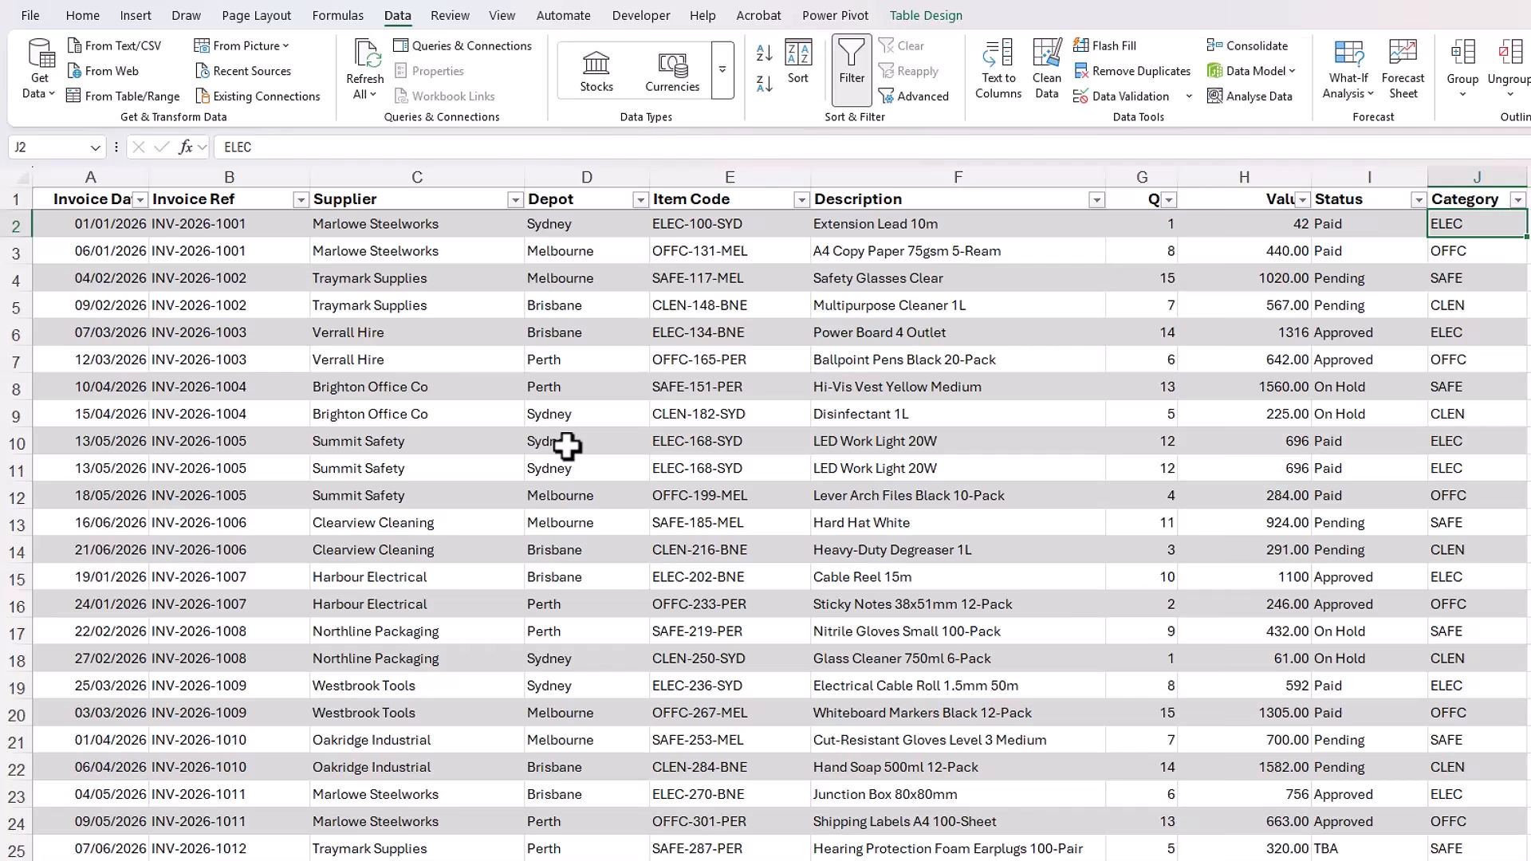
- Remove duplicate rows from the invoice table, comparing all columns from Invoice Date to Category
left_click(239, 226)
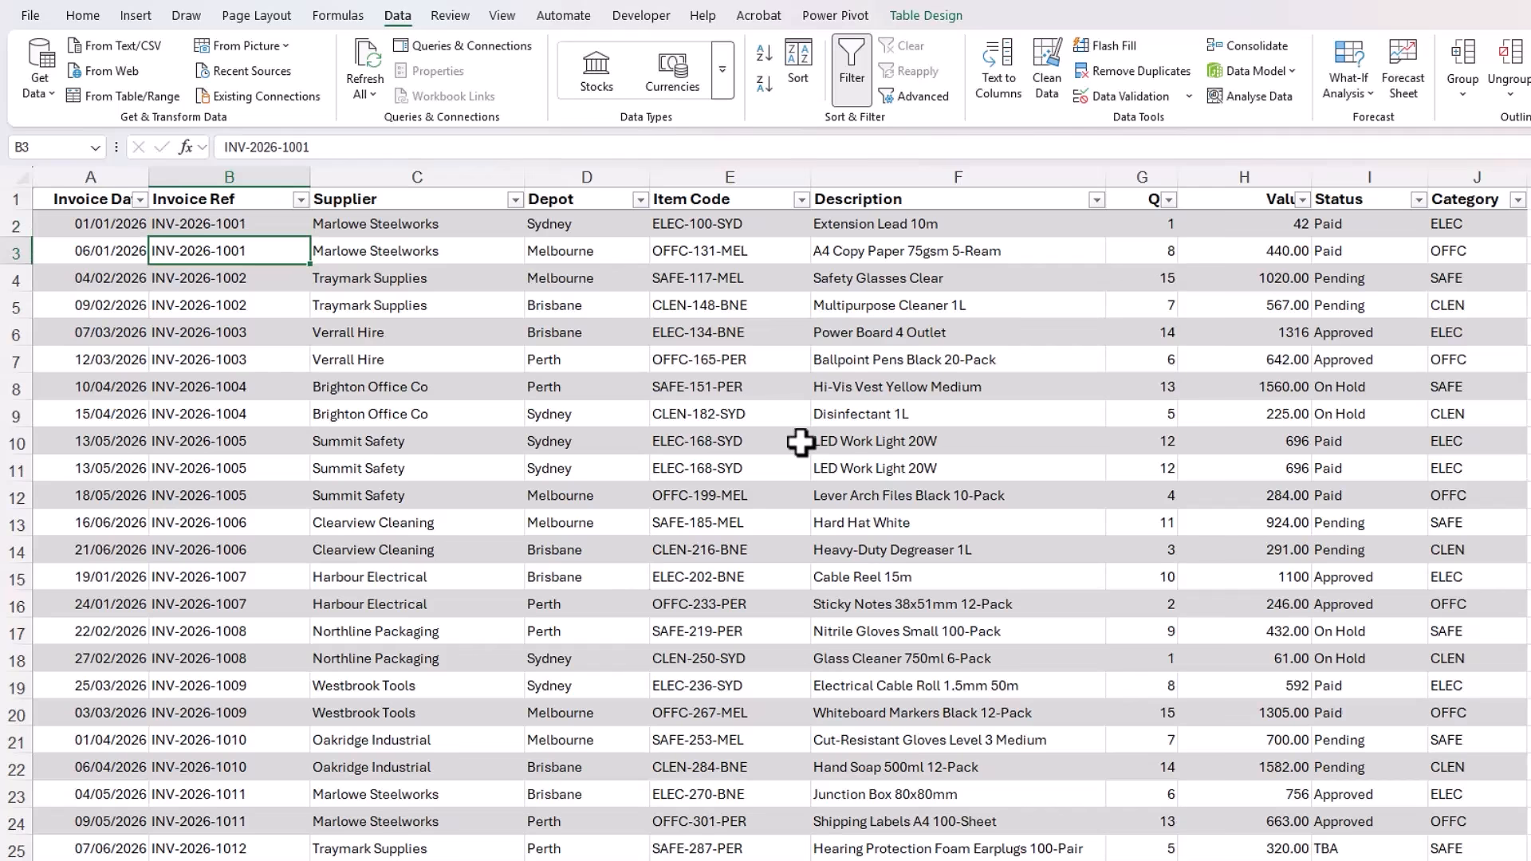
key("Down")
left_click(1141, 74)
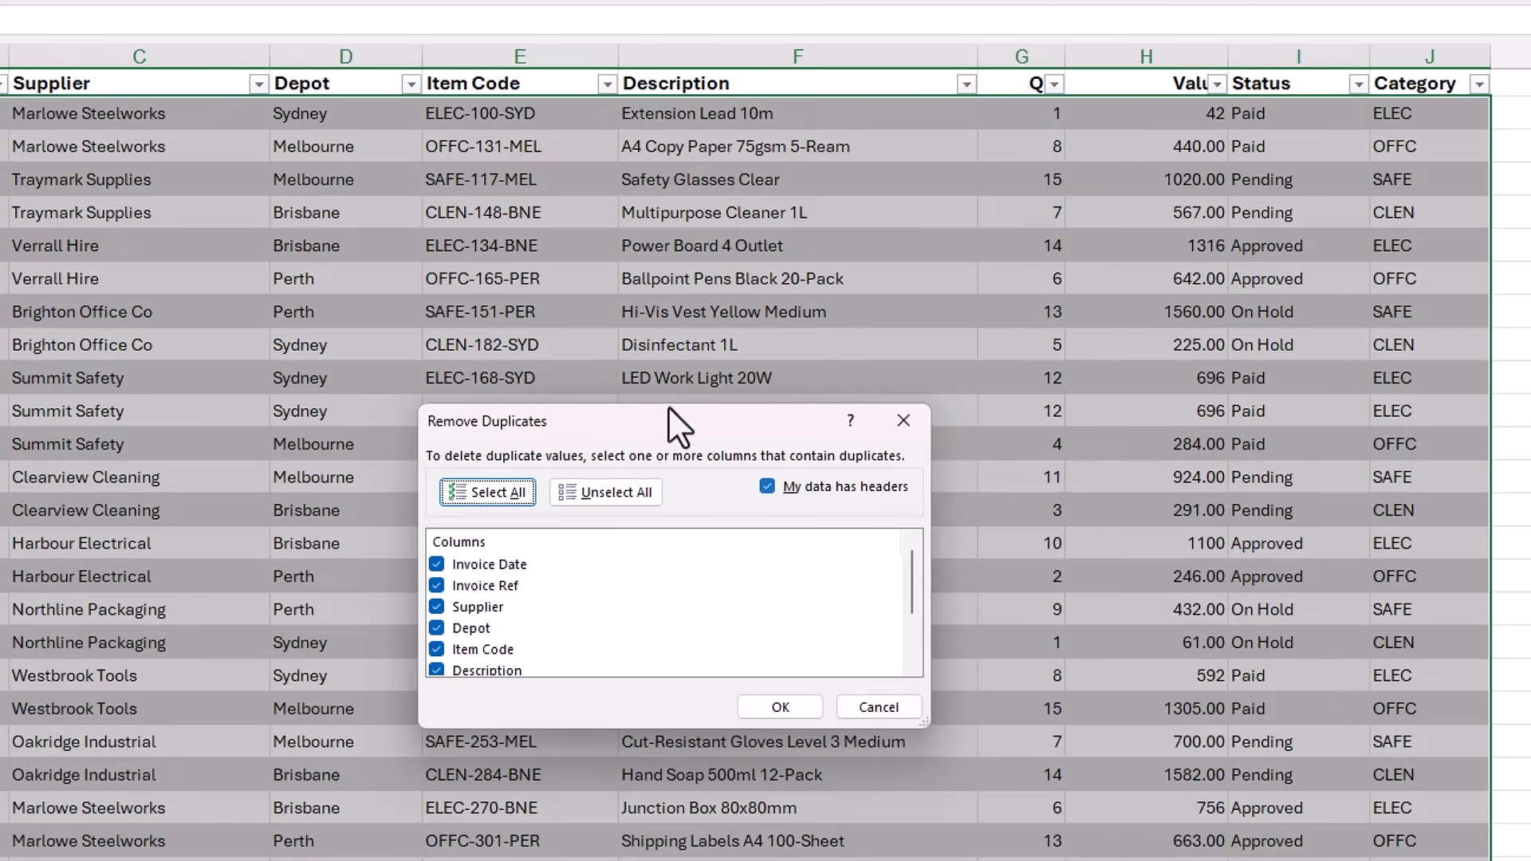
left_click_drag(669, 407, 677, 280)
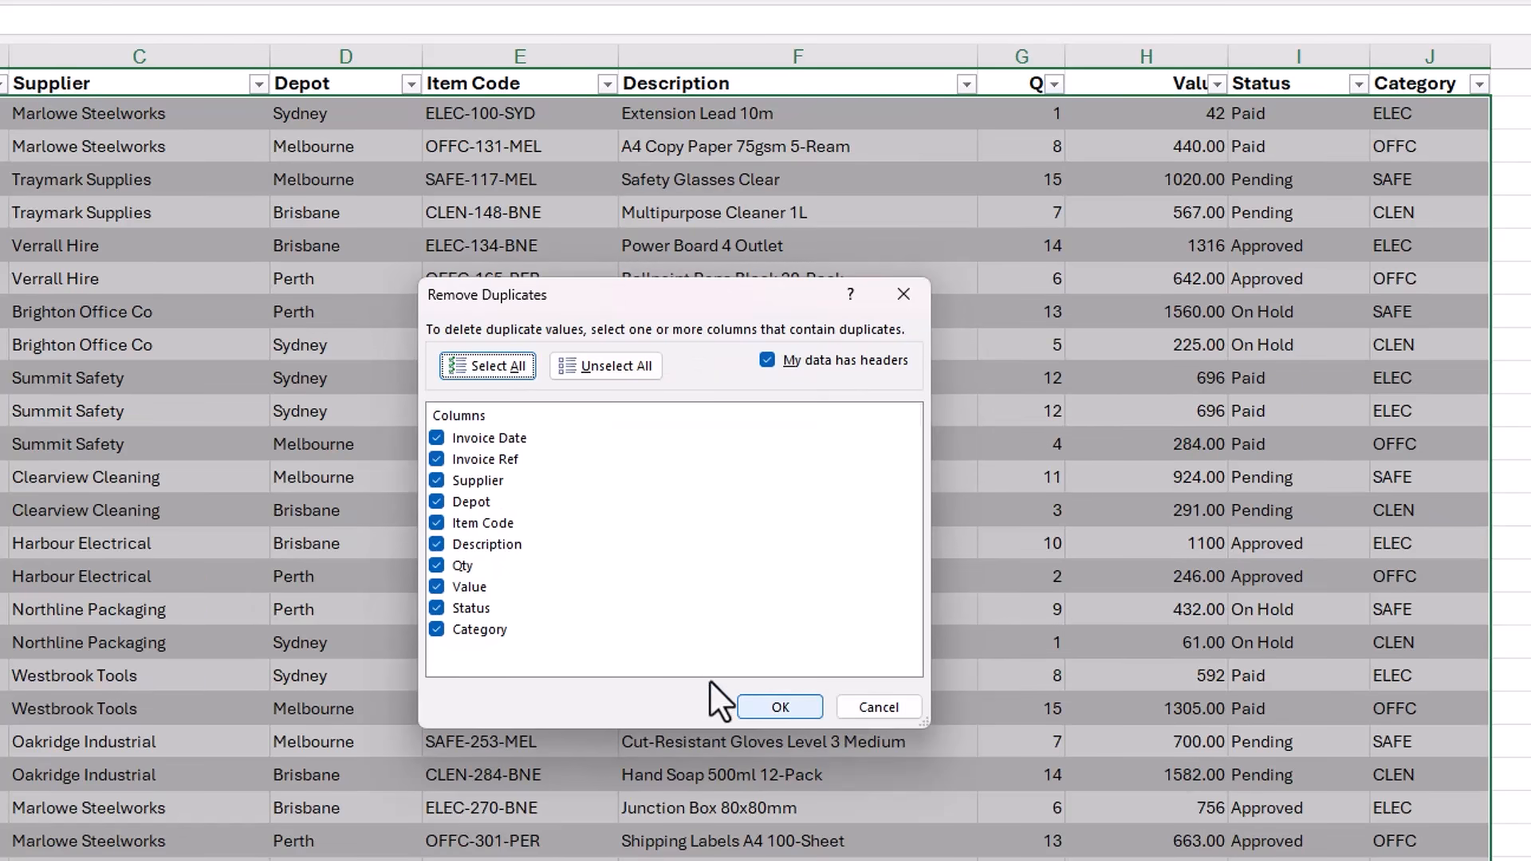
left_click(767, 707)
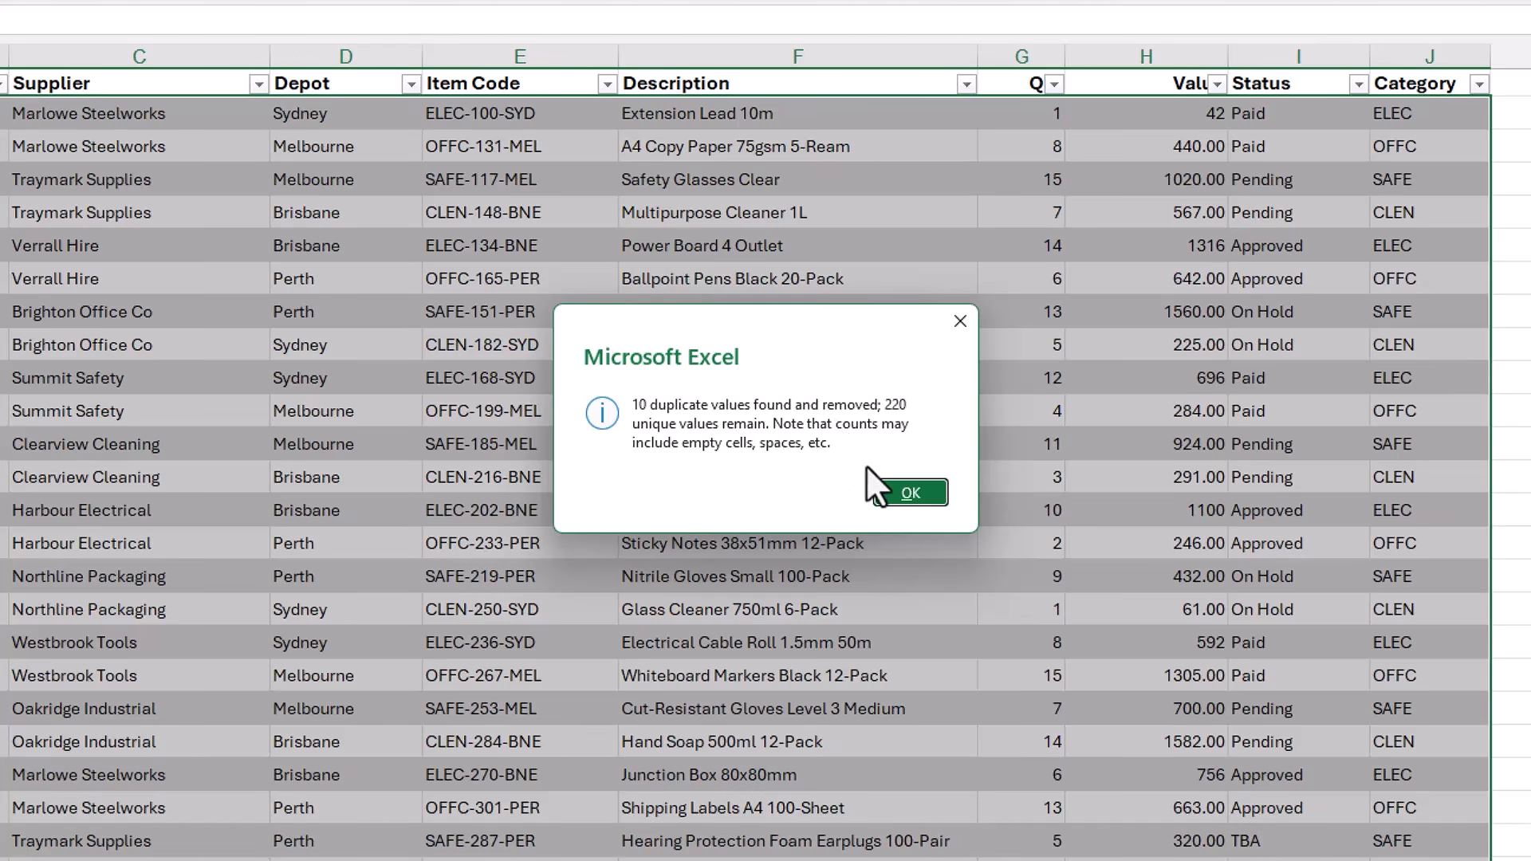
left_click(881, 484)
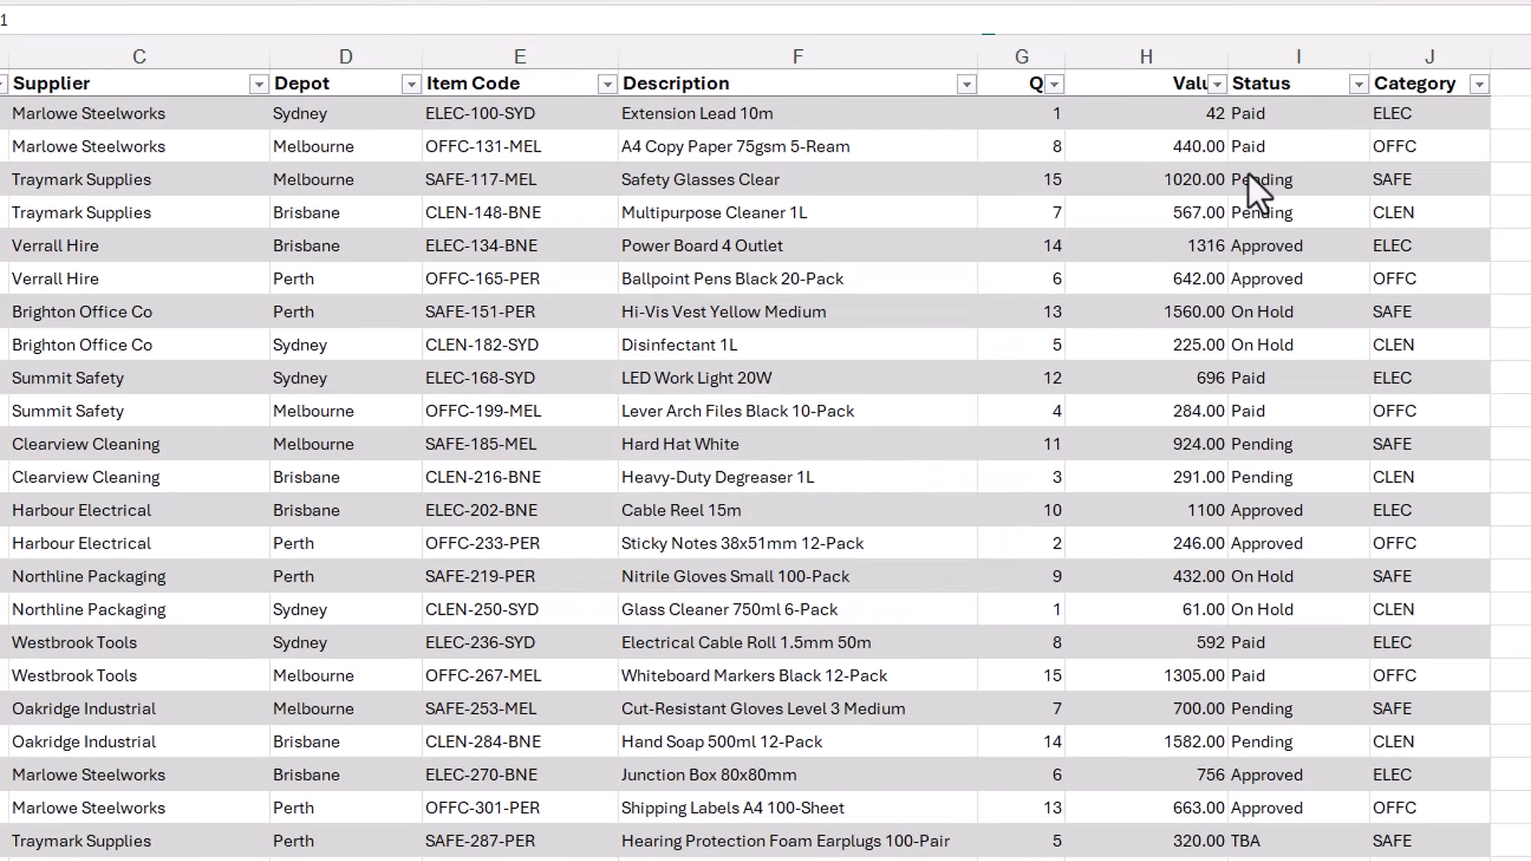
- Filter the Status column to blanks only and fill all the blank Status cells with TBA
left_click(1360, 82)
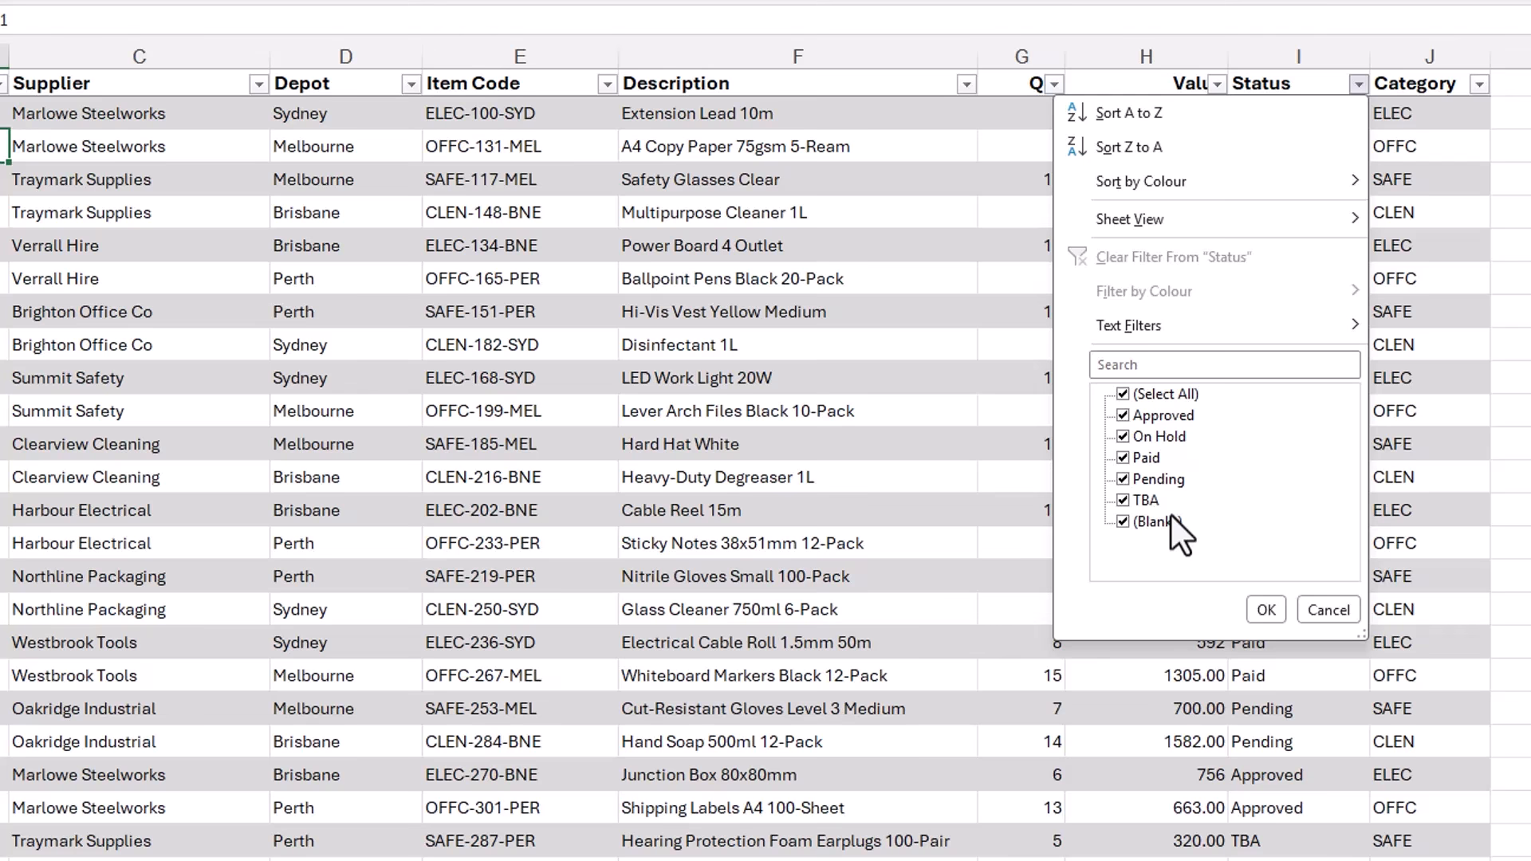
left_click(1123, 394)
left_click(1123, 522)
left_click(1266, 609)
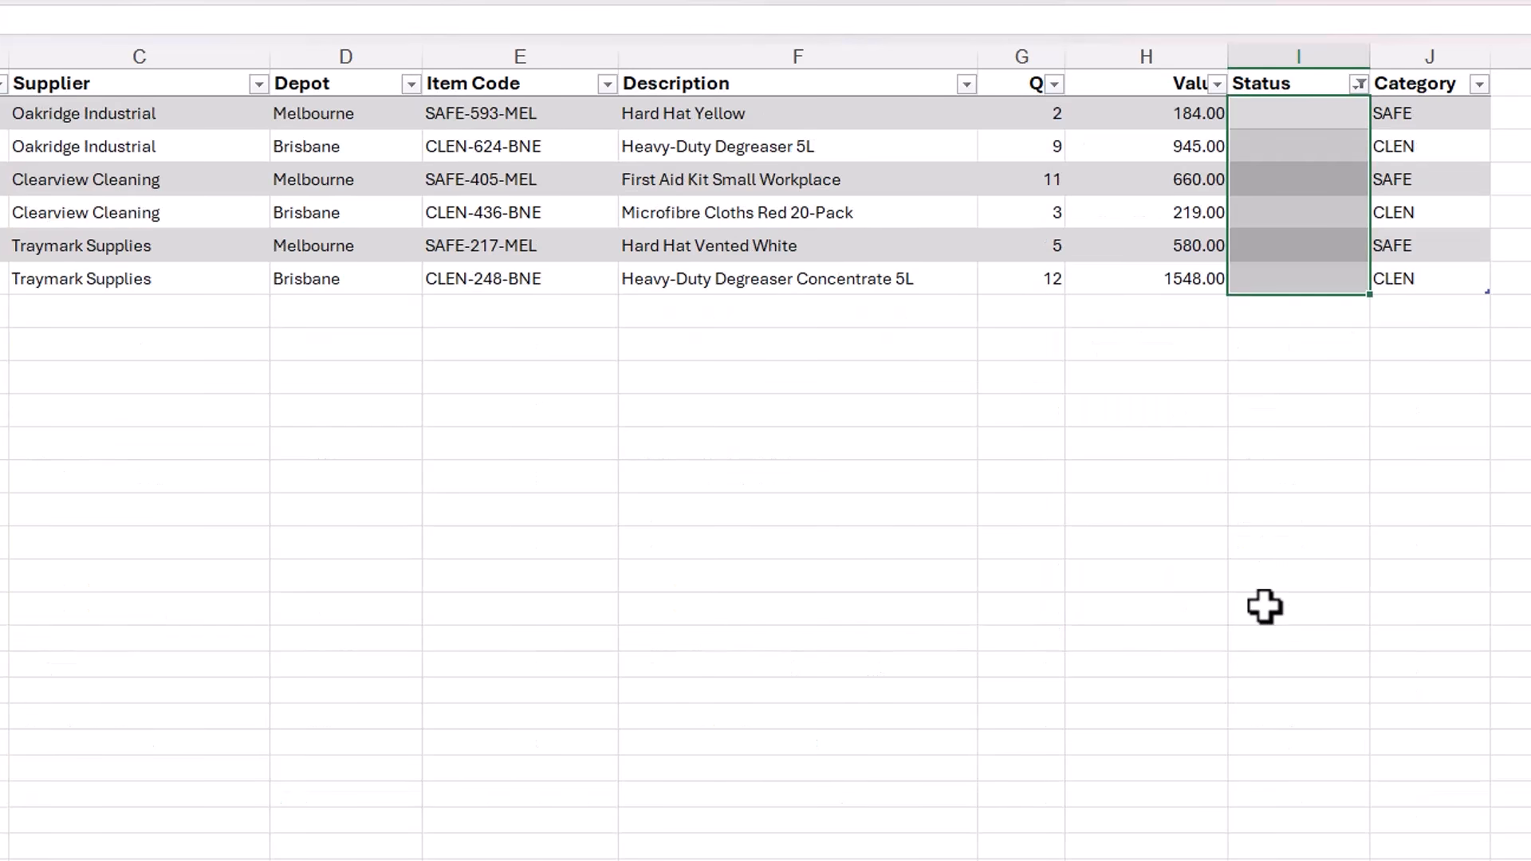
type("TBA")
key("ctrl+Return")
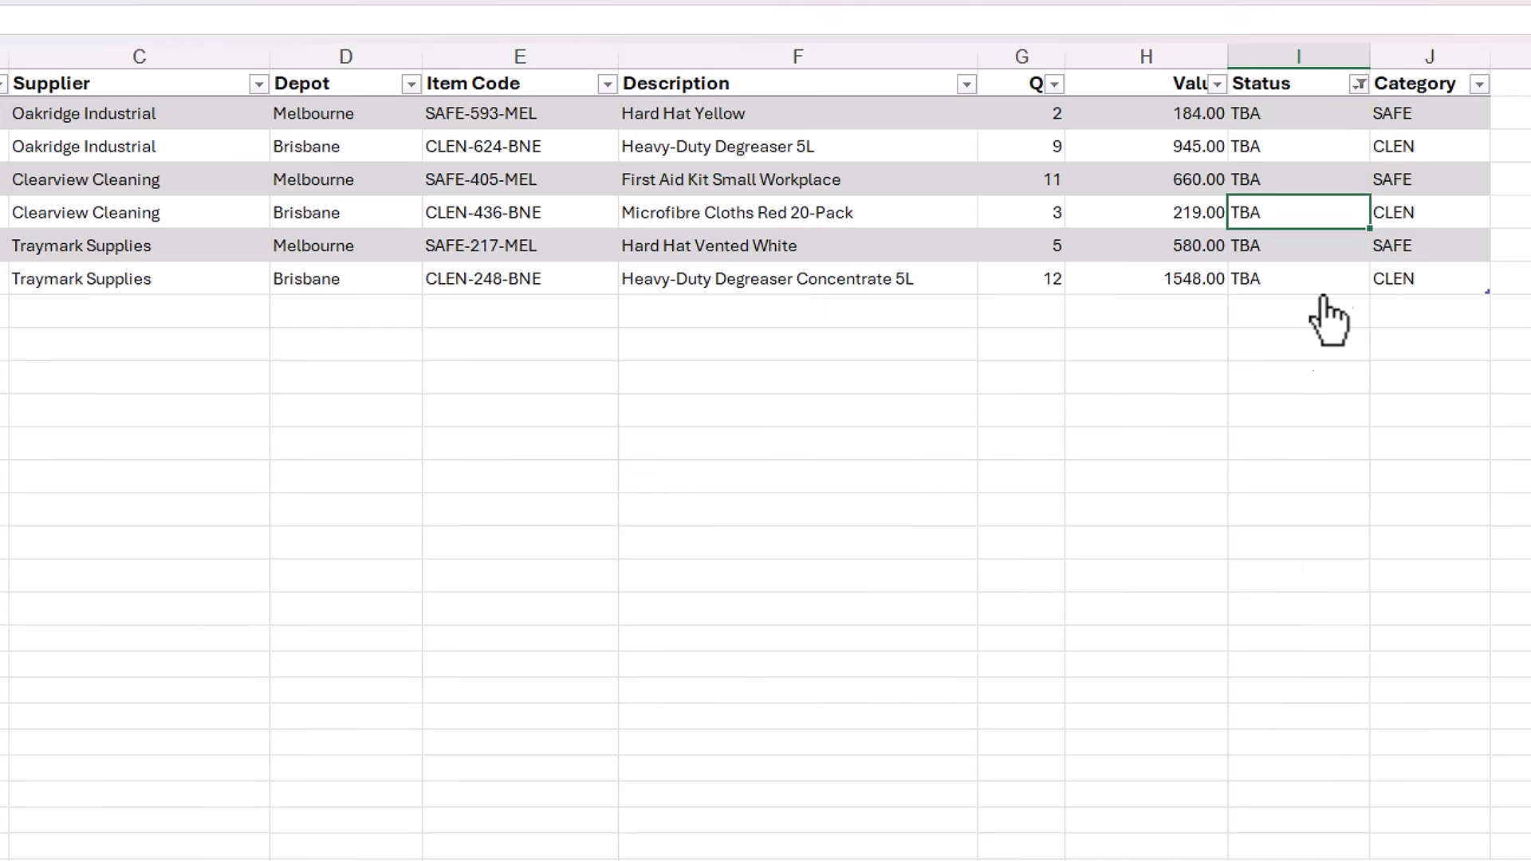
- Clear the filter from the Status column and check its list of filter values for remaining blanks
left_click(1359, 83)
left_click(1228, 255)
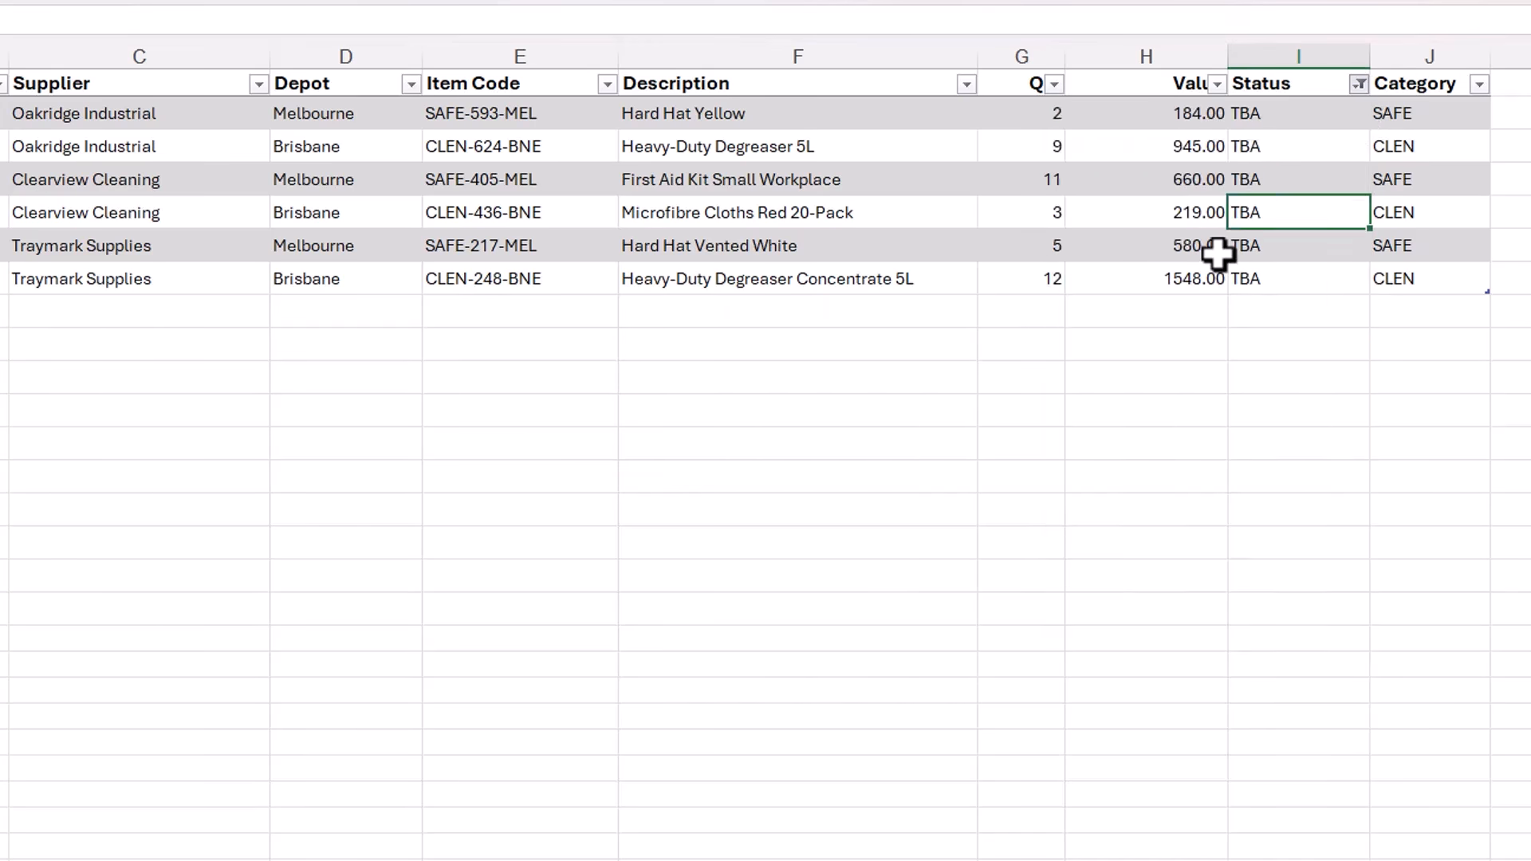
left_click(1358, 84)
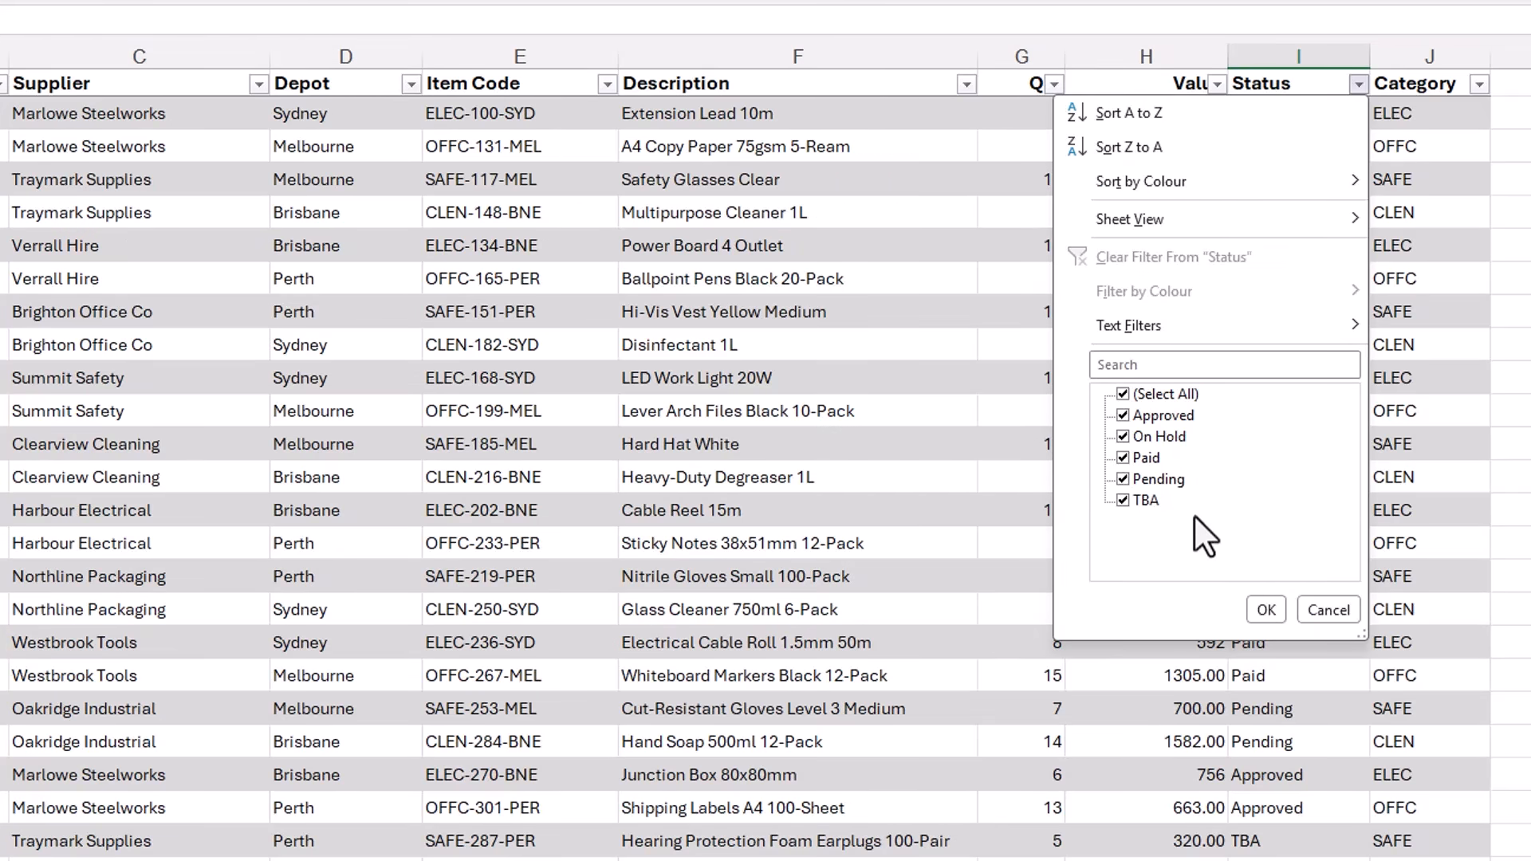
left_click(1327, 611)
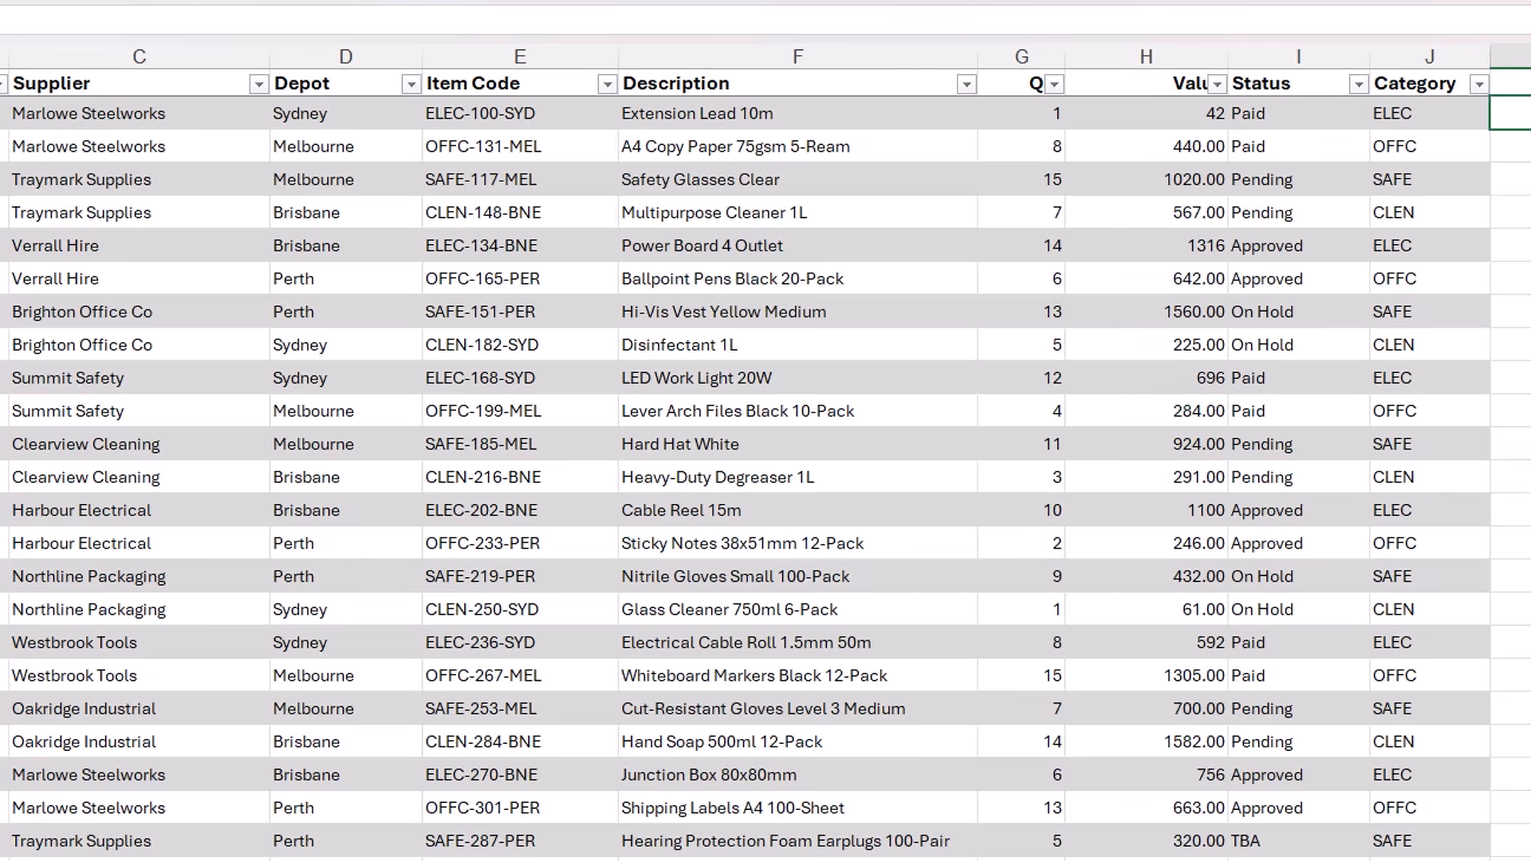
type("=is")
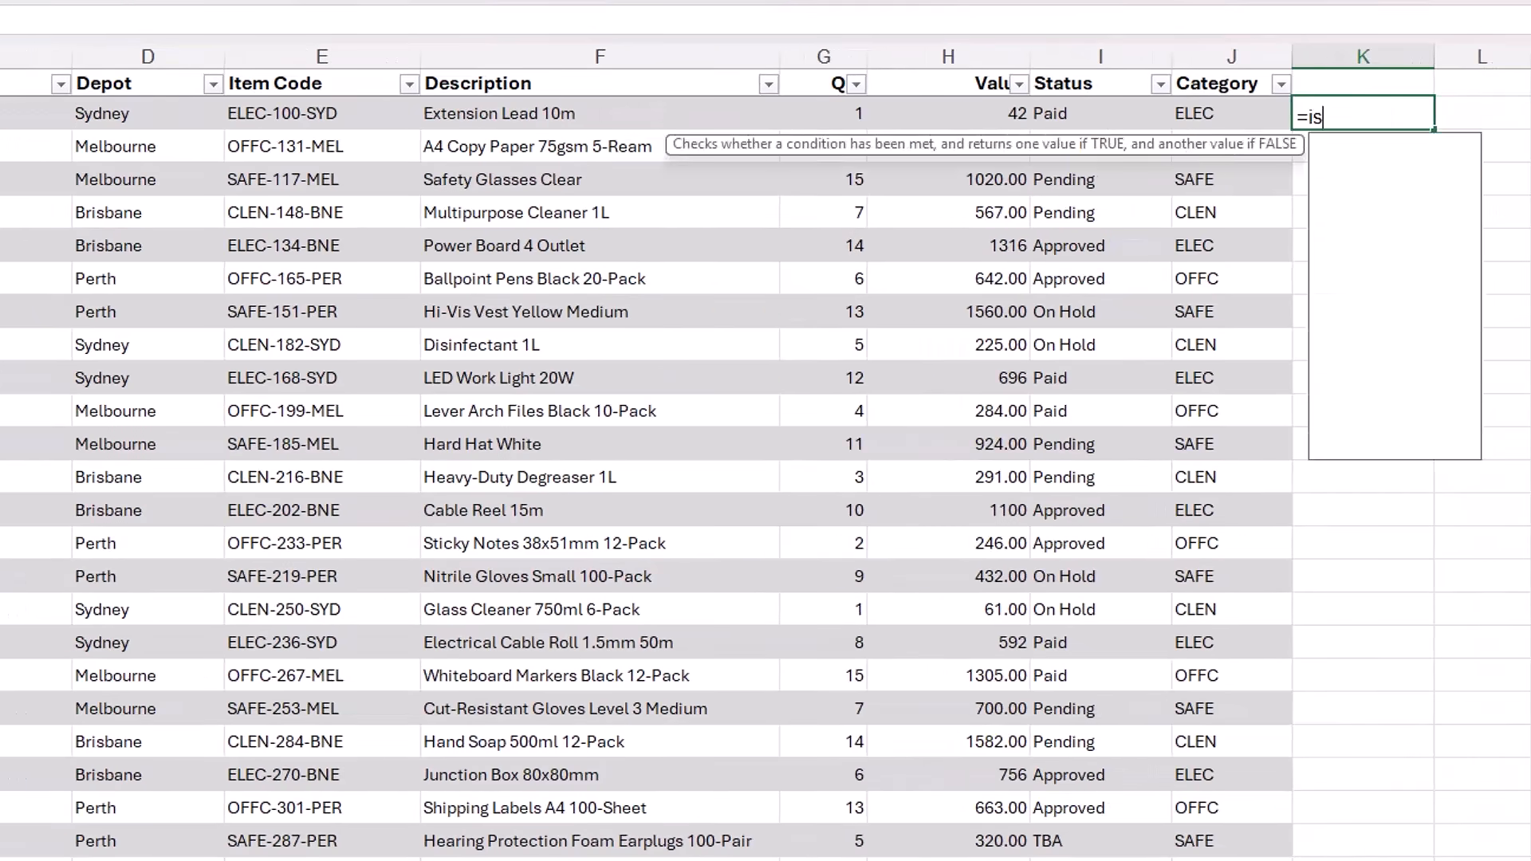
type("num")
key("Tab")
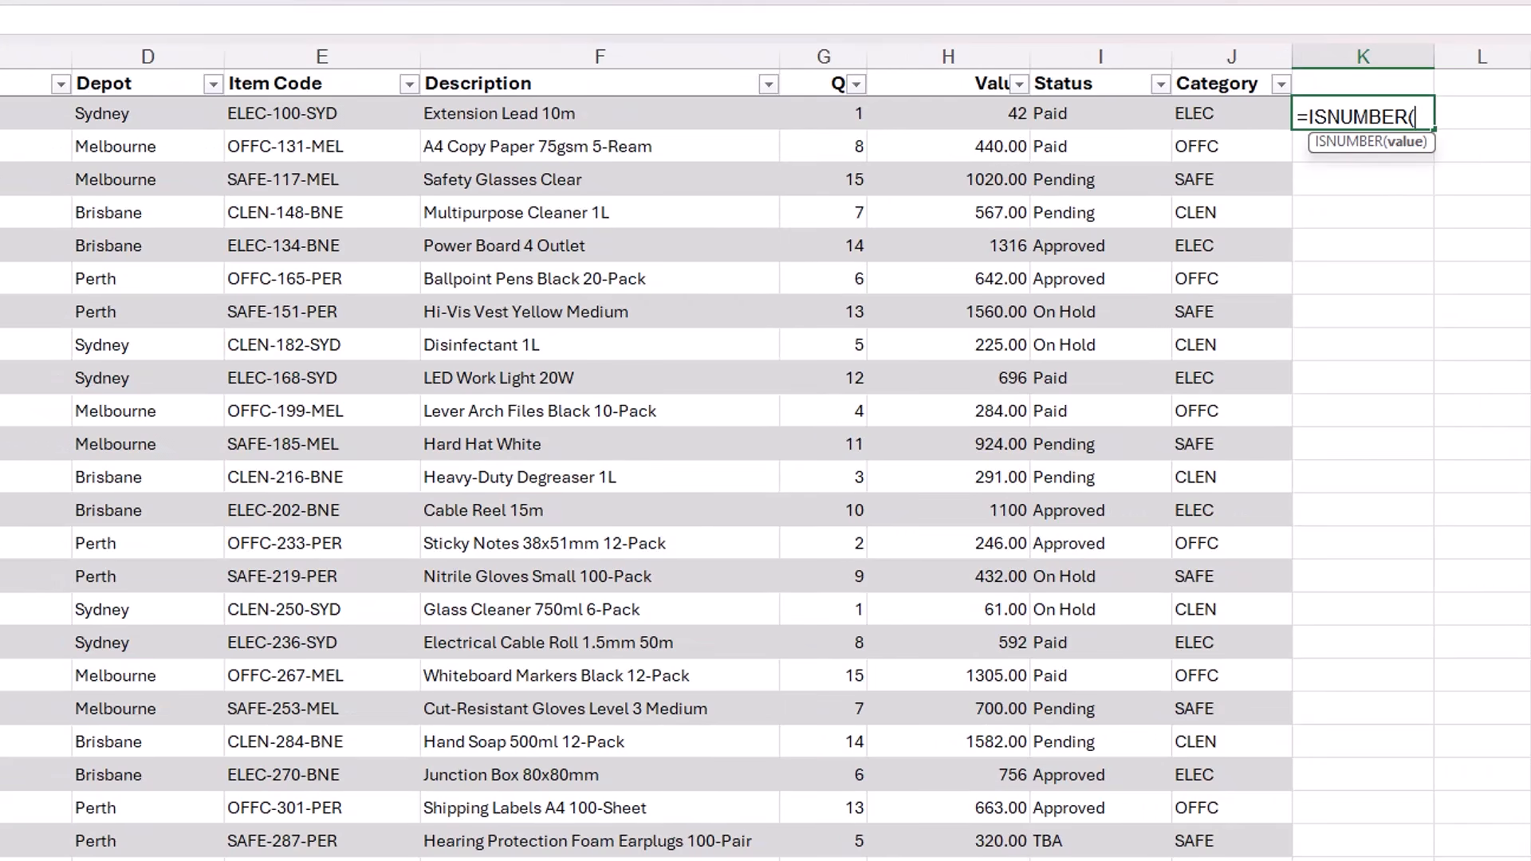
key("Left")
key("Left")
key("Left")
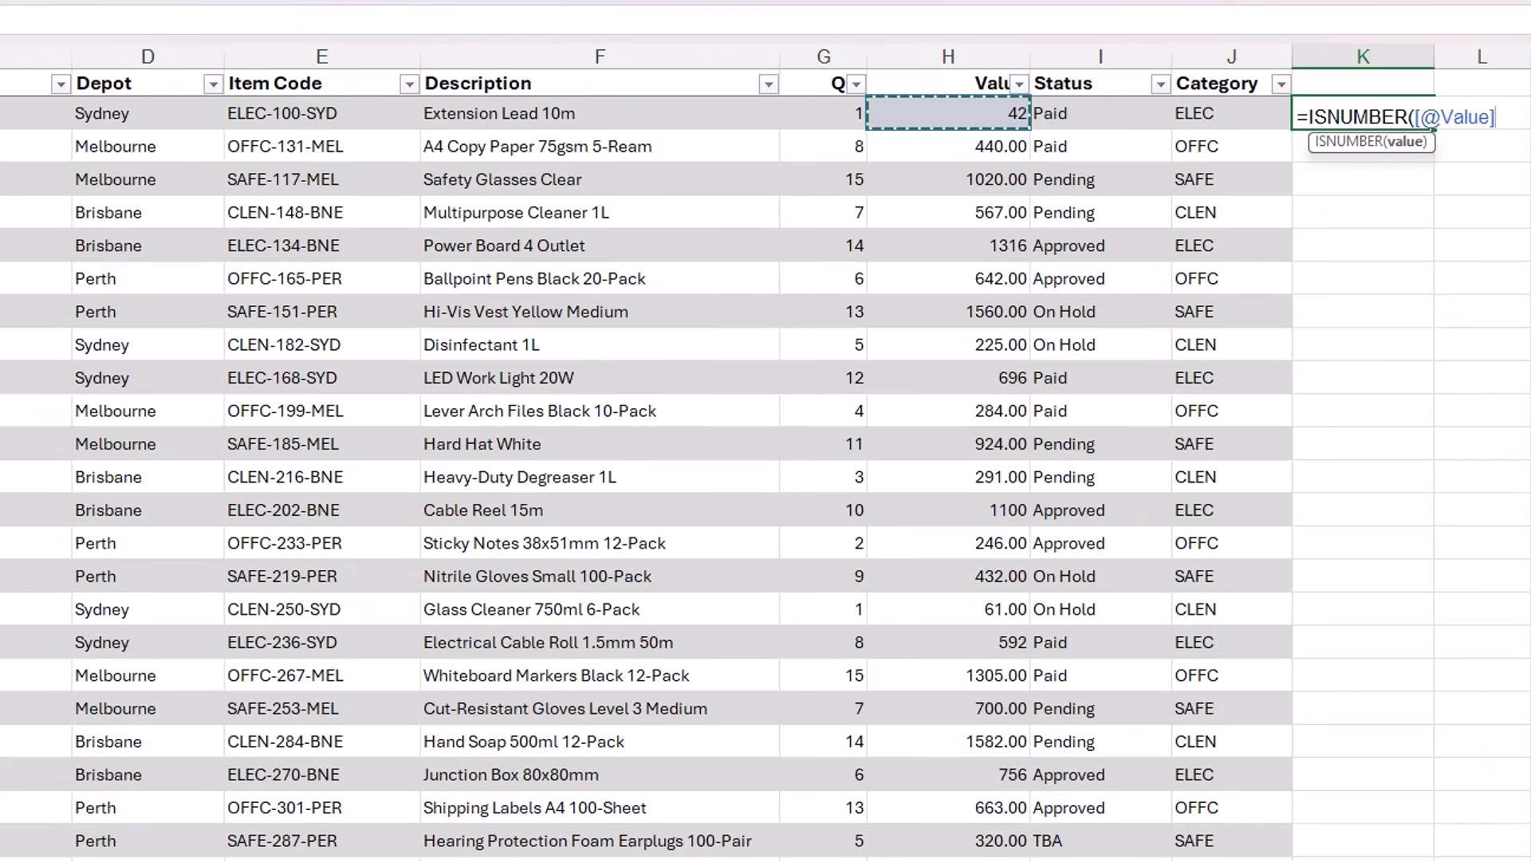
type(")")
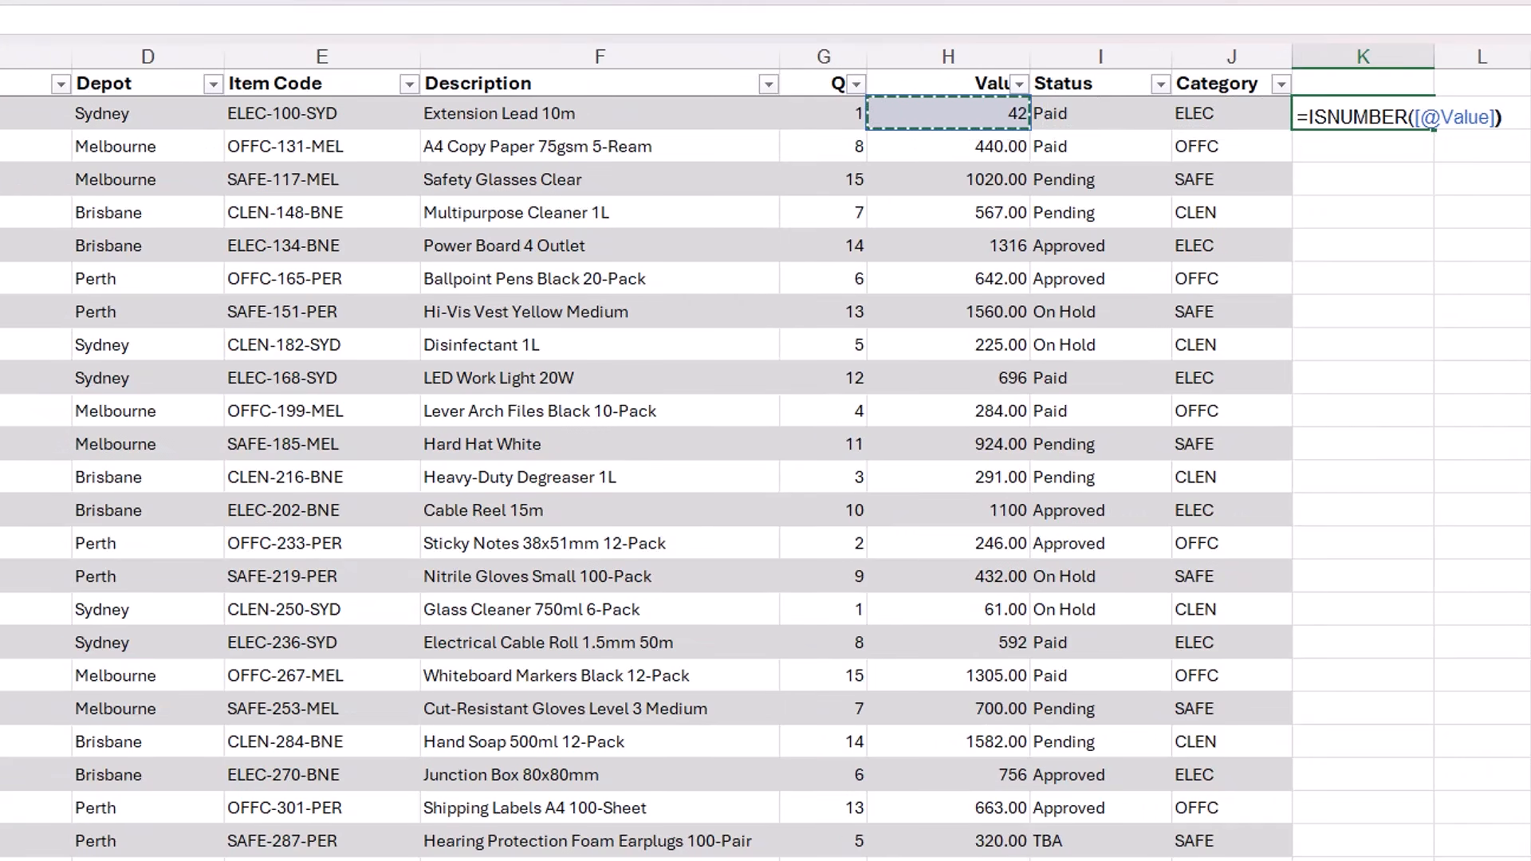
key("Return")
key("Up")
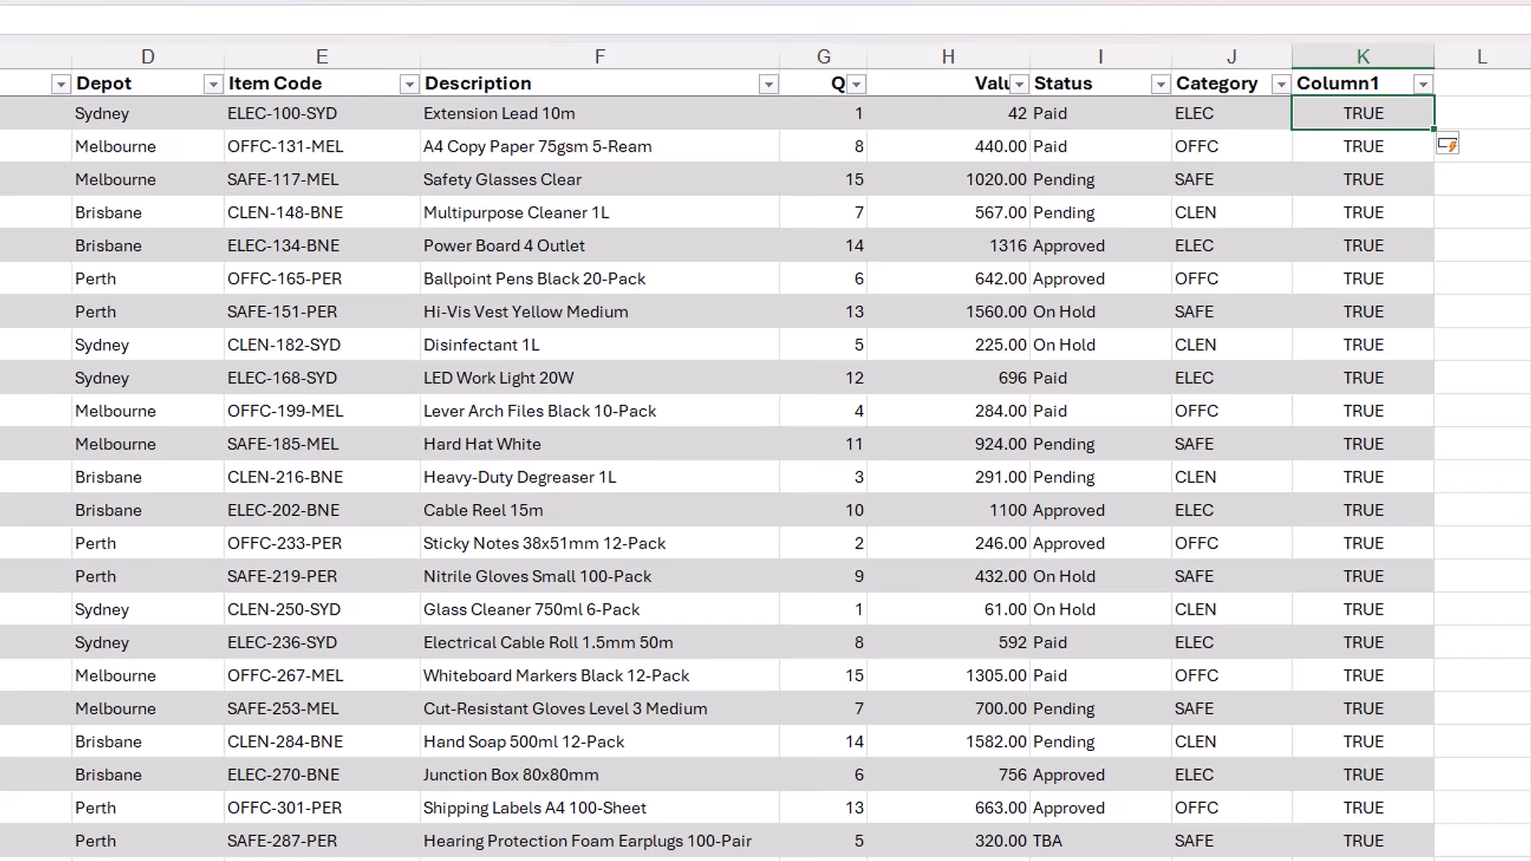
key("F2")
key("Home")
key("Right")
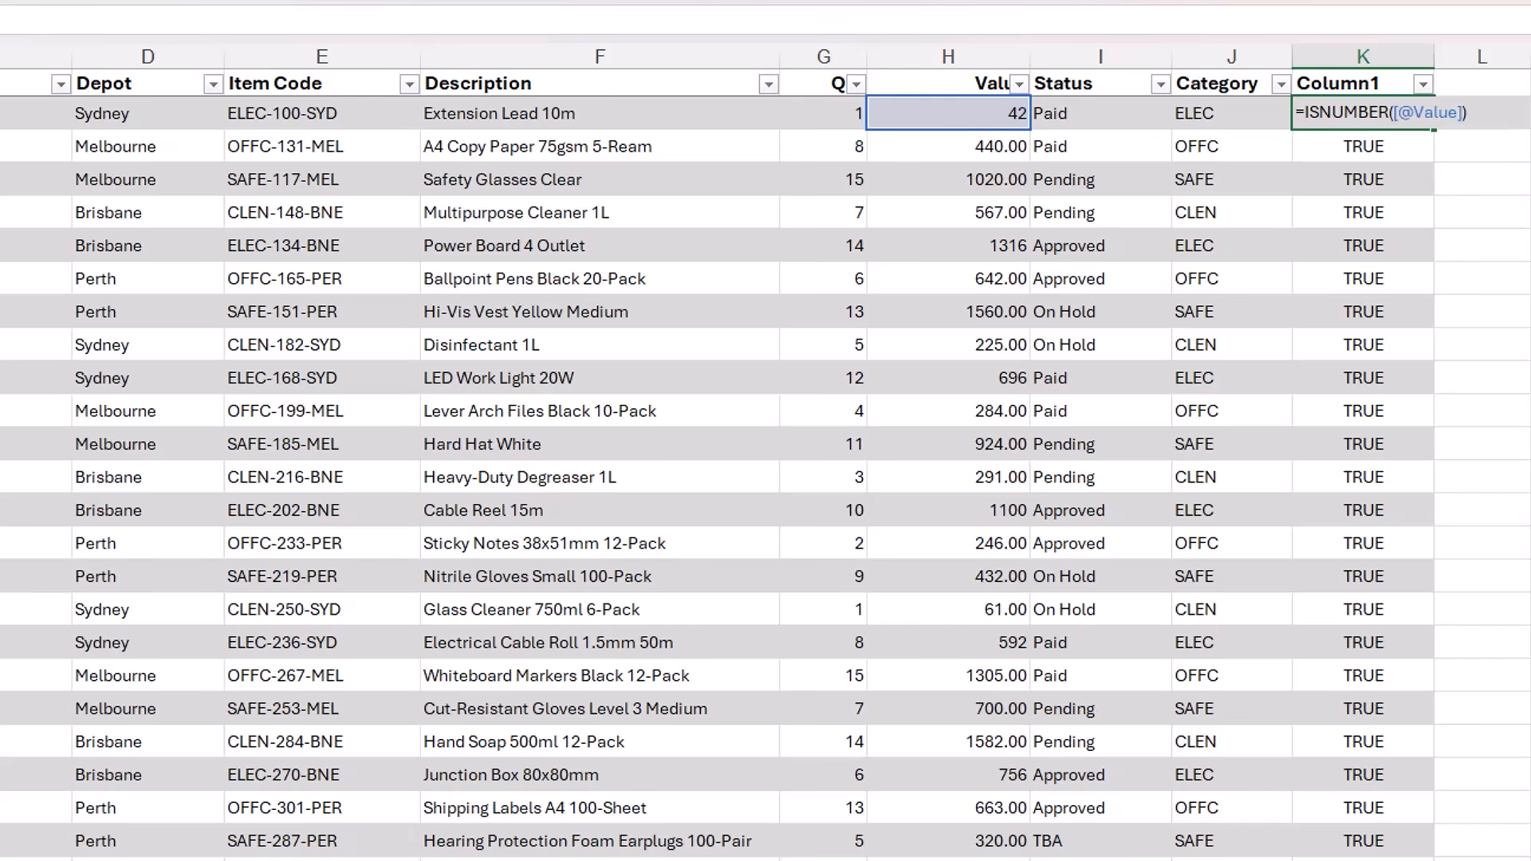
type("--")
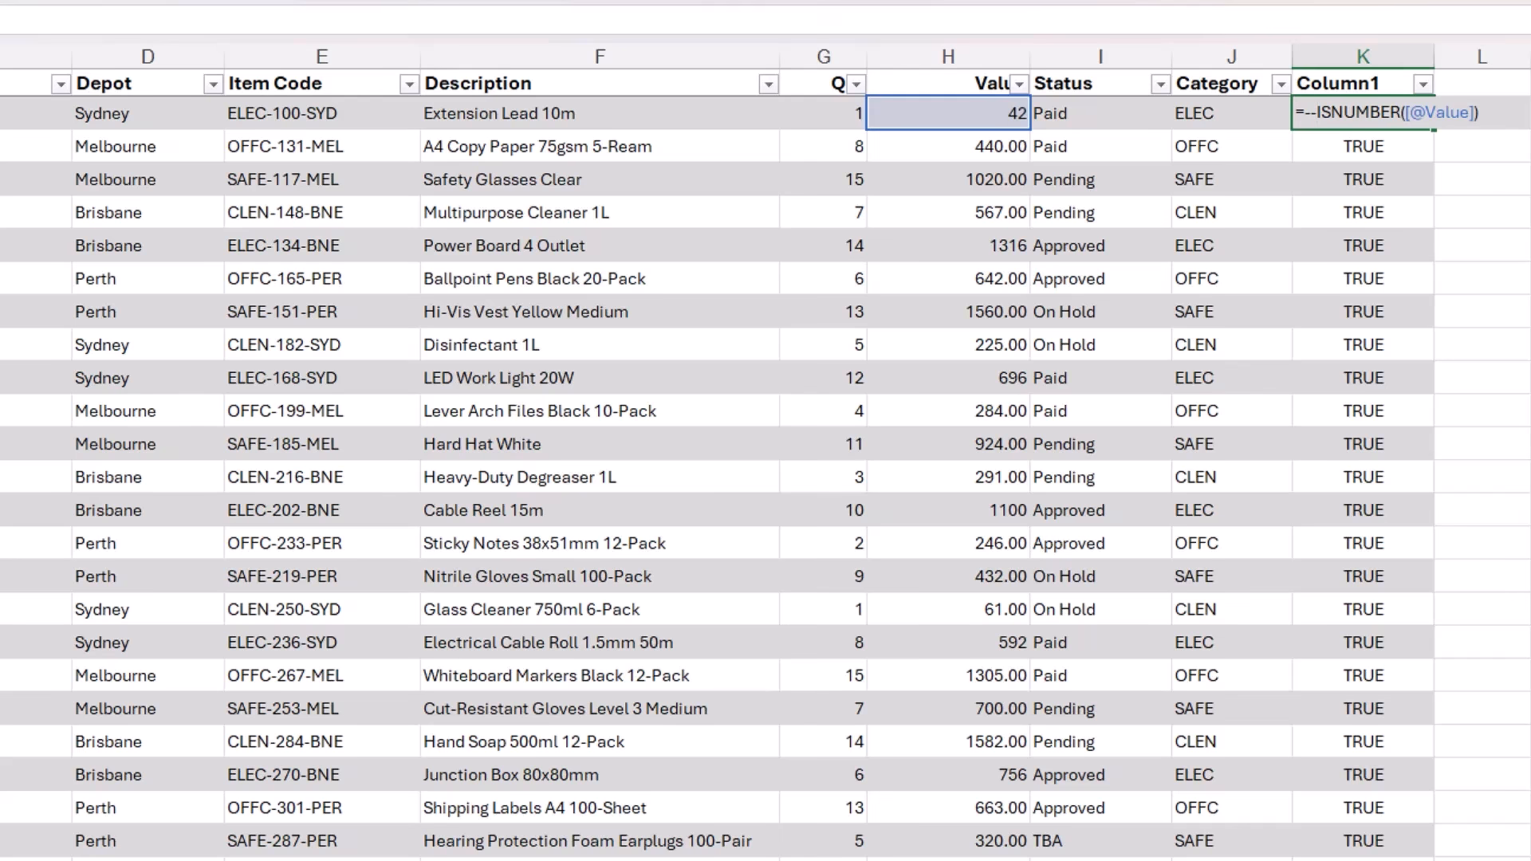
key("Return")
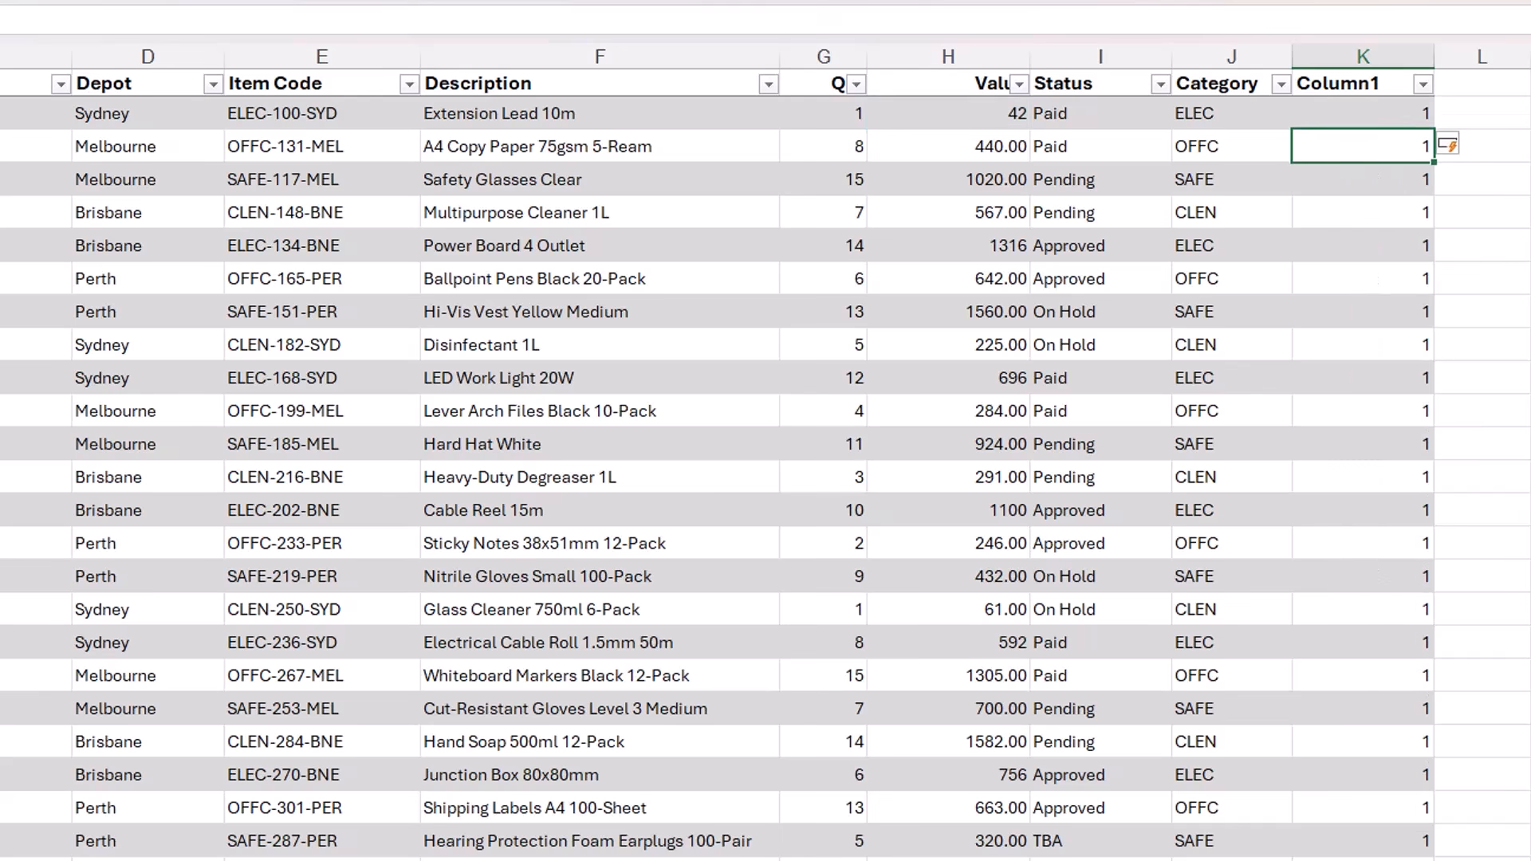
key("Up")
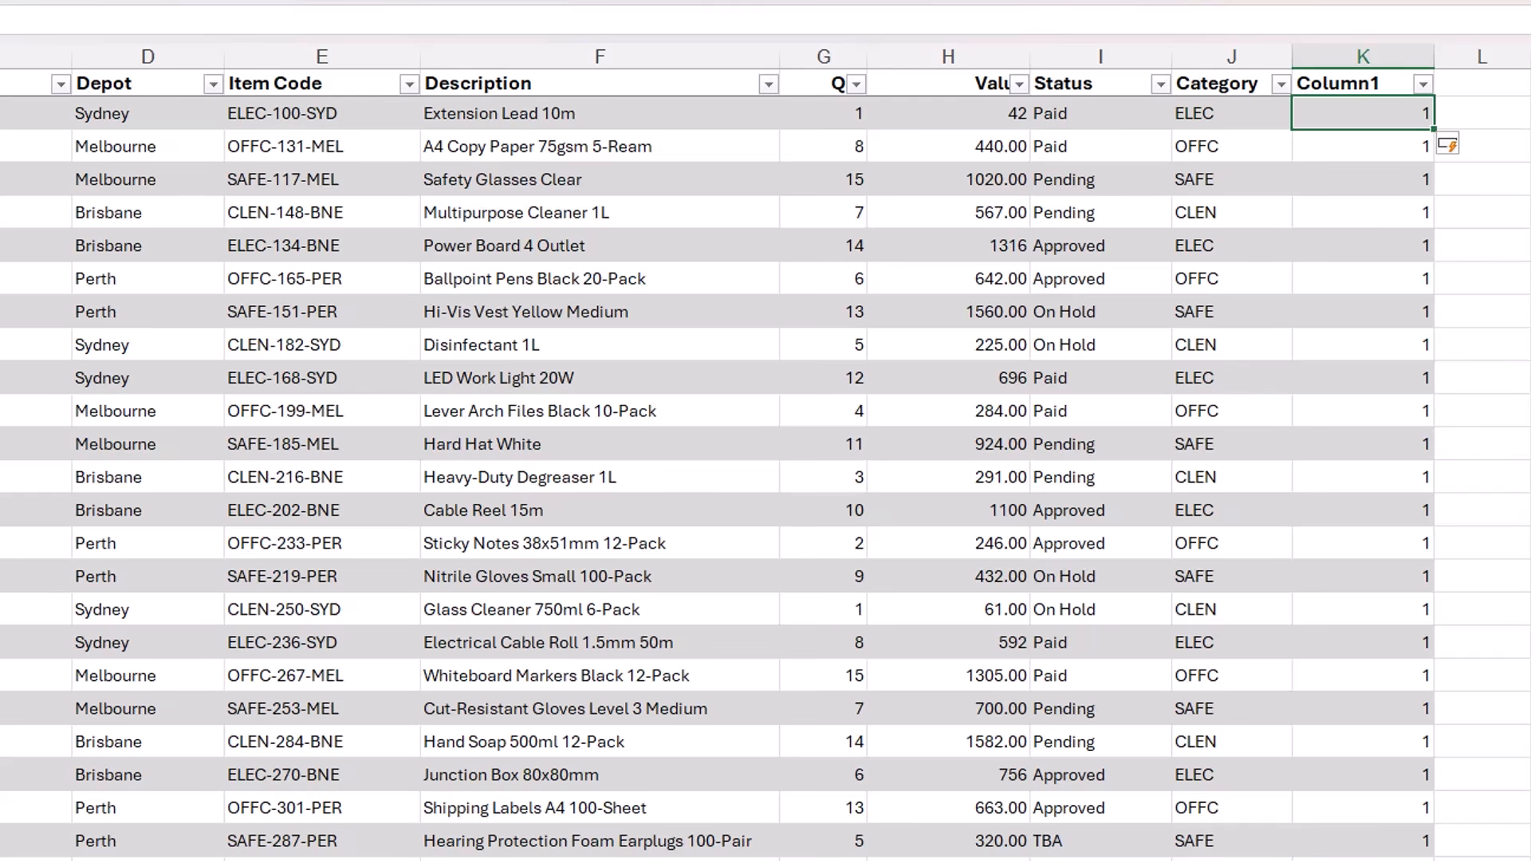
key("Left")
key("Left")
key("Left")
key("Left")
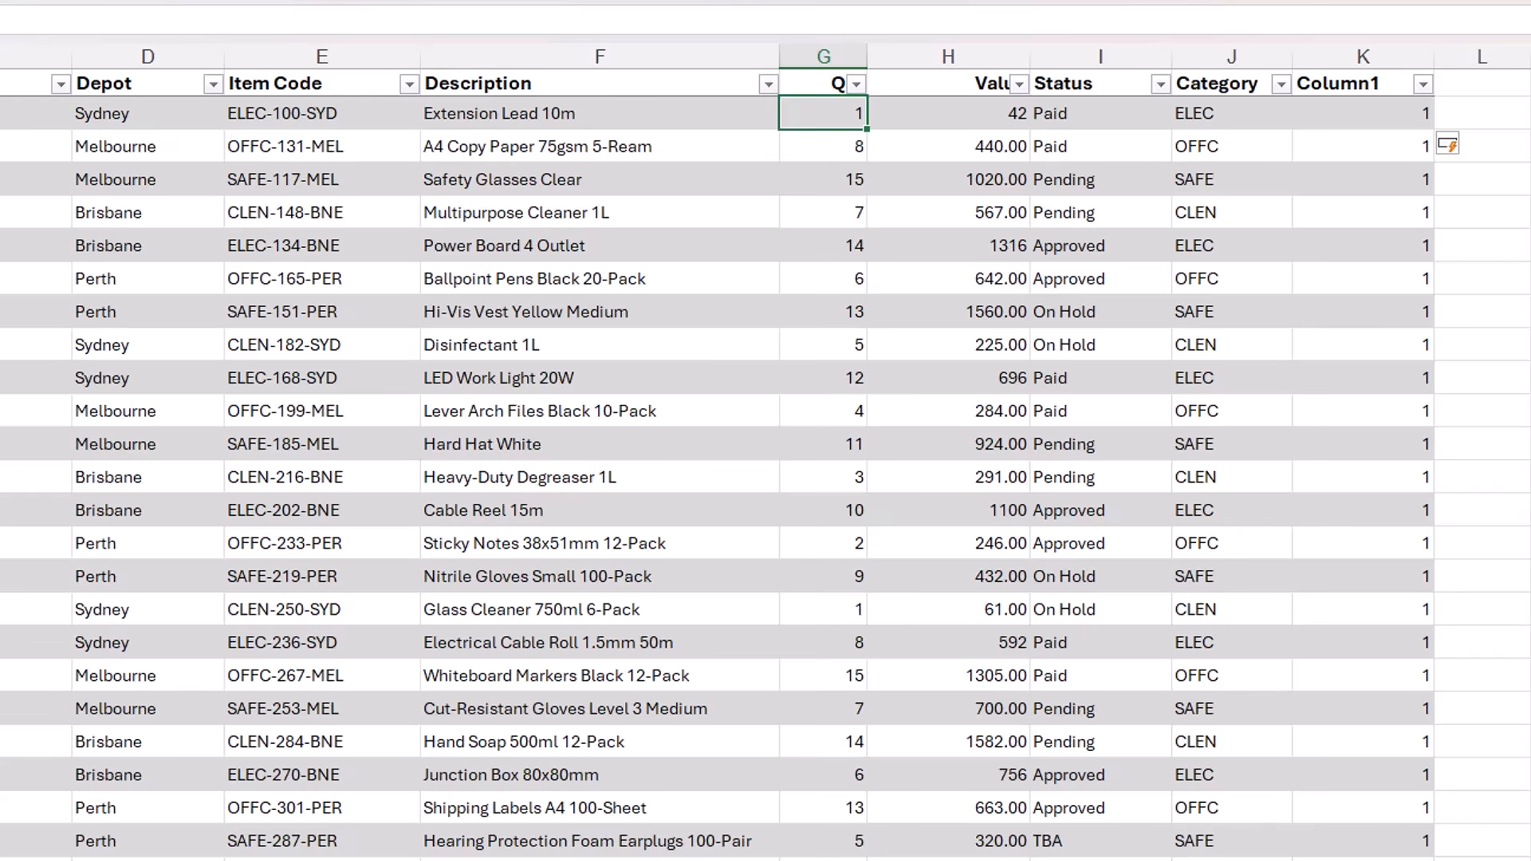
key("ctrl+Right")
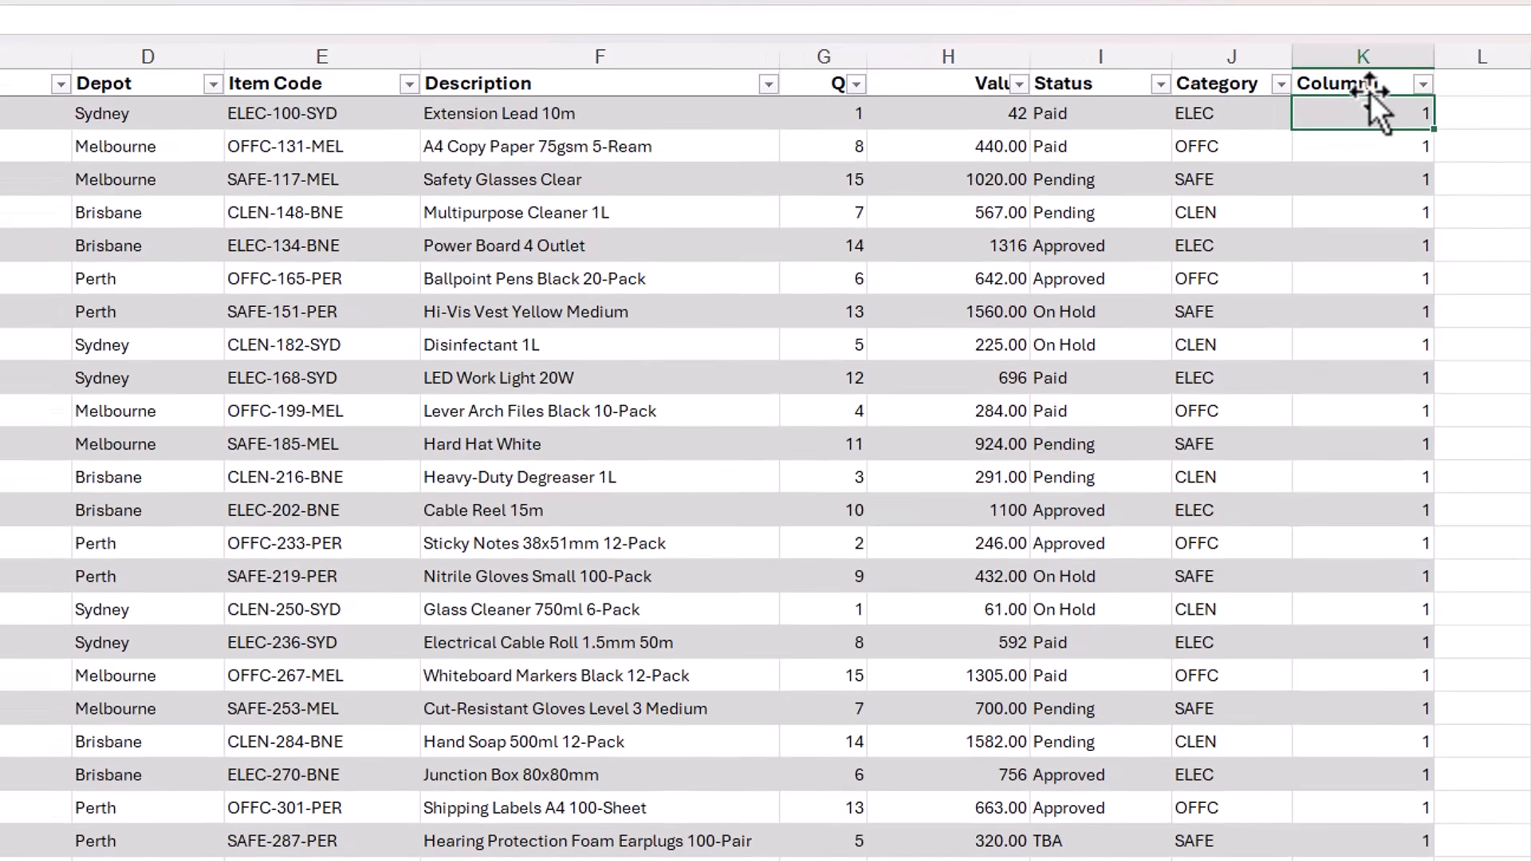
- Rename the check column's header to Check Value
left_click(1370, 92)
type("Check Value")
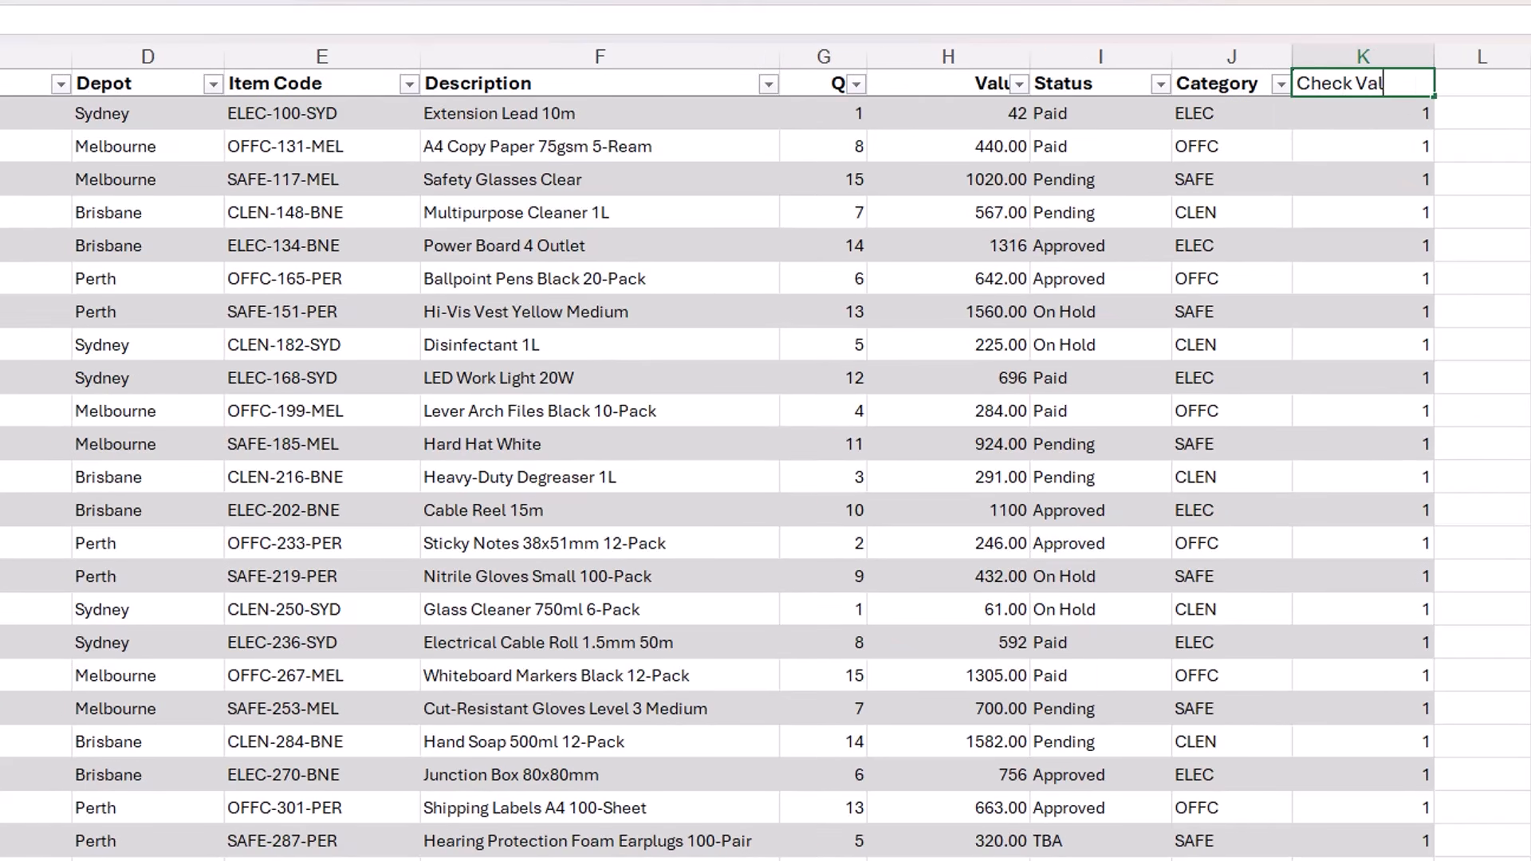
key("Return")
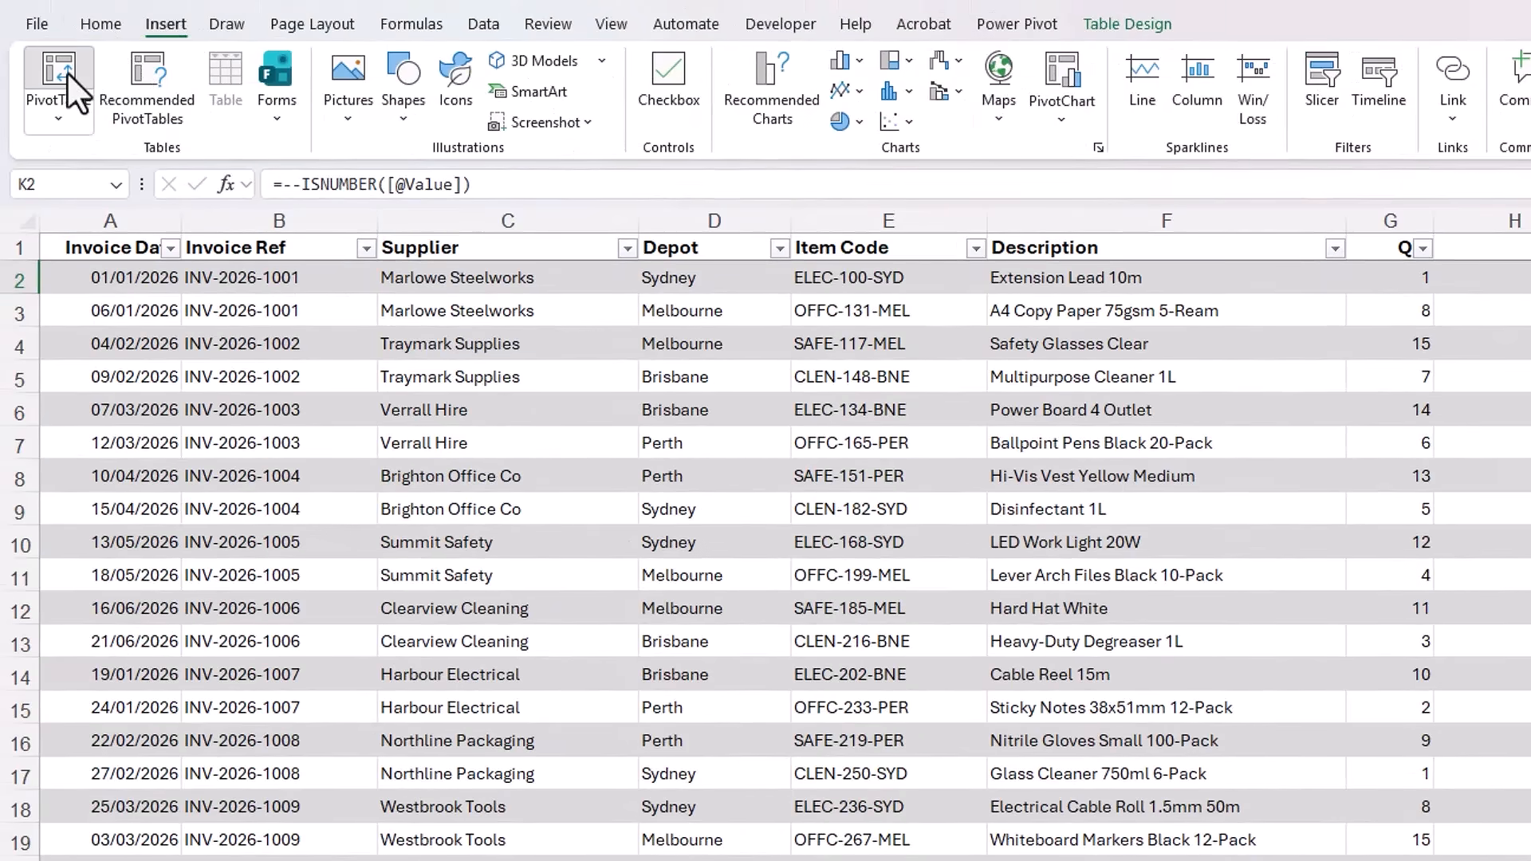
- Create a PivotTable from the Invoices table on a new worksheet, with Depot in rows and the sum of Value
left_click(67, 73)
left_click(859, 686)
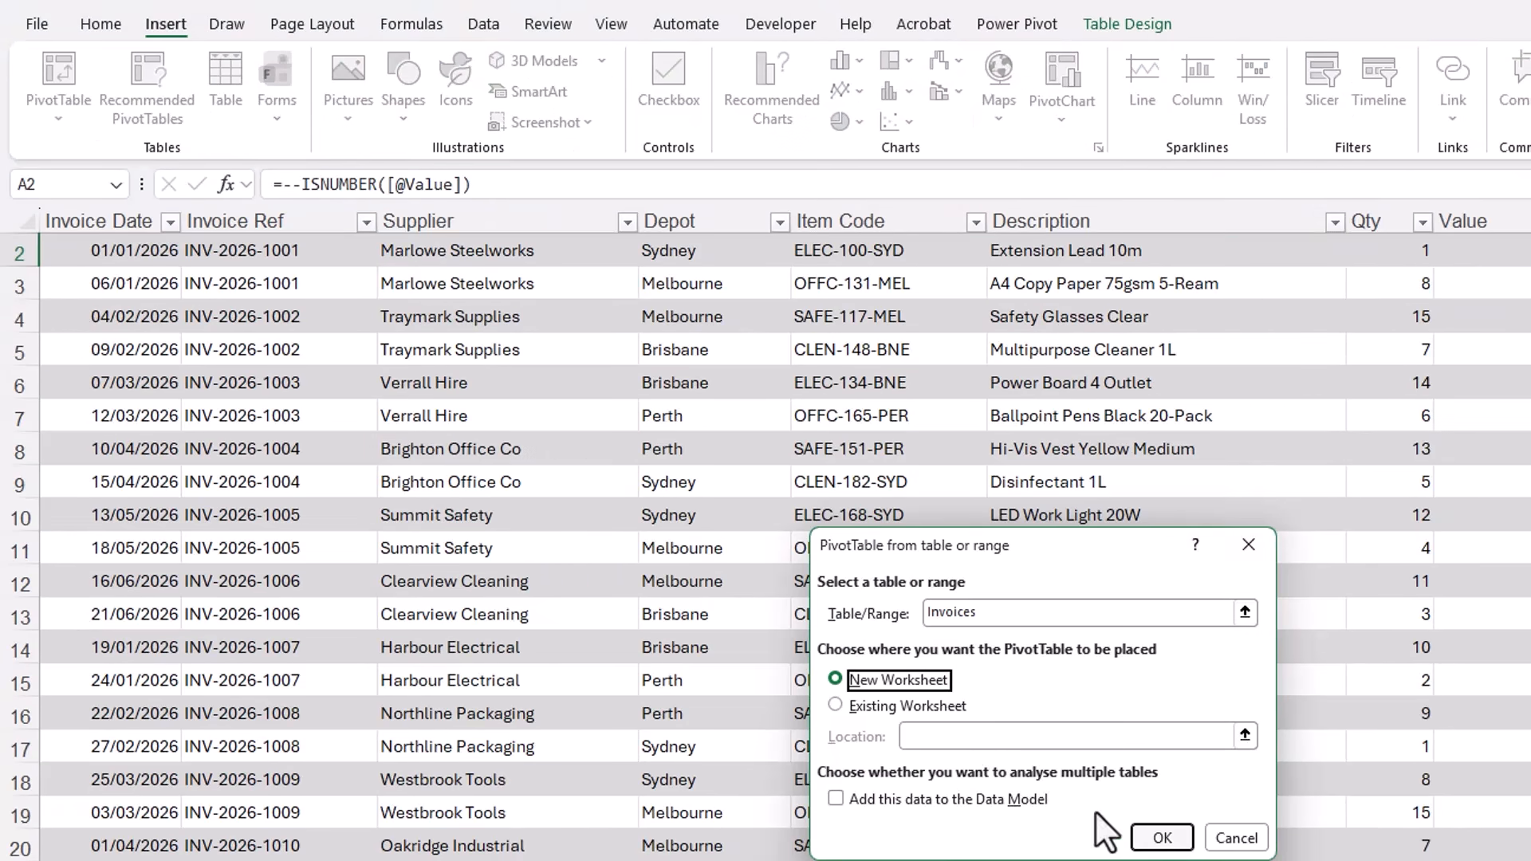
left_click(1162, 838)
left_click_drag(633, 516, 835, 612)
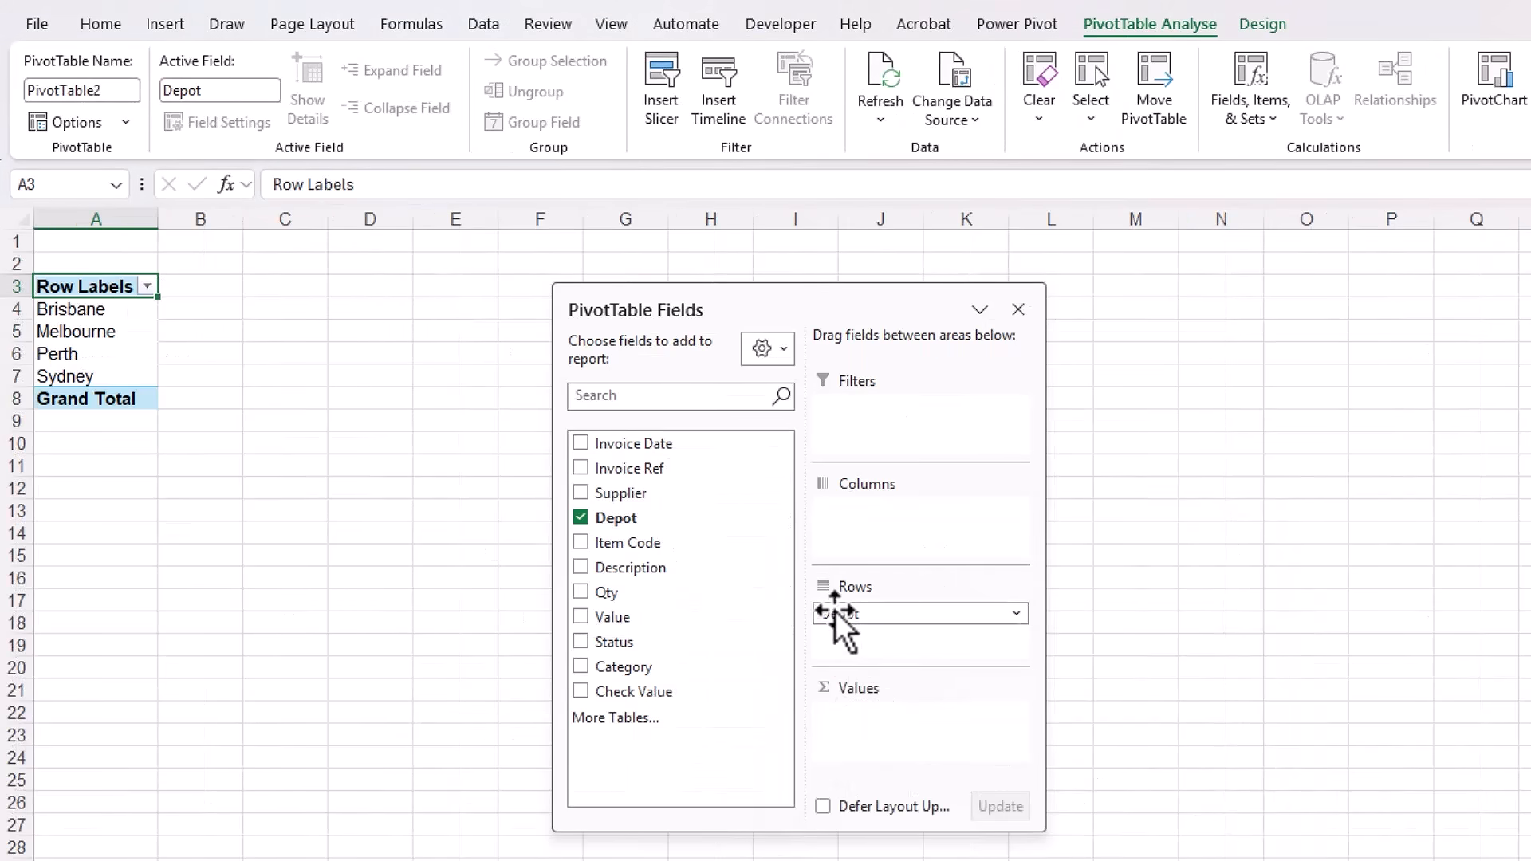
left_click(580, 617)
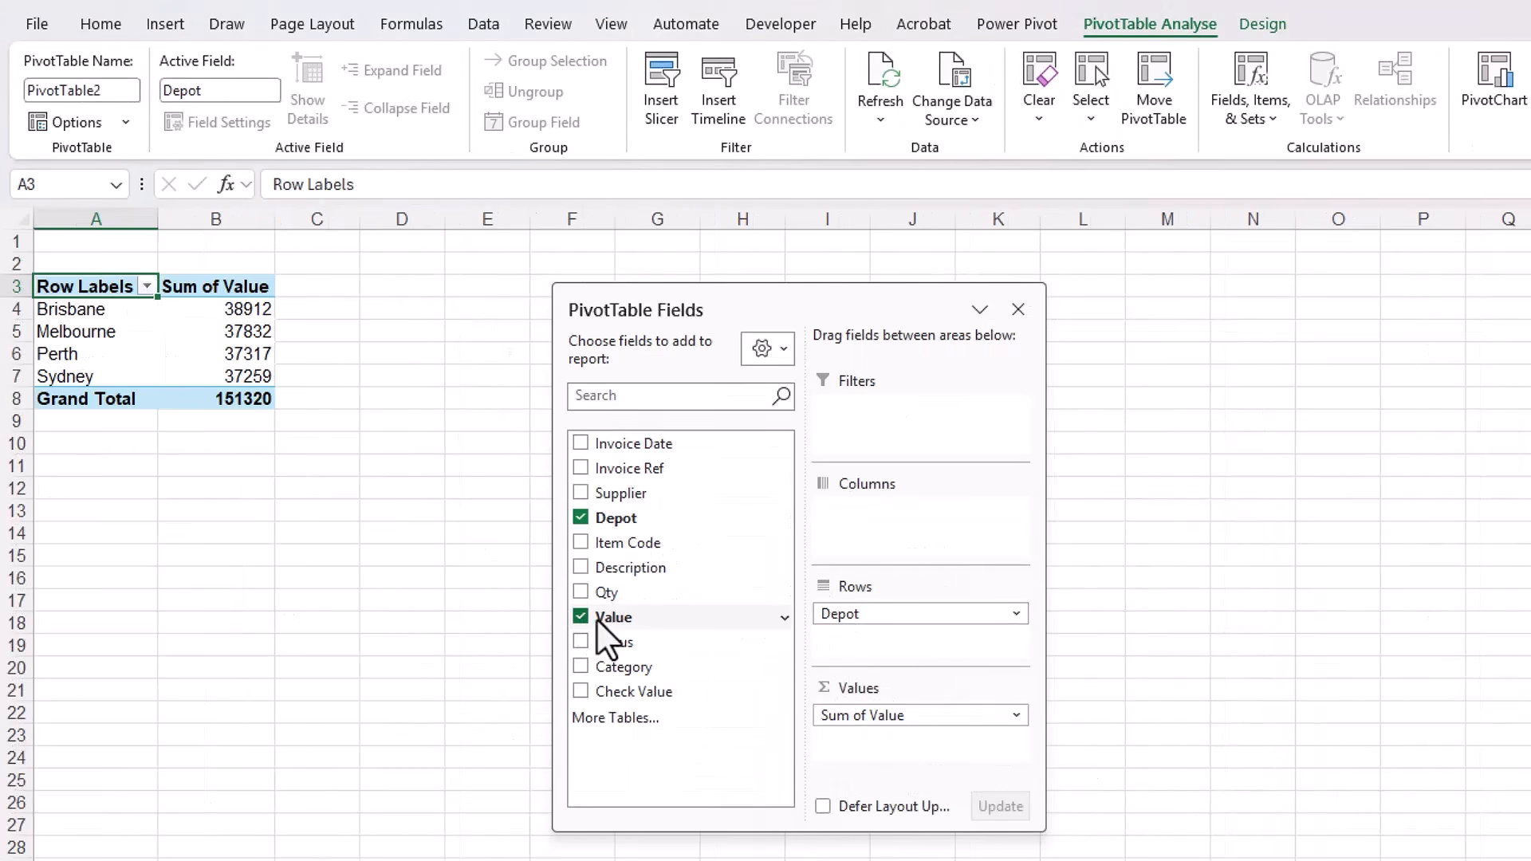
- Add Value to the PivotTable a second time summarised by Count, plus the sum of Check Value
left_click_drag(610, 626, 909, 762)
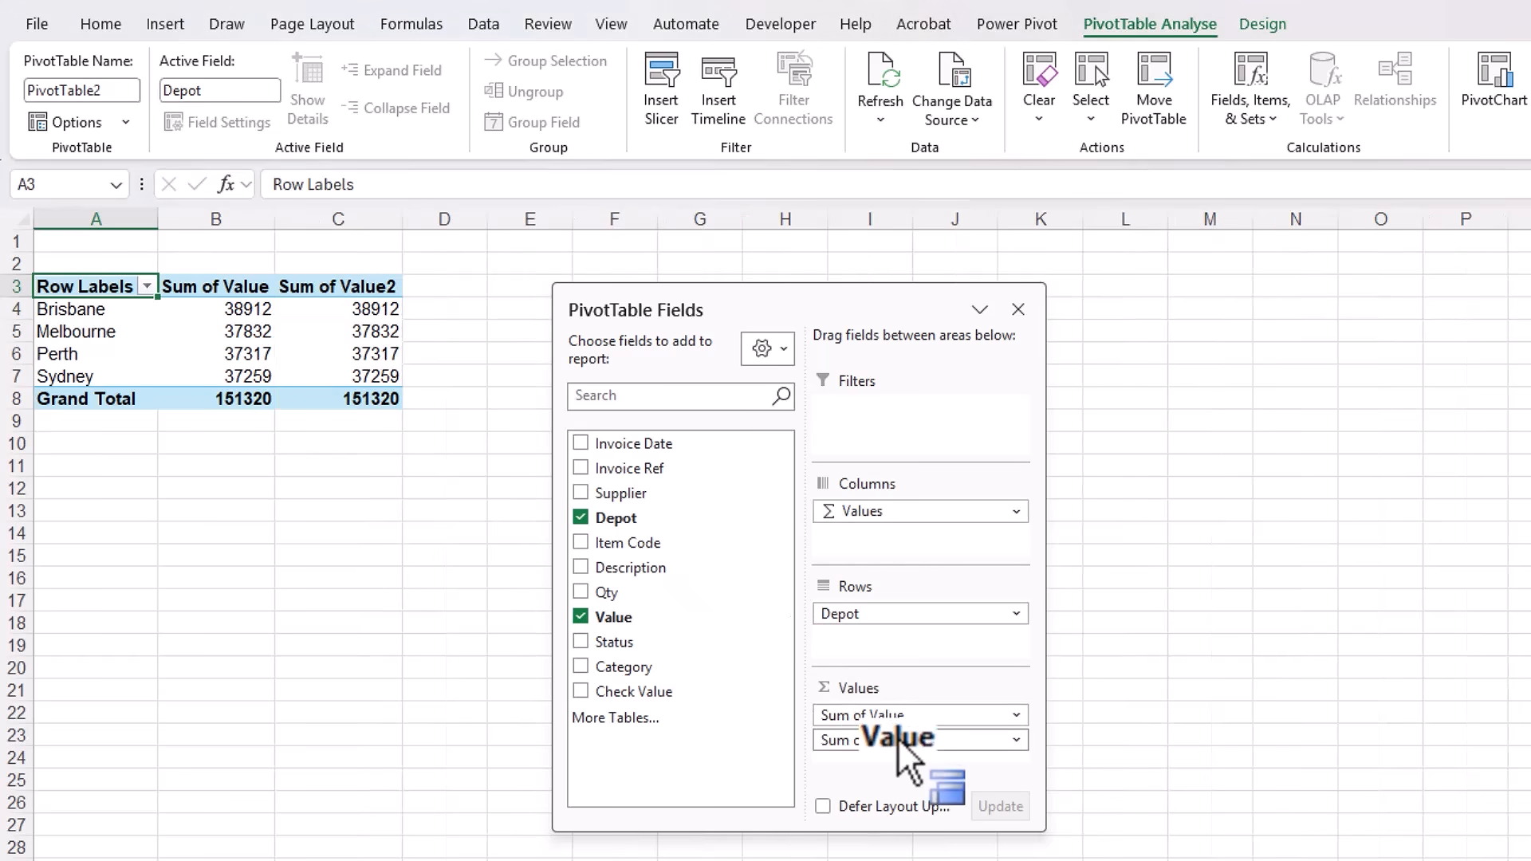
right_click(360, 335)
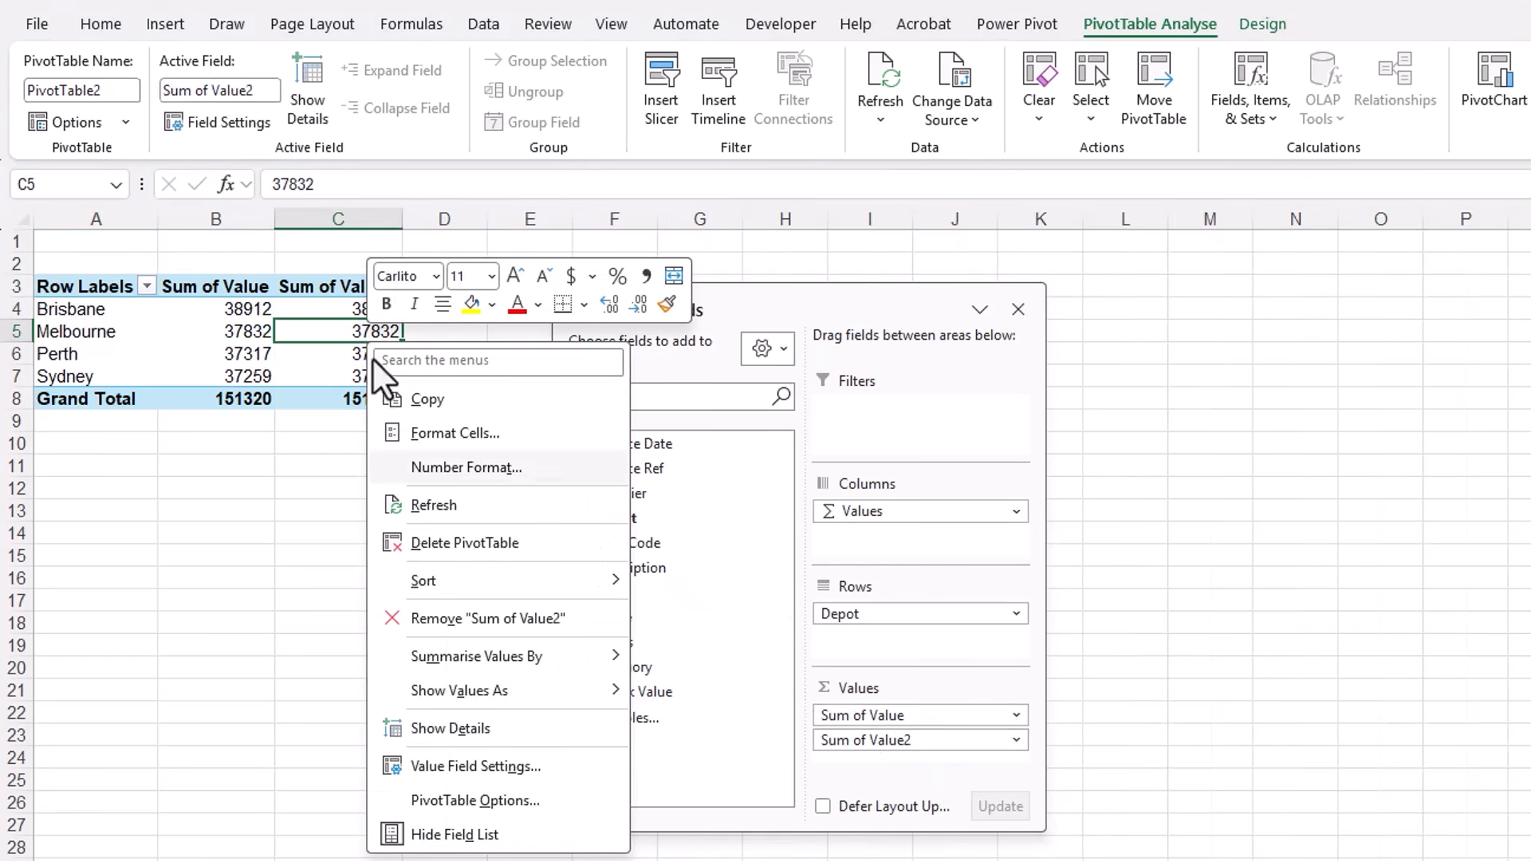
mouse_move(504, 655)
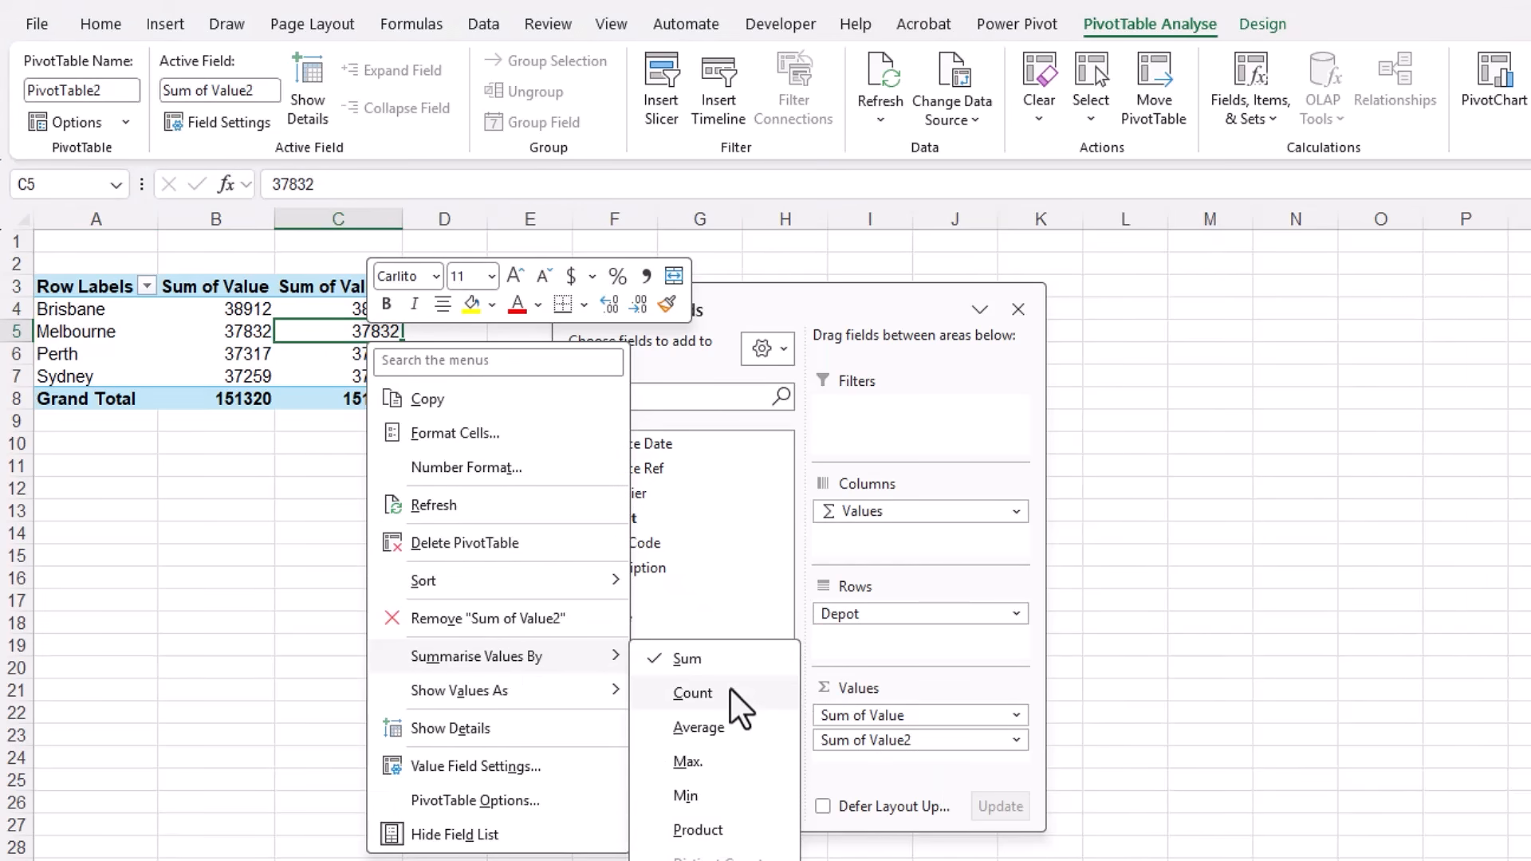
left_click(730, 687)
left_click_drag(649, 692, 907, 769)
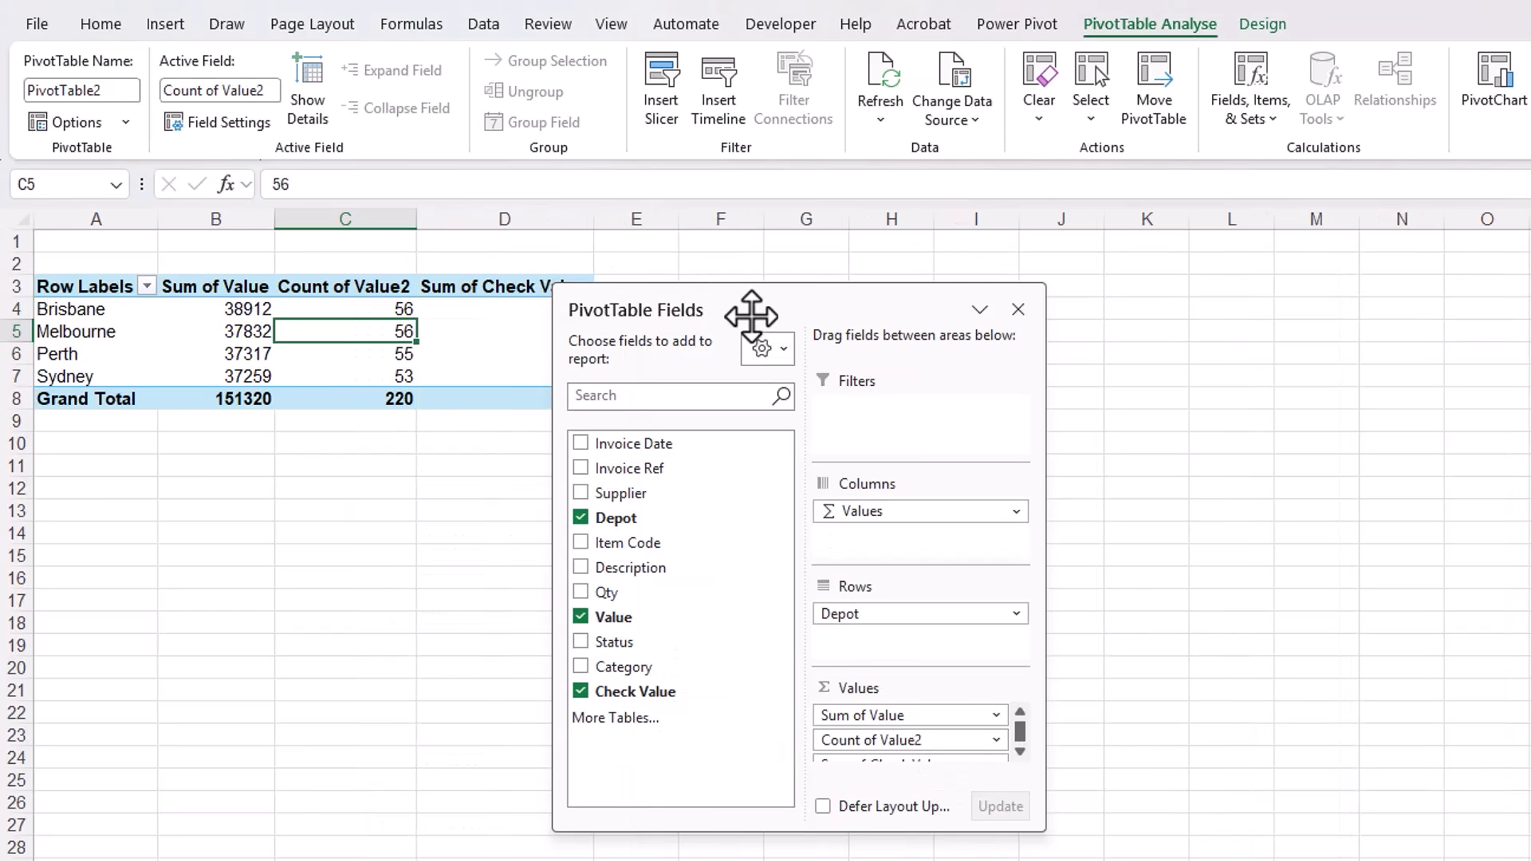
- Compare the count of Value with the sum of Check Value for each depot and the grand total
left_click_drag(752, 315, 894, 304)
left_click_drag(375, 288, 375, 397)
left_click_drag(488, 291, 506, 396)
left_click(506, 396)
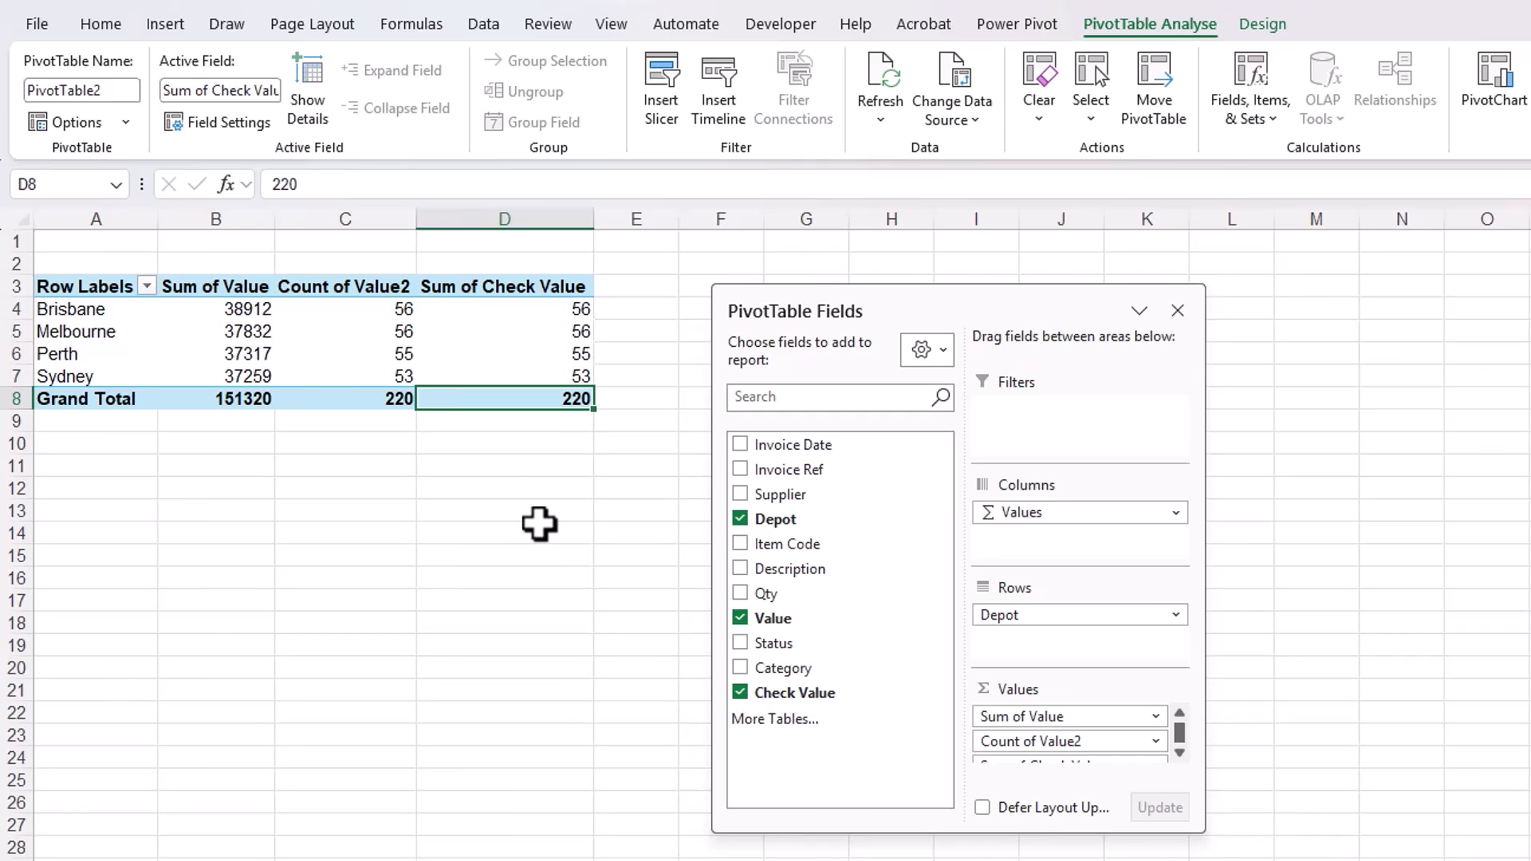
key("Up")
key("Up")
key("Up")
key("Up")
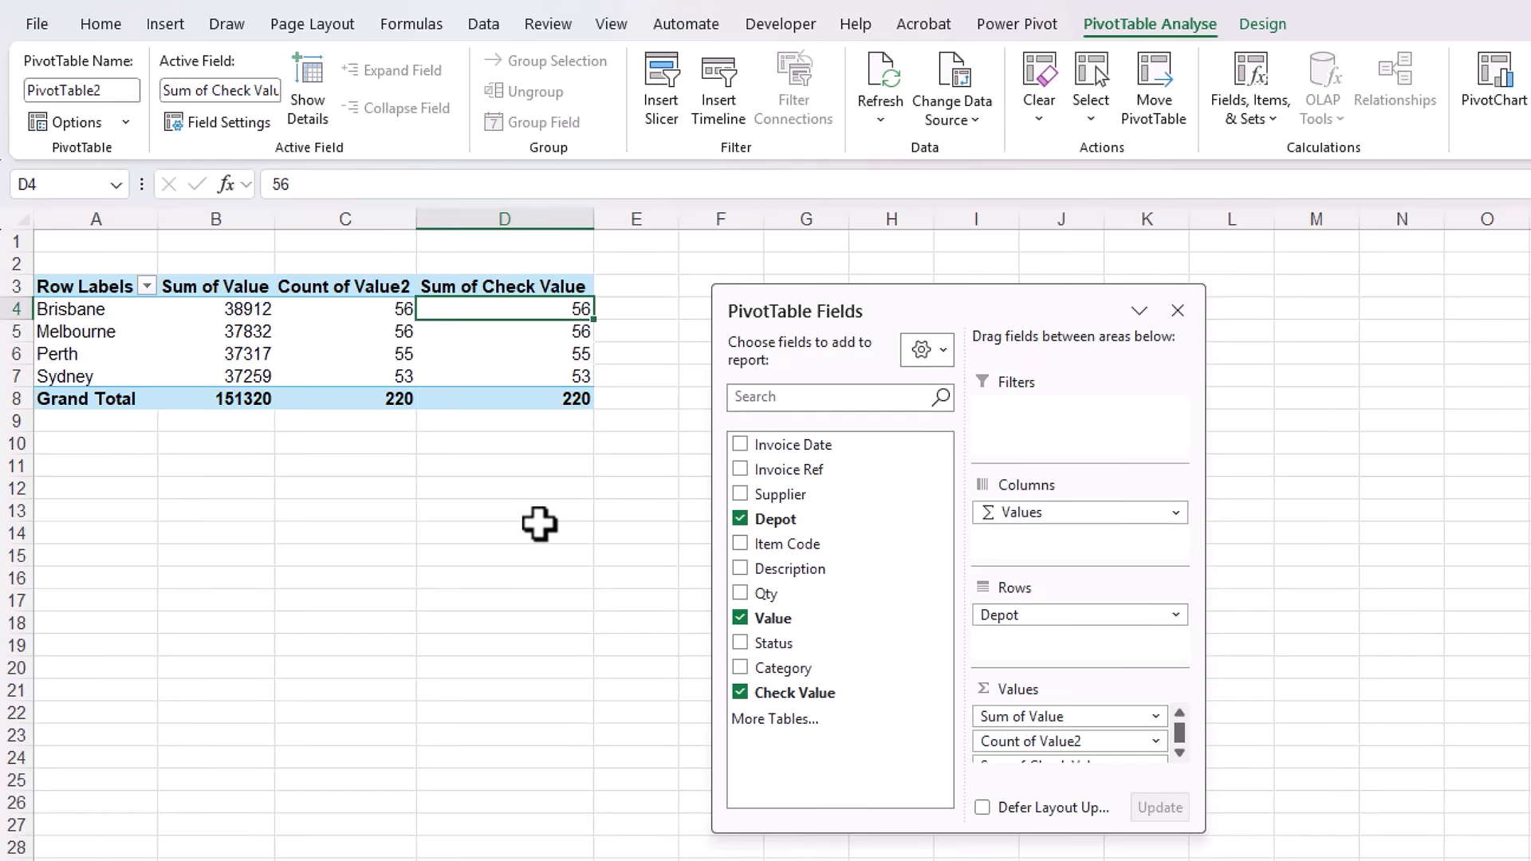
key("Left")
key("Down")
key("Down")
key("Down")
- Remove the count of Value and the sum of Check Value from the PivotTable and select the Value grand total
left_click_drag(1036, 741, 1315, 672)
left_click_drag(1099, 741, 1337, 655)
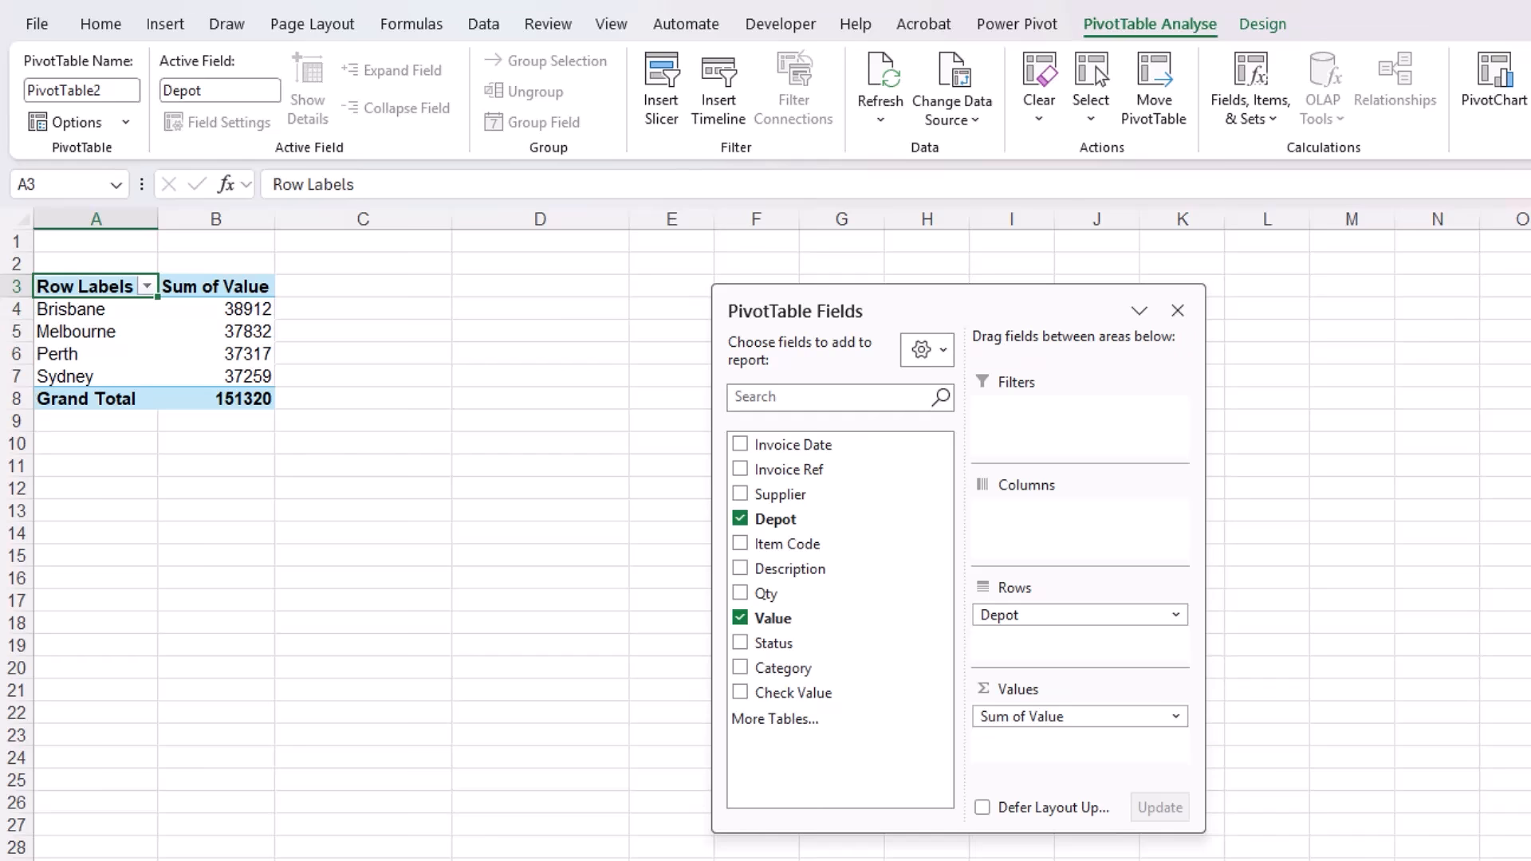
left_click(205, 399)
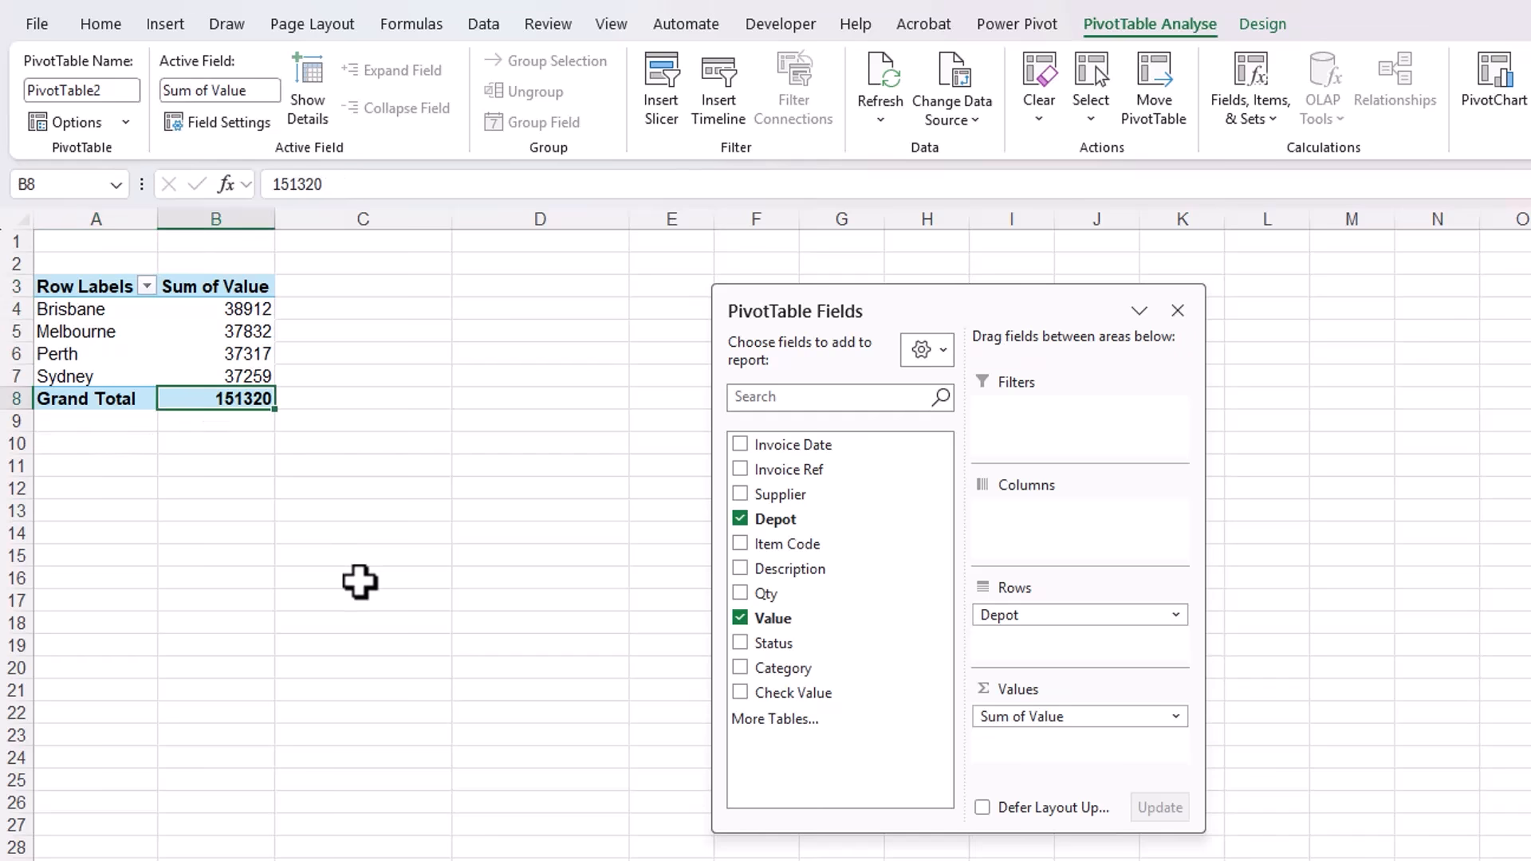